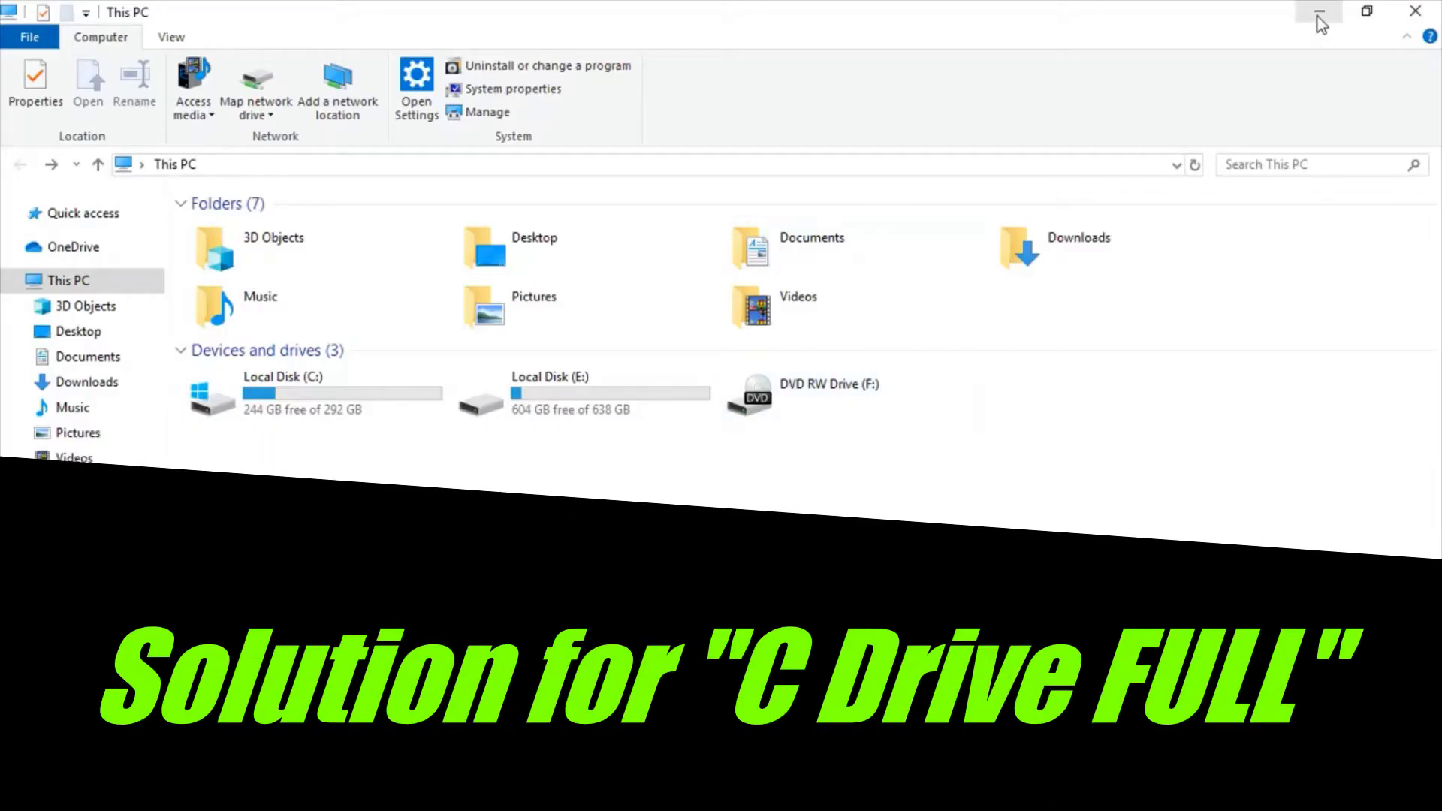
{"action": "left_click", "coordinate": [1319, 15]}
{"action": "right_click", "coordinate": [461, 190]}
{"action": "left_click", "coordinate": [496, 254]}
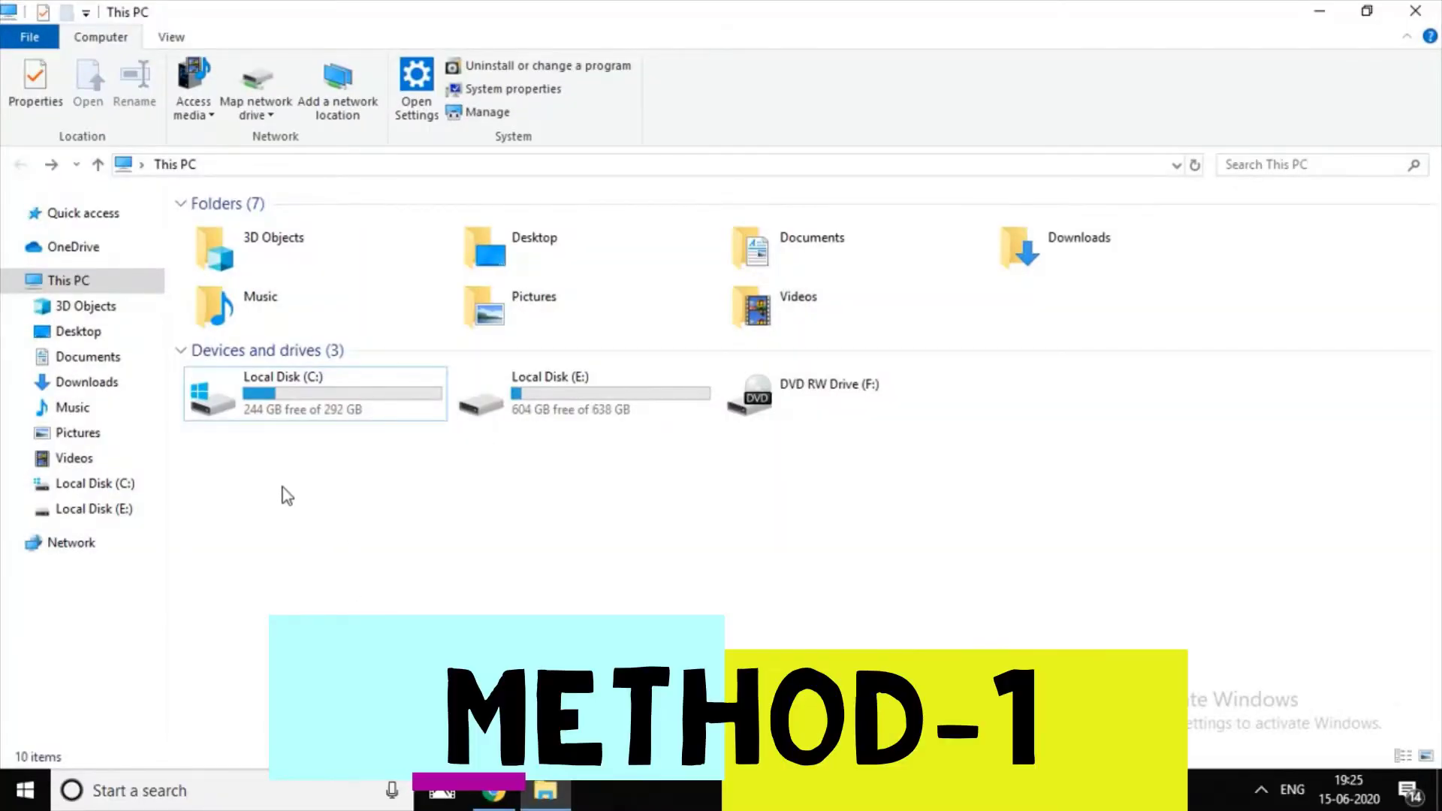
- Open the Windows folder on Local Disk (C:)
{"action": "left_click", "coordinate": [302, 408]}
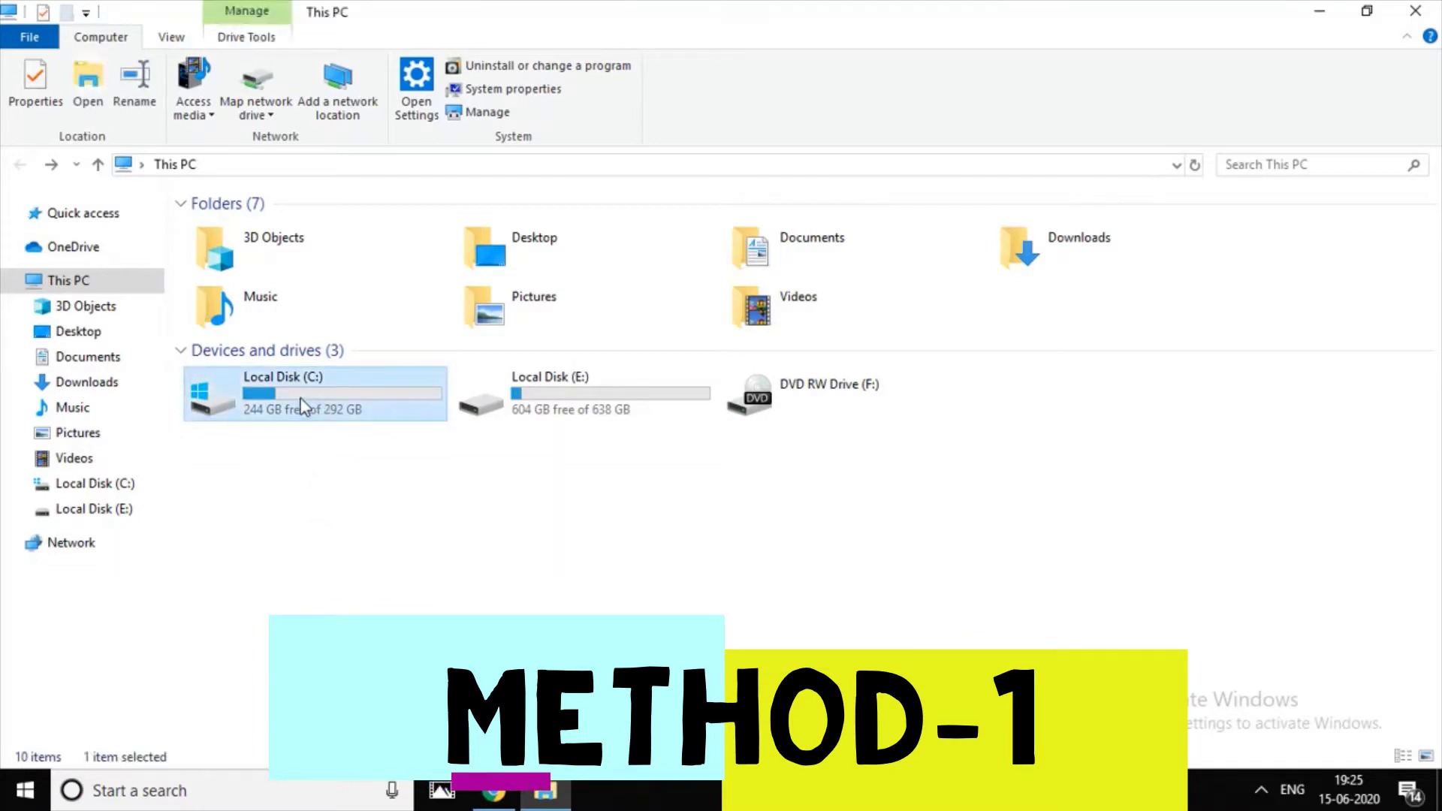
{"action": "left_click", "coordinate": [404, 481]}
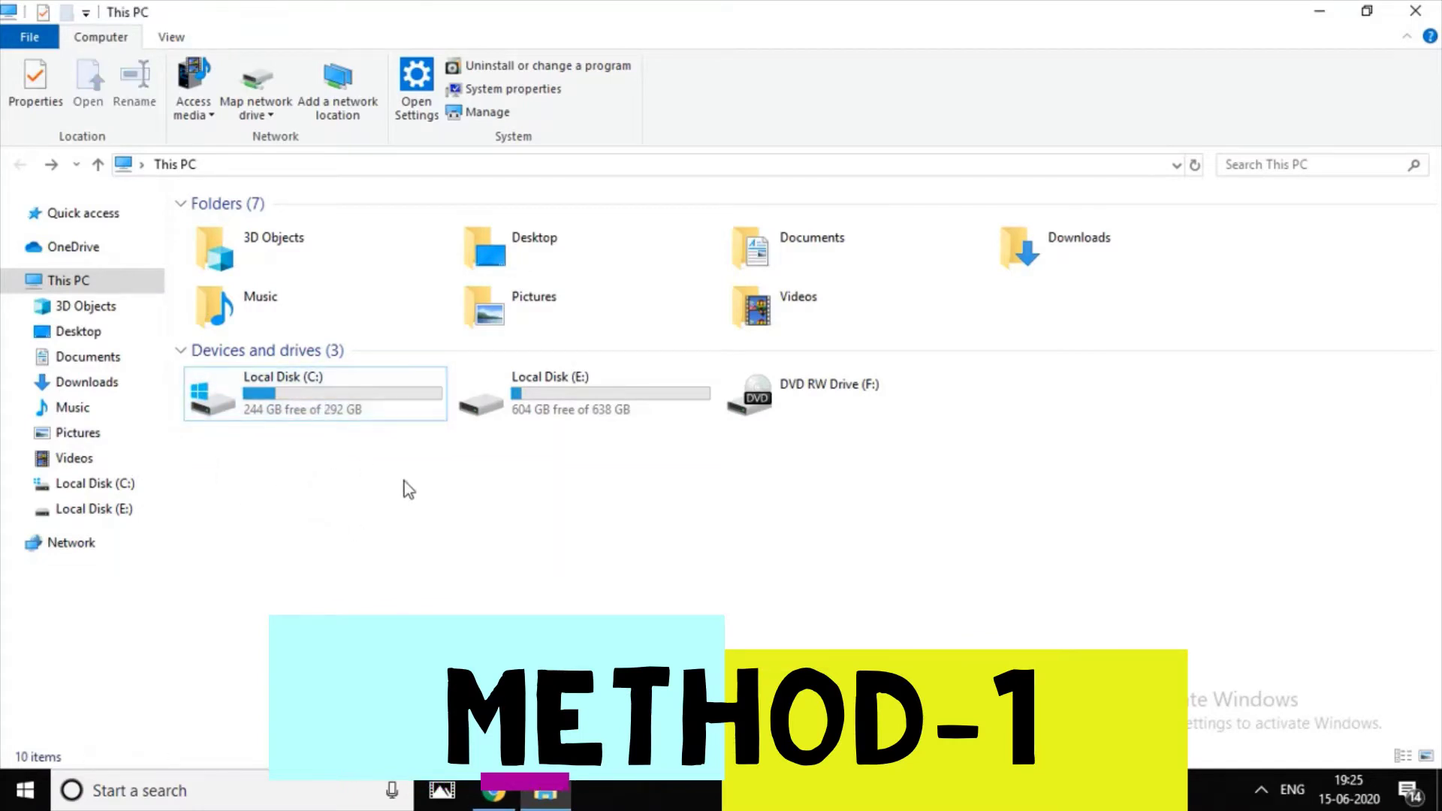
{"action": "double_click", "coordinate": [319, 415]}
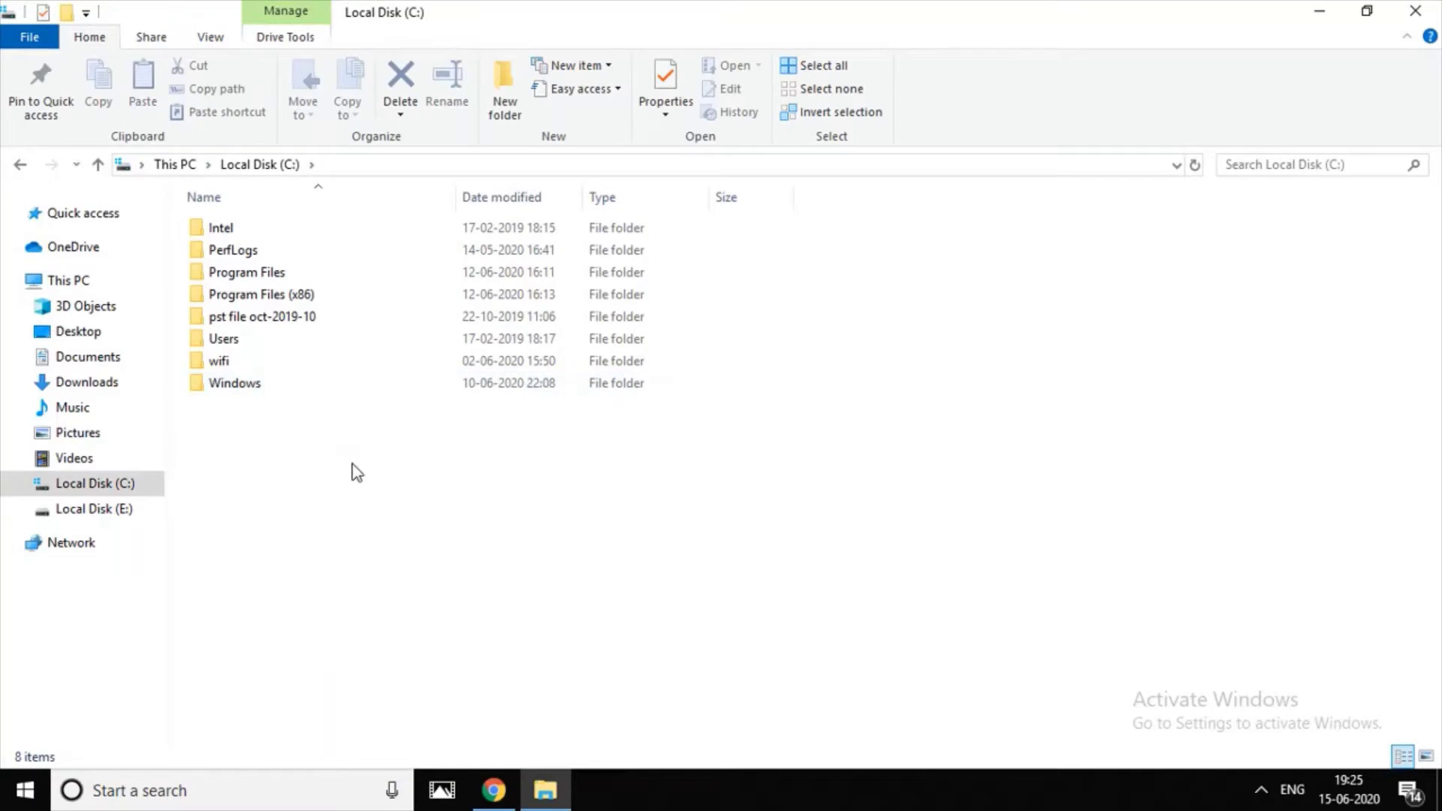
{"action": "double_click", "coordinate": [259, 385]}
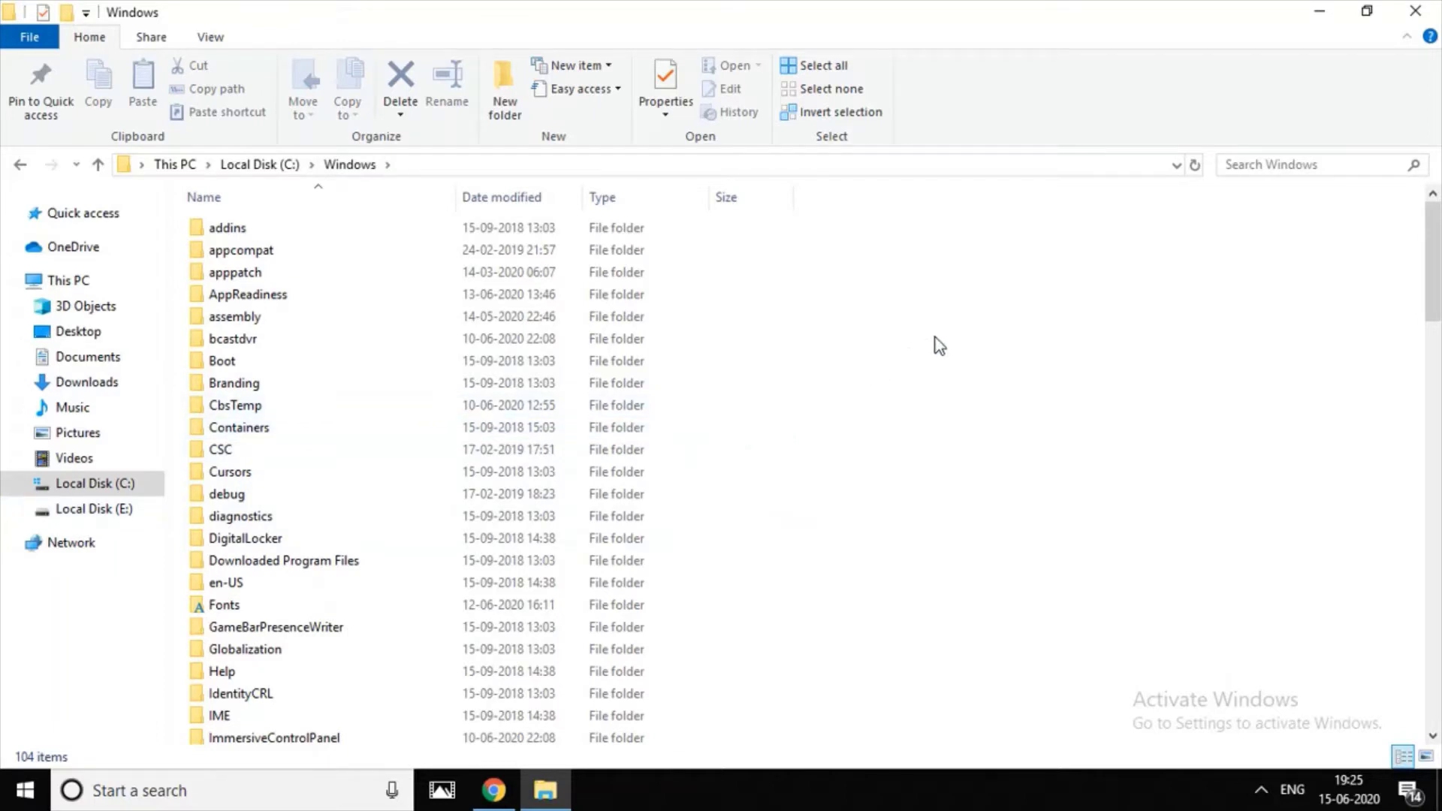
- Find the SoftwareDistribution folder inside the Windows folder and open it
{"action": "key", "text": "s"}
{"action": "key", "text": "s"}
{"action": "key", "text": "s"}
{"action": "key", "text": "s"}
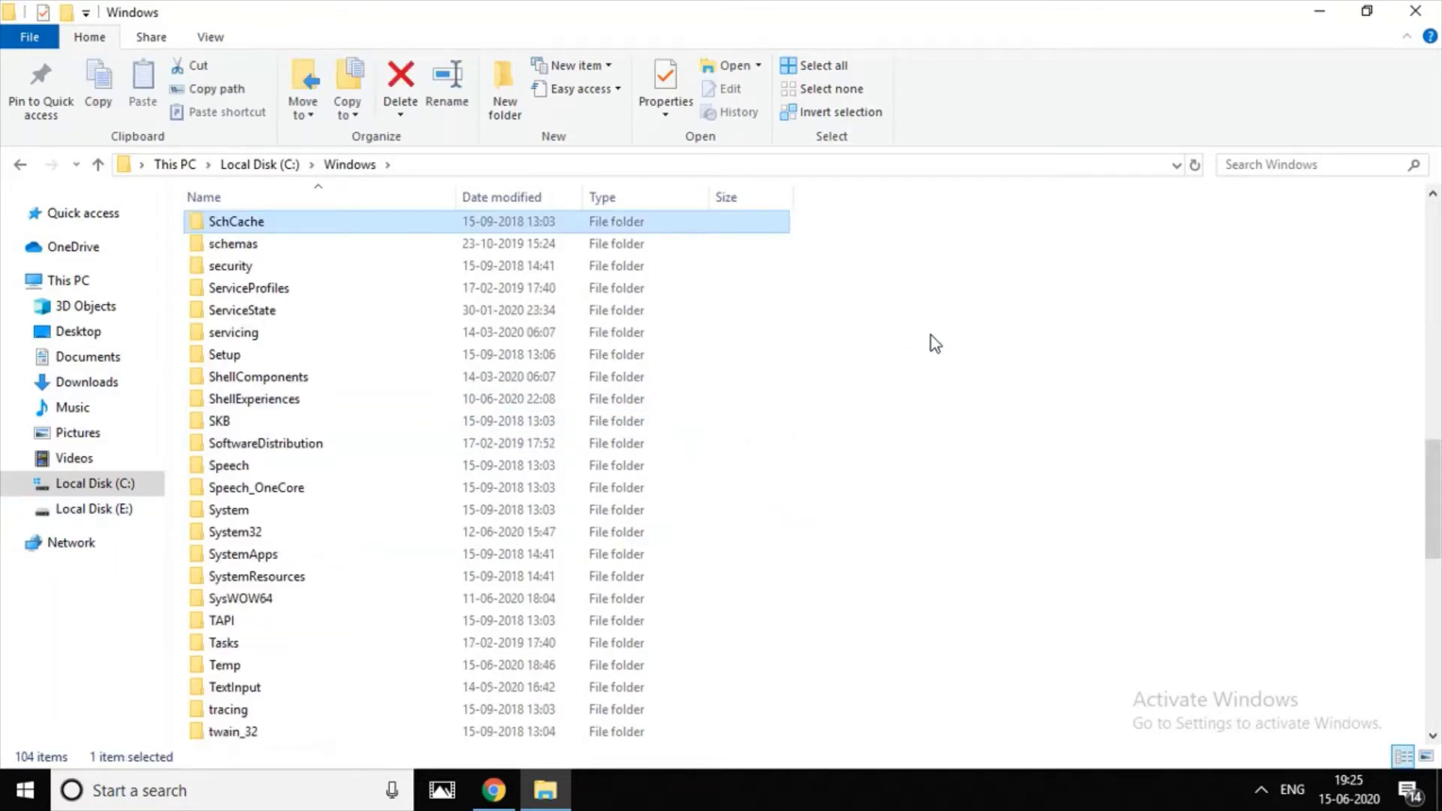
{"action": "key", "text": "s"}
{"action": "key", "text": "s"}
{"action": "key", "text": "s"}
{"action": "key", "text": "s"}
{"action": "key", "text": "s"}
{"action": "key", "text": "s"}
{"action": "key", "text": "s"}
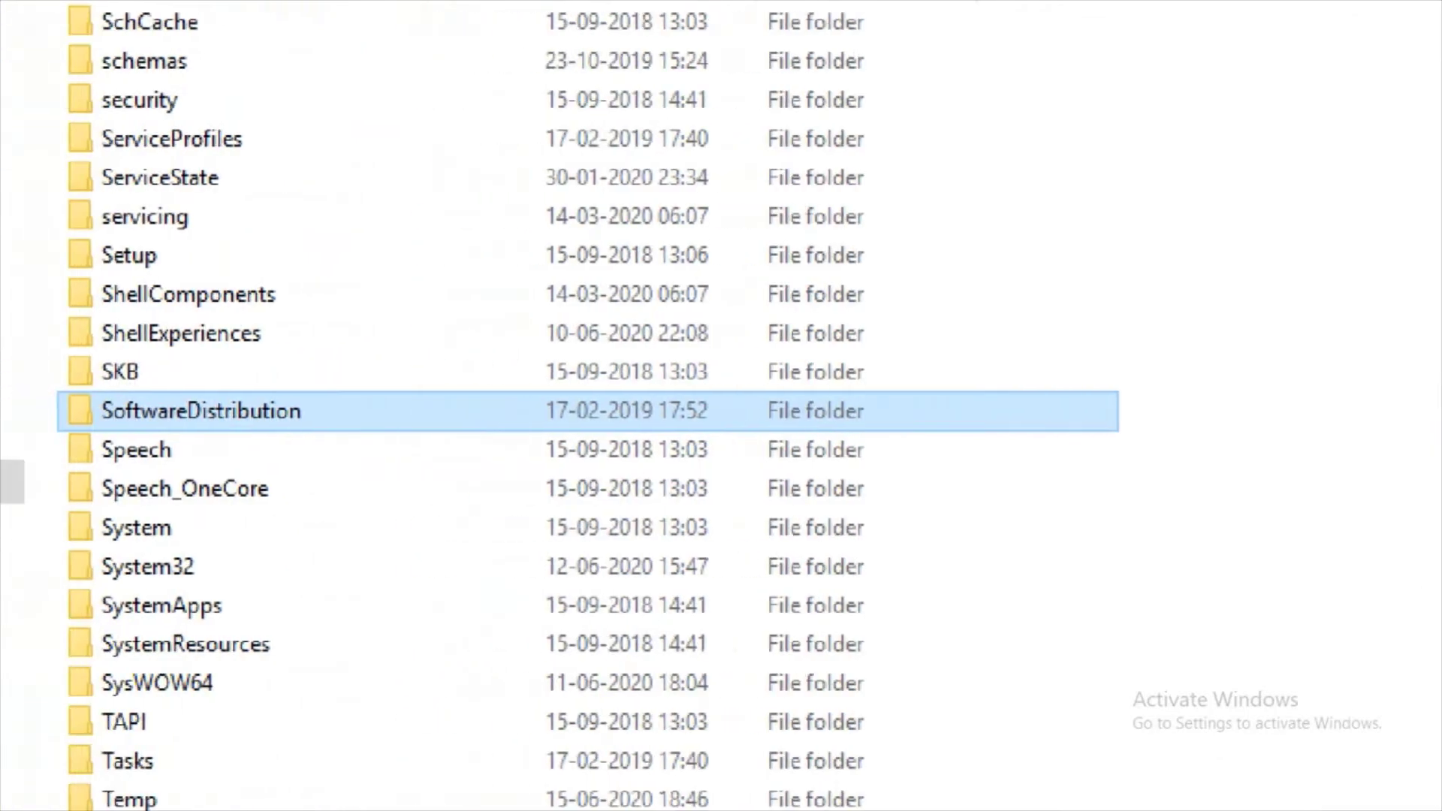
{"action": "left_click_drag", "start_coordinate": [111, 438], "coordinate": [332, 441]}
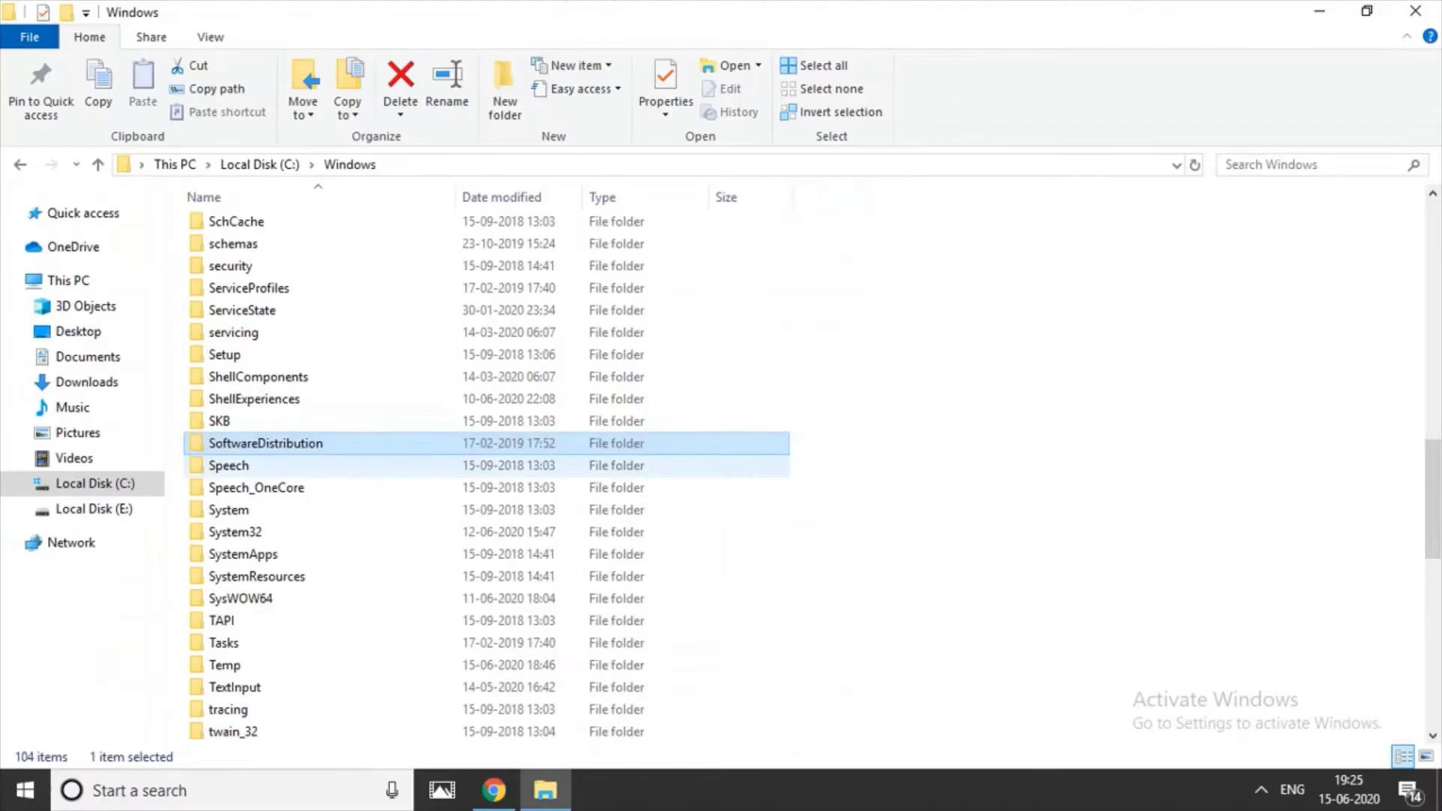
{"action": "double_click", "coordinate": [256, 418]}
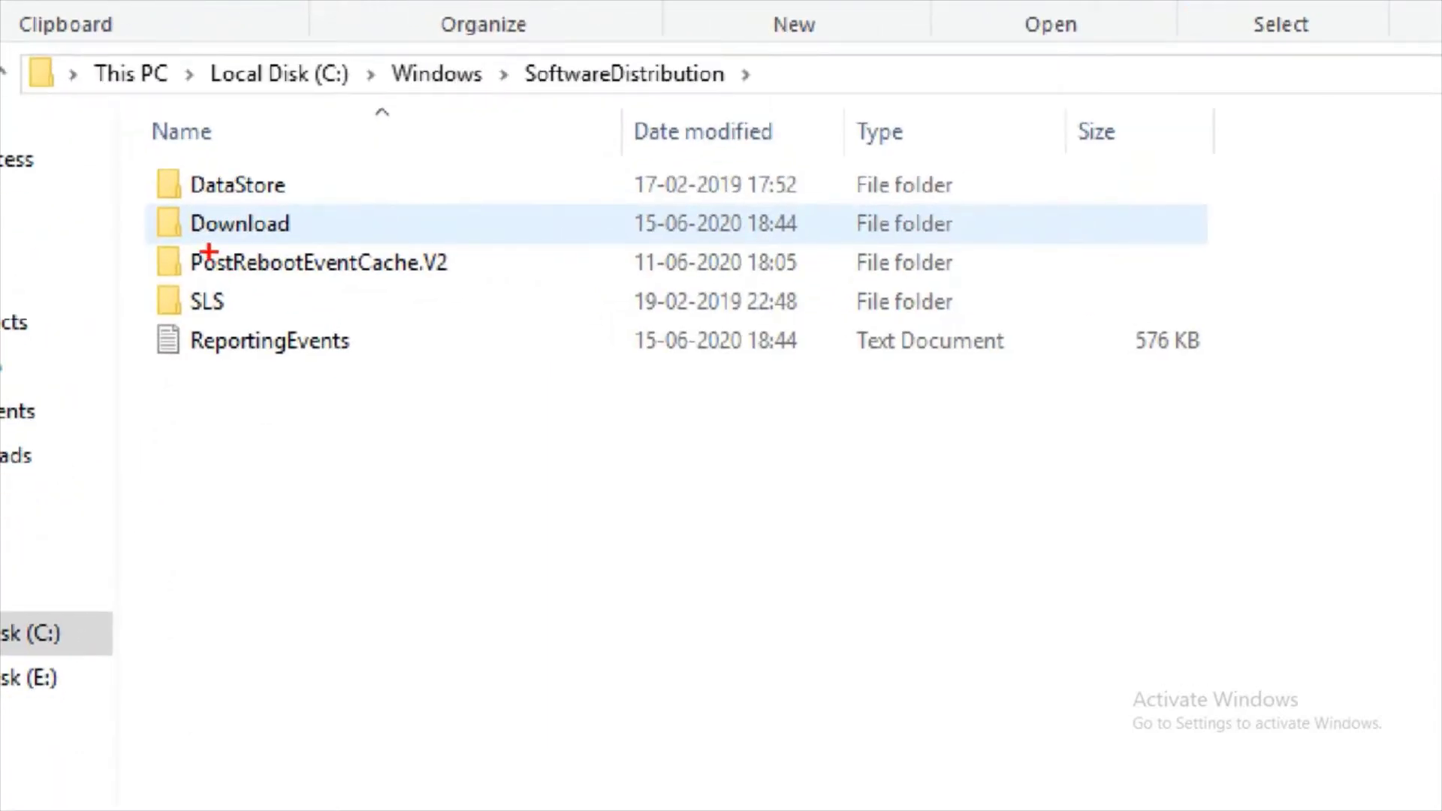
- Open the Download folder inside SoftwareDistribution and look through the files stored in it
{"action": "left_click_drag", "start_coordinate": [190, 244], "coordinate": [297, 238]}
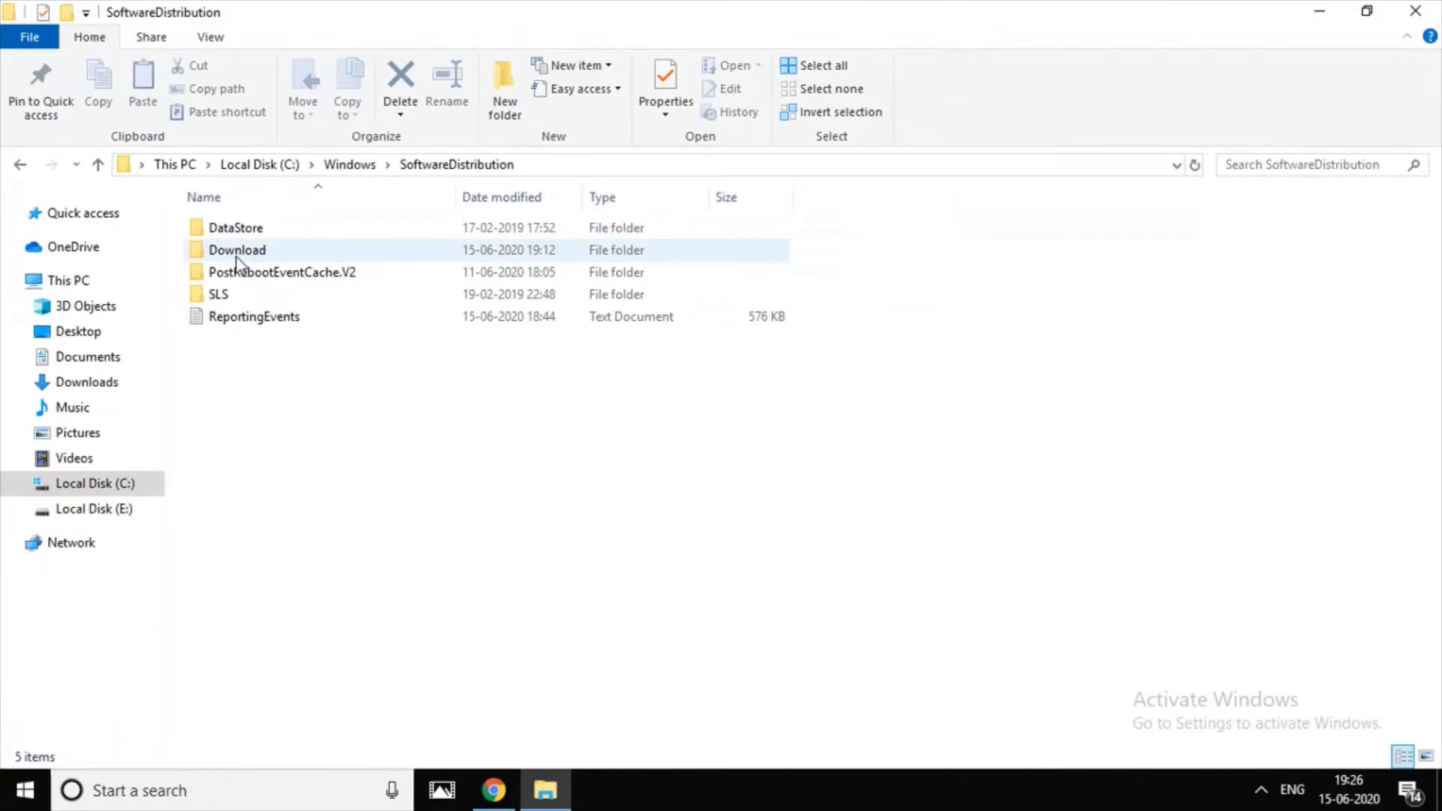
{"action": "double_click", "coordinate": [239, 255]}
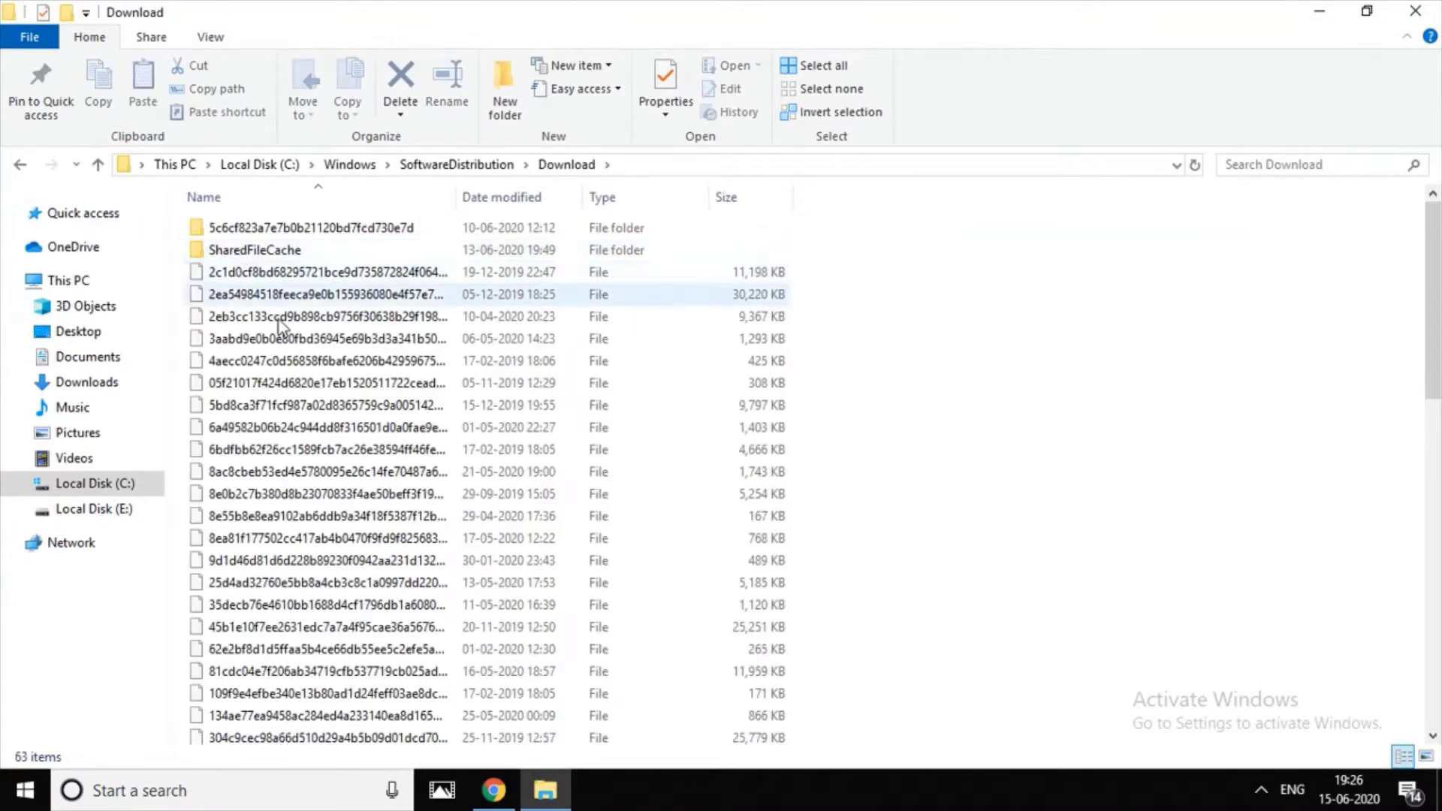
{"action": "scroll", "coordinate": [611, 517], "scroll_direction": "down", "scroll_amount": 2}
{"action": "scroll", "coordinate": [611, 518], "scroll_direction": "down", "scroll_amount": 5}
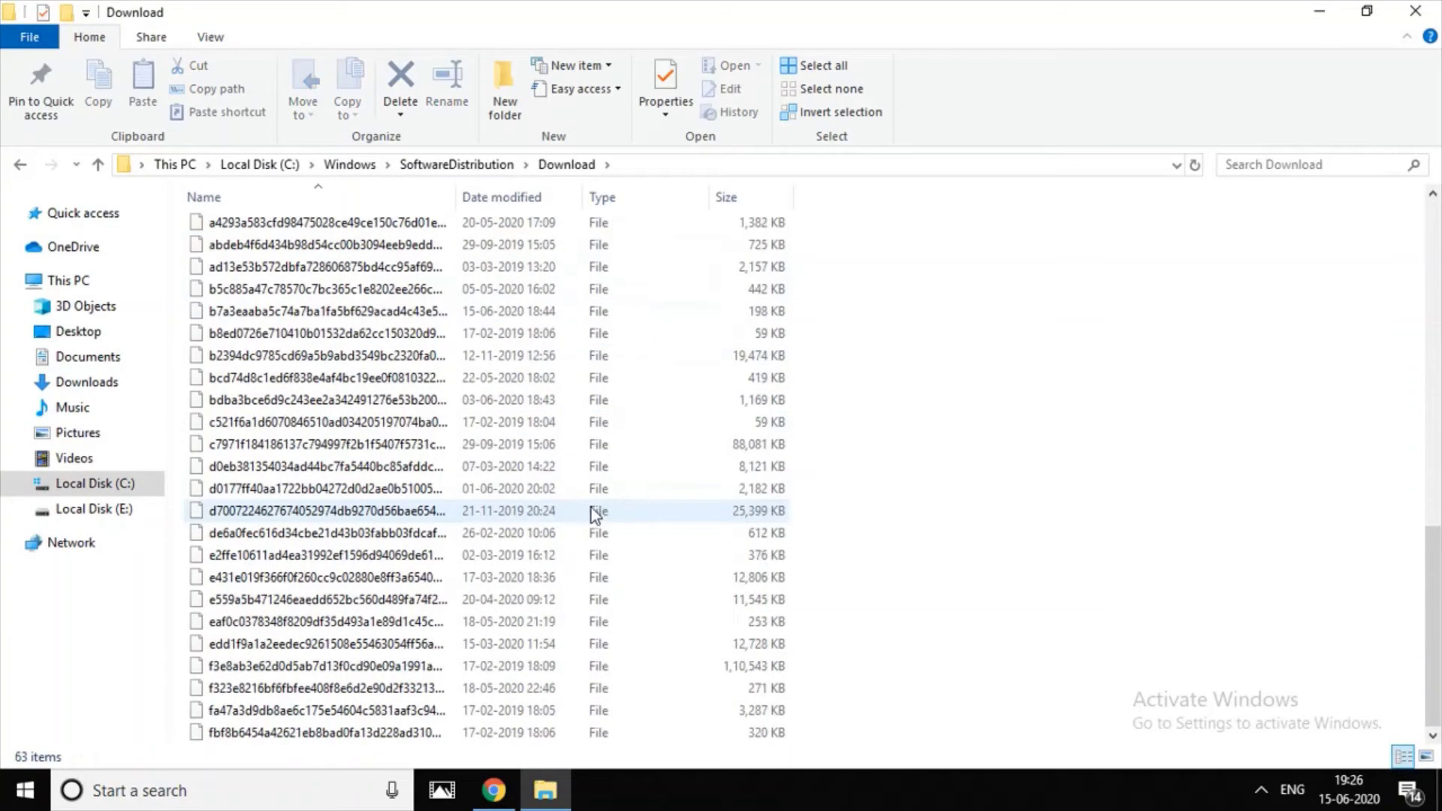
{"action": "scroll", "coordinate": [587, 509], "scroll_direction": "up", "scroll_amount": 7}
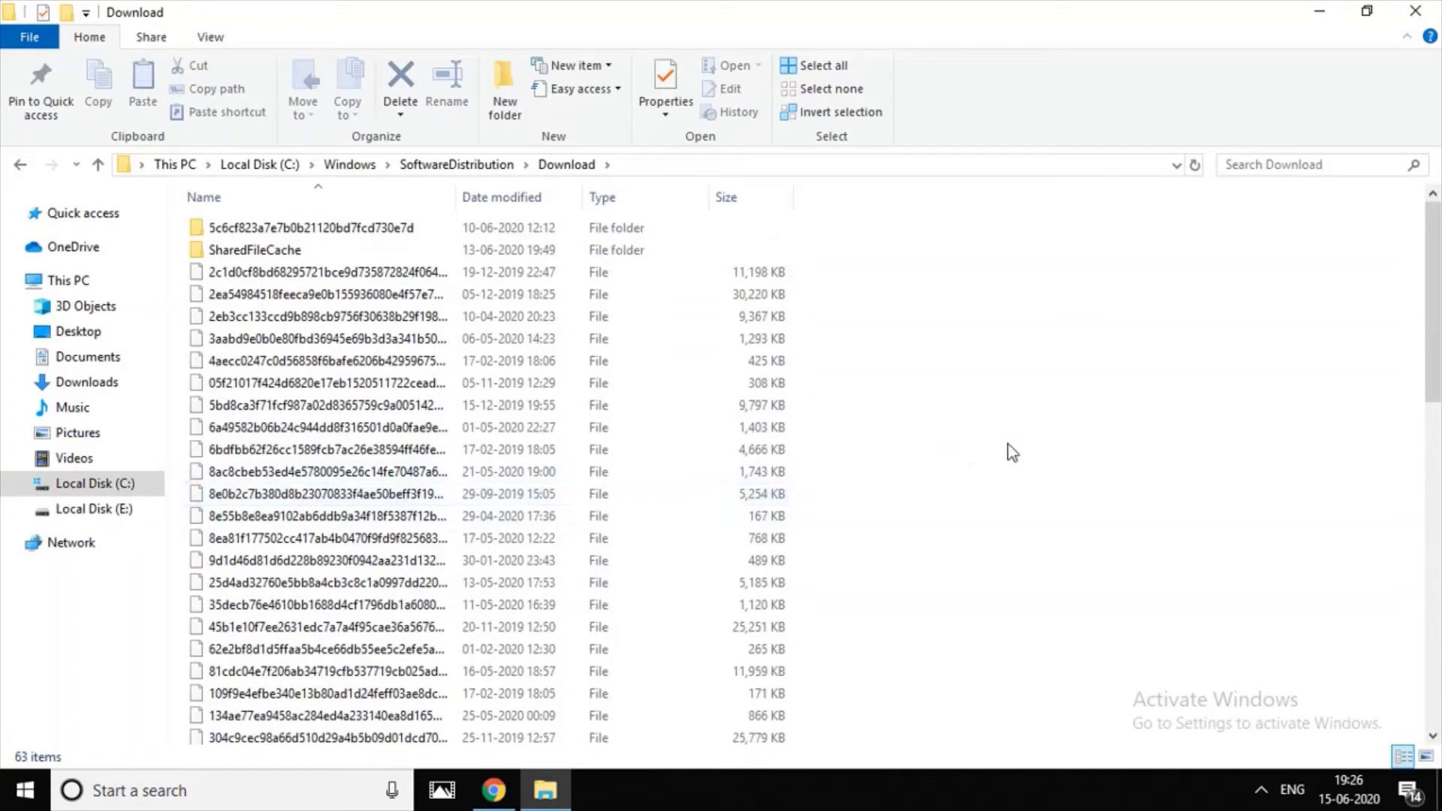
- Delete everything in the SoftwareDistribution Download folder, granting administrator permission for all current items, and leave the folder
{"action": "key", "text": "ctrl+a"}
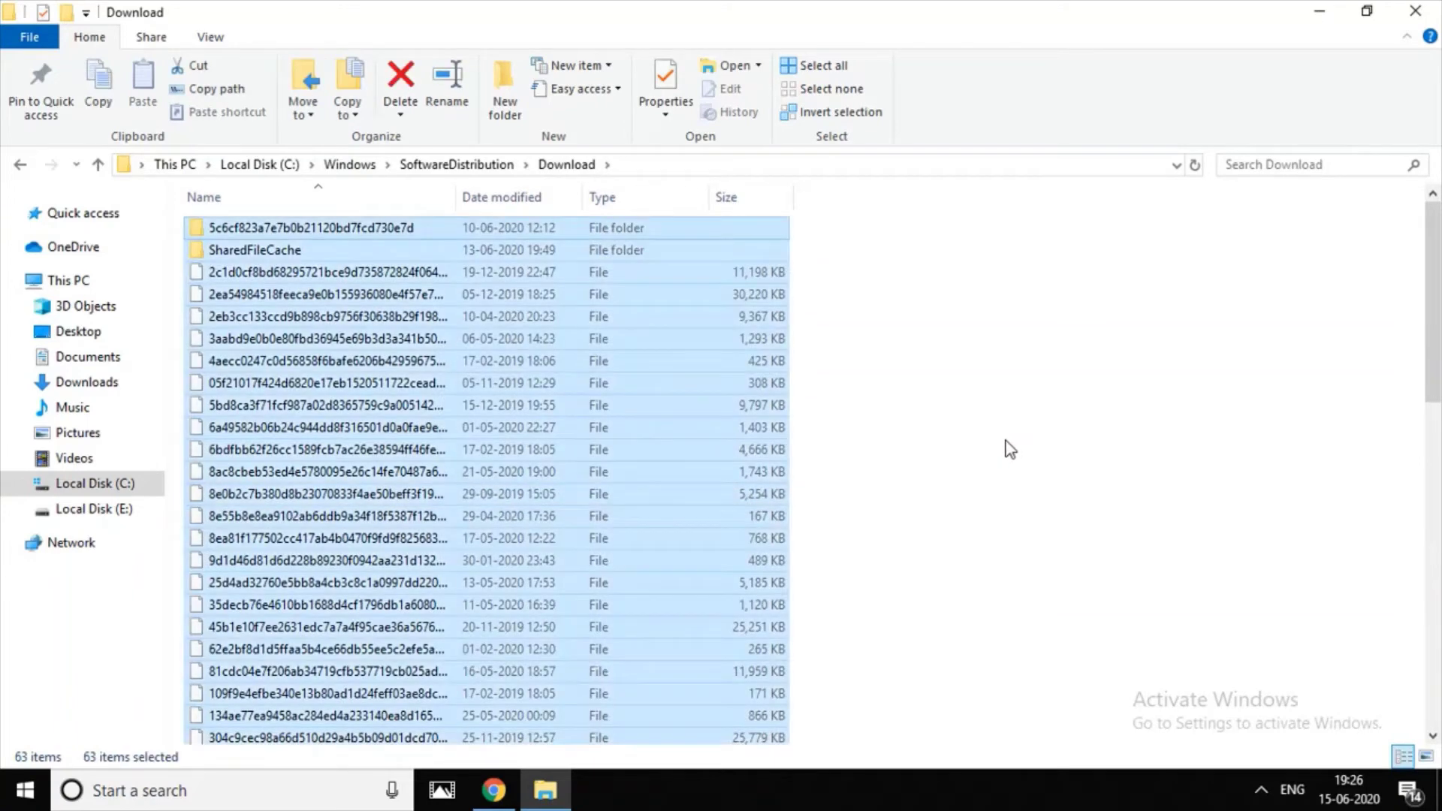
{"action": "right_click", "coordinate": [527, 362]}
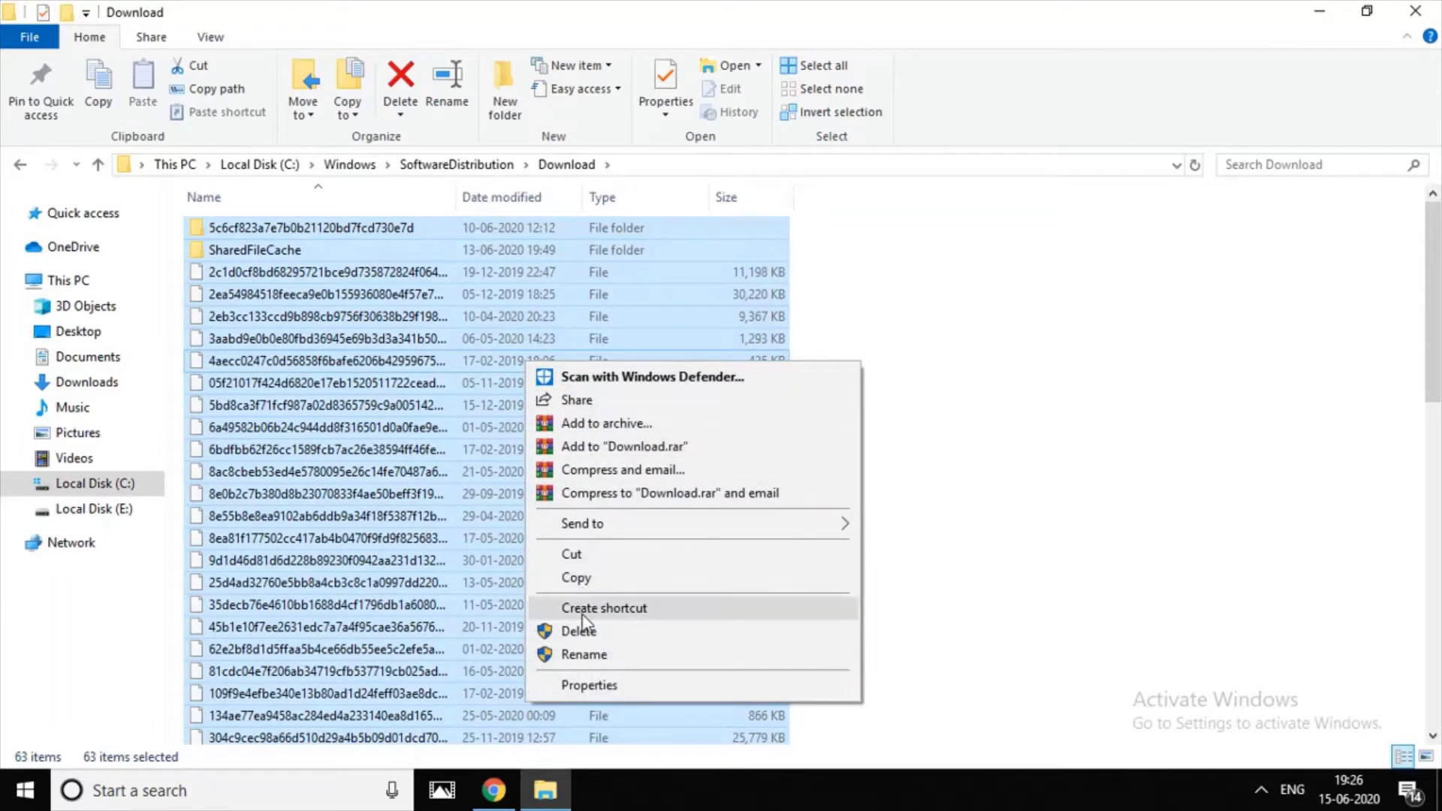
{"action": "left_click", "coordinate": [584, 633]}
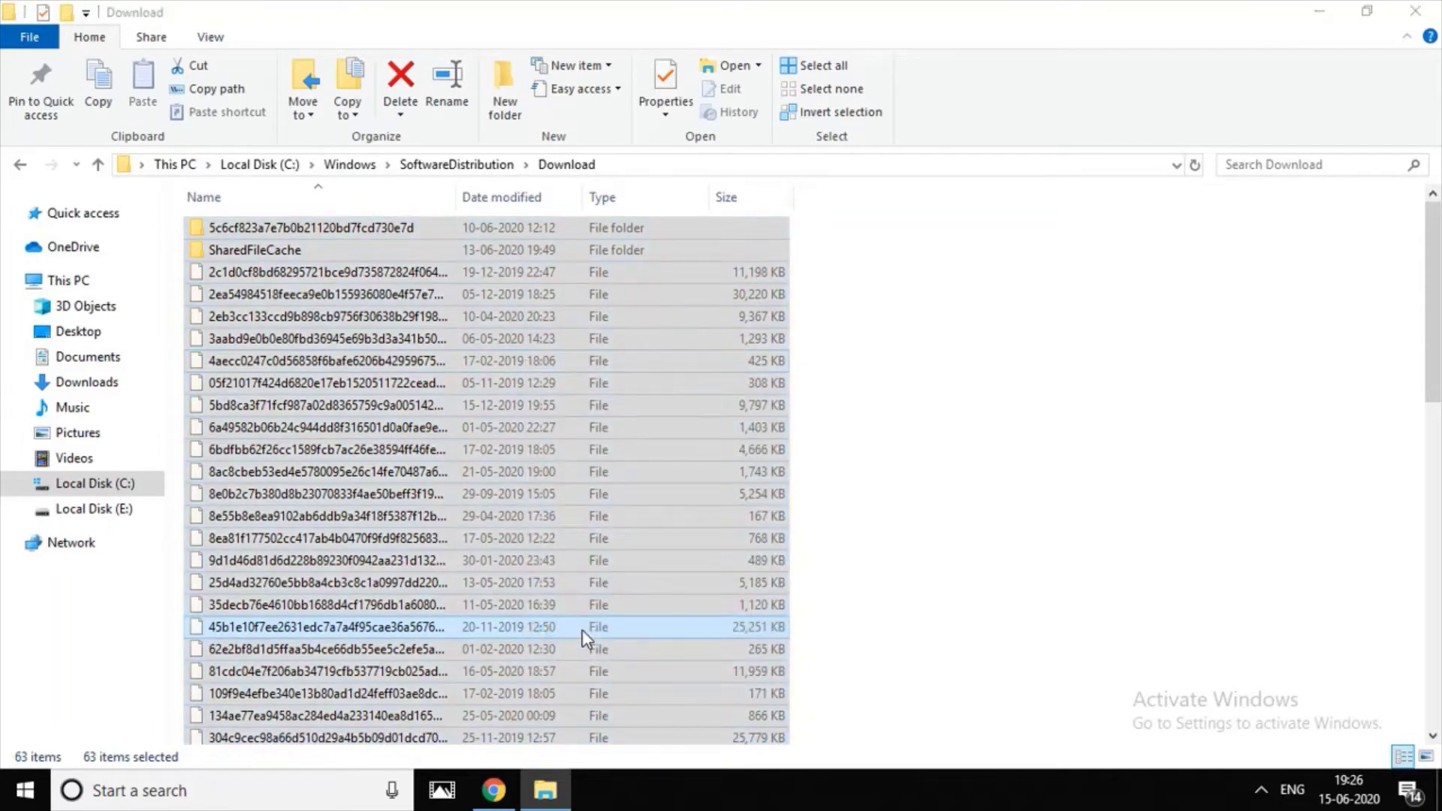
{"action": "left_click", "coordinate": [362, 293]}
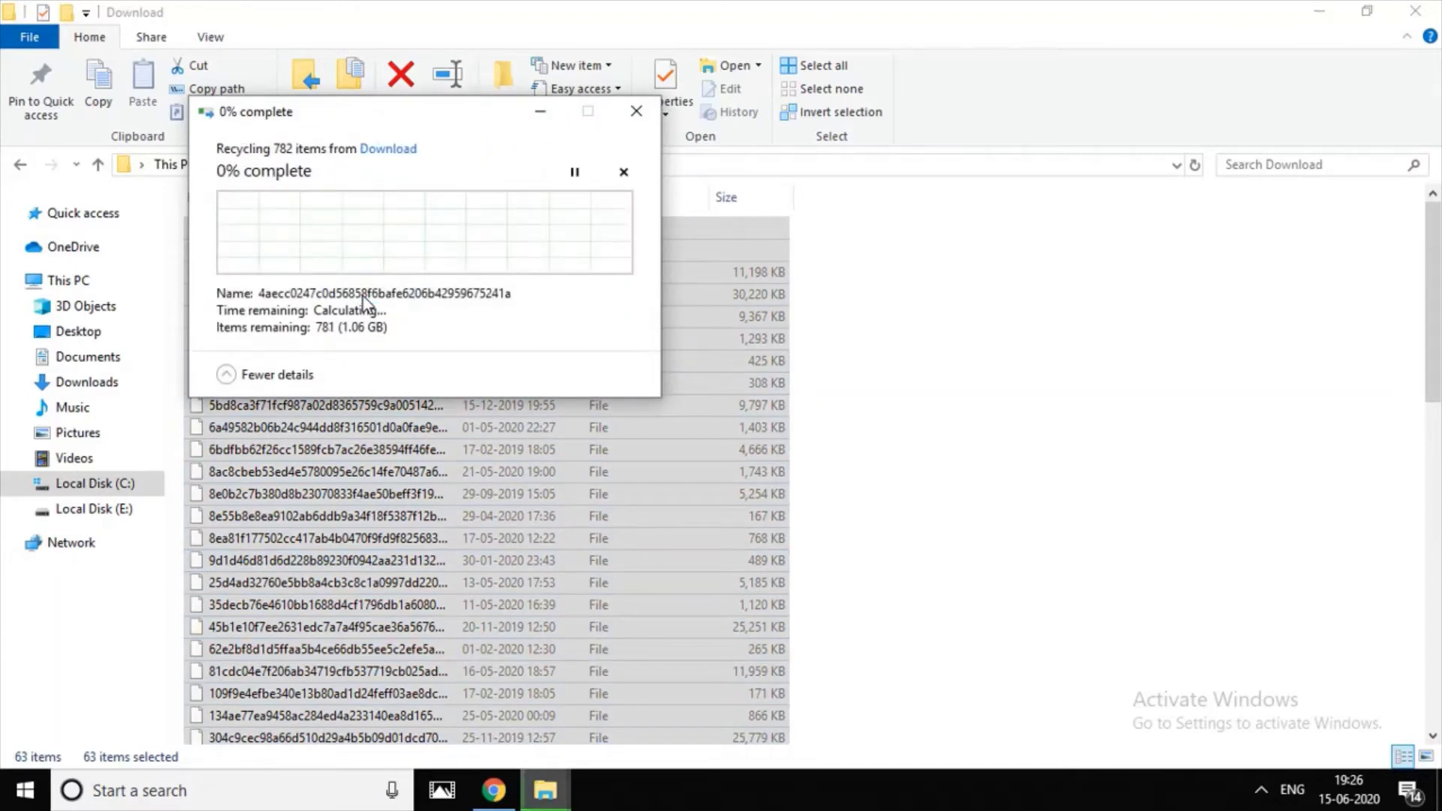
{"action": "left_click", "coordinate": [372, 291]}
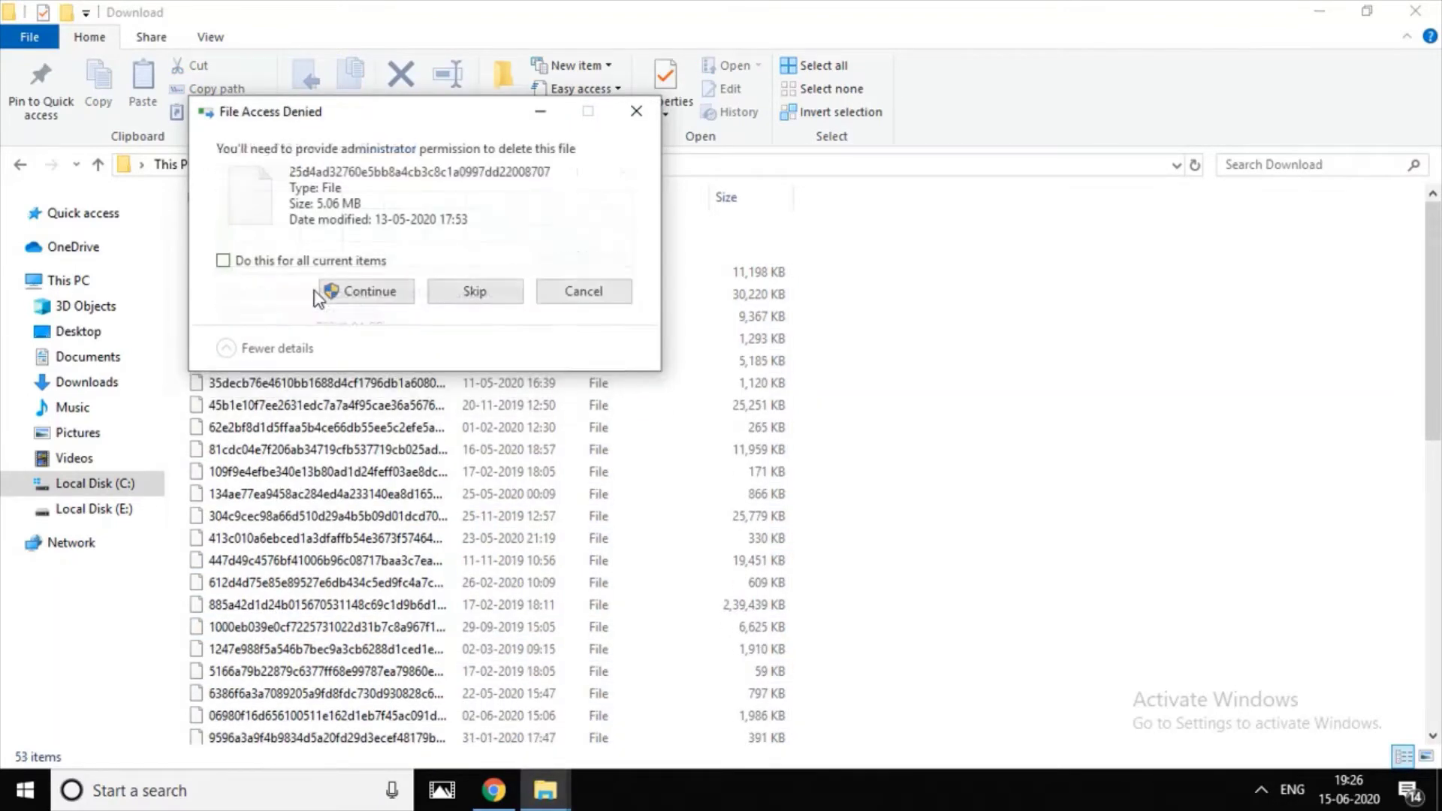
{"action": "left_click", "coordinate": [224, 259]}
{"action": "left_click", "coordinate": [359, 290]}
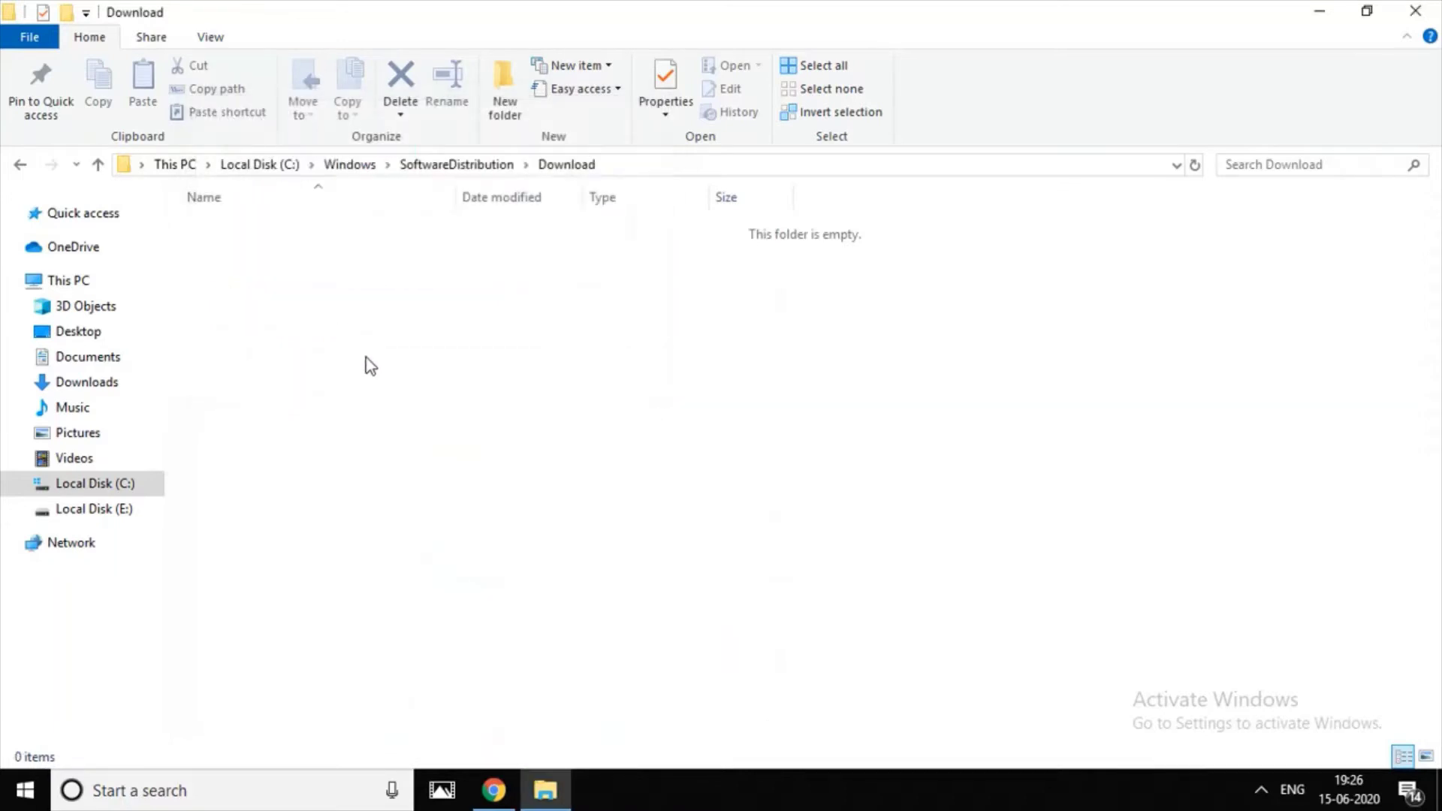
{"action": "left_click", "coordinate": [21, 171]}
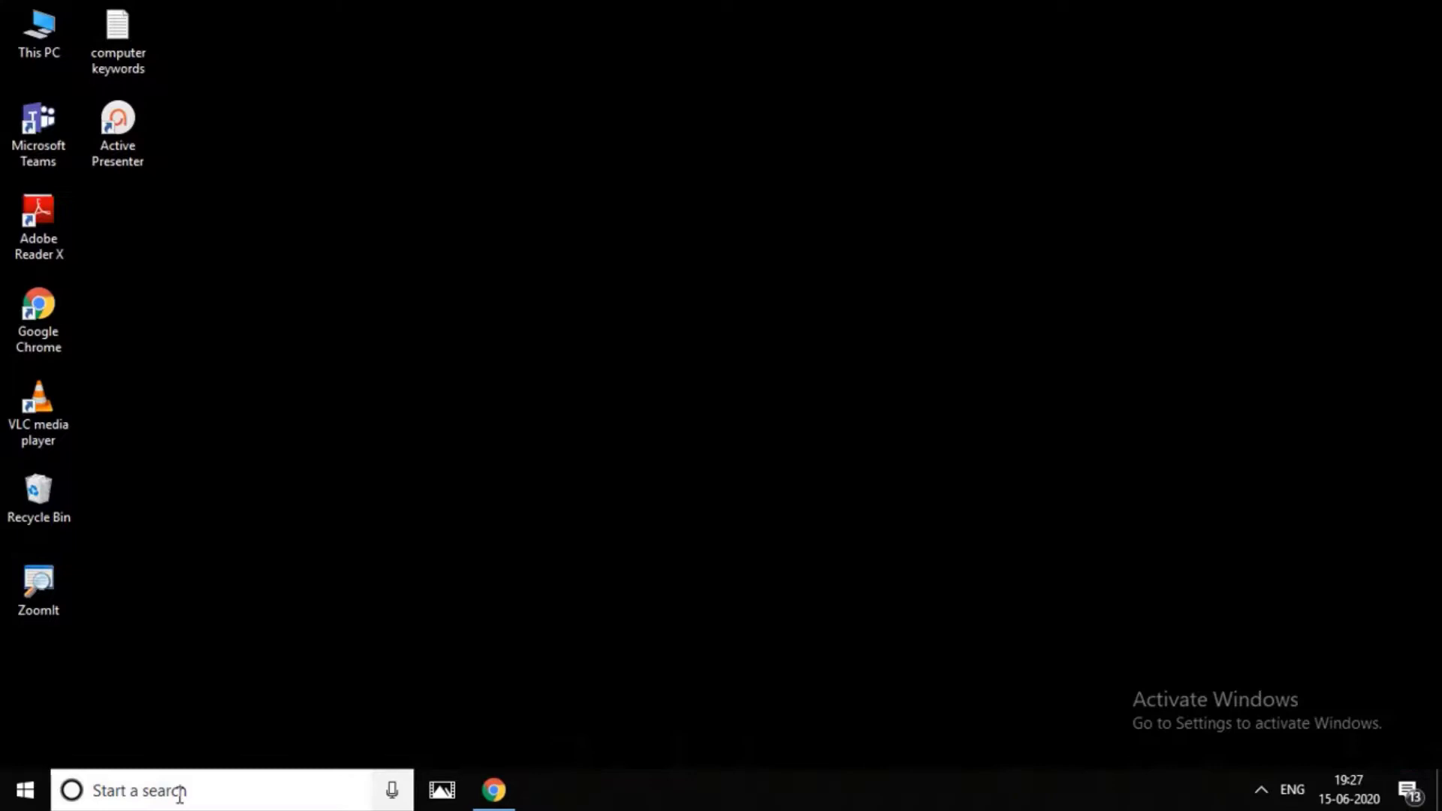
- Search Windows for "ser", open the Services app and maximize its window
{"action": "left_click", "coordinate": [180, 791]}
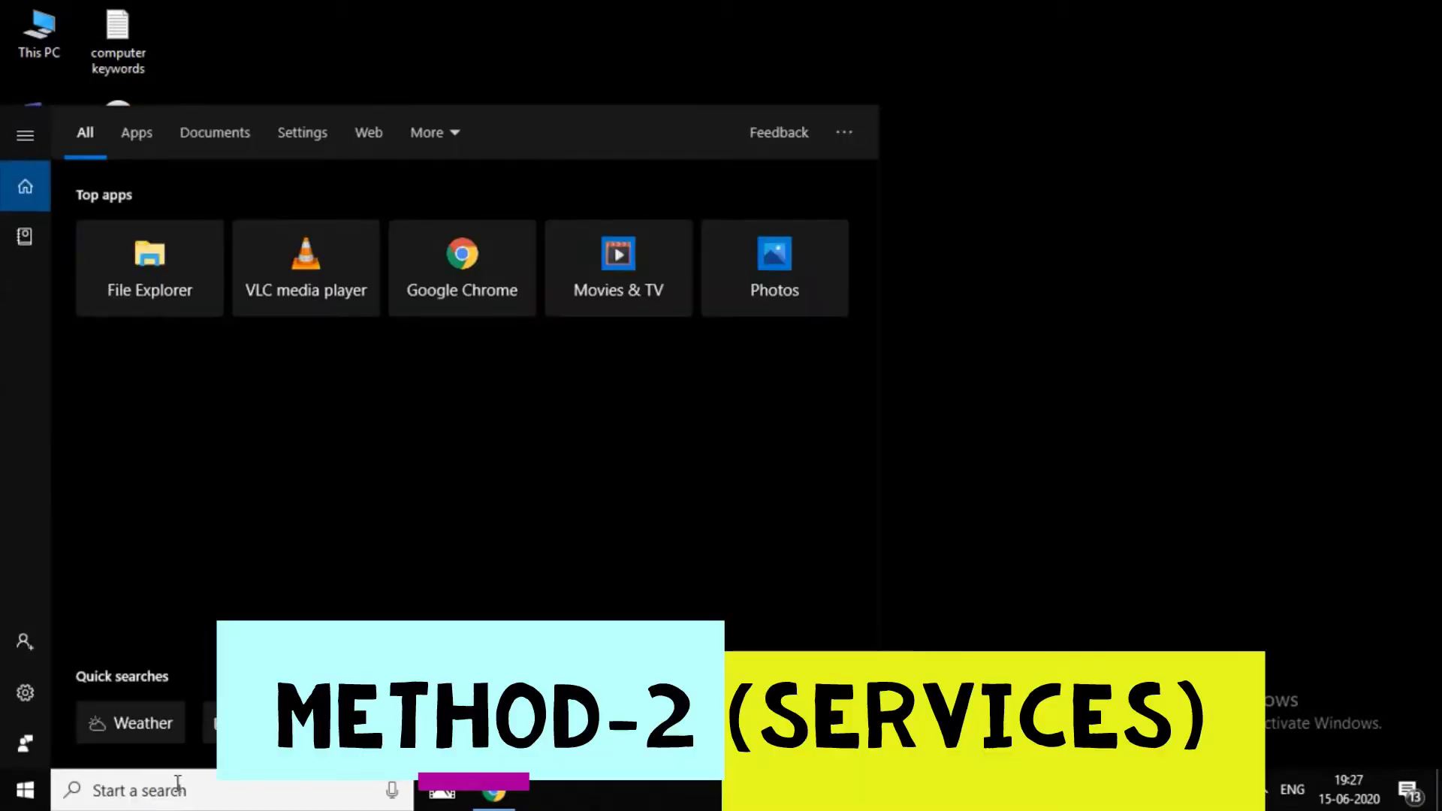
{"action": "type", "text": "ser"}
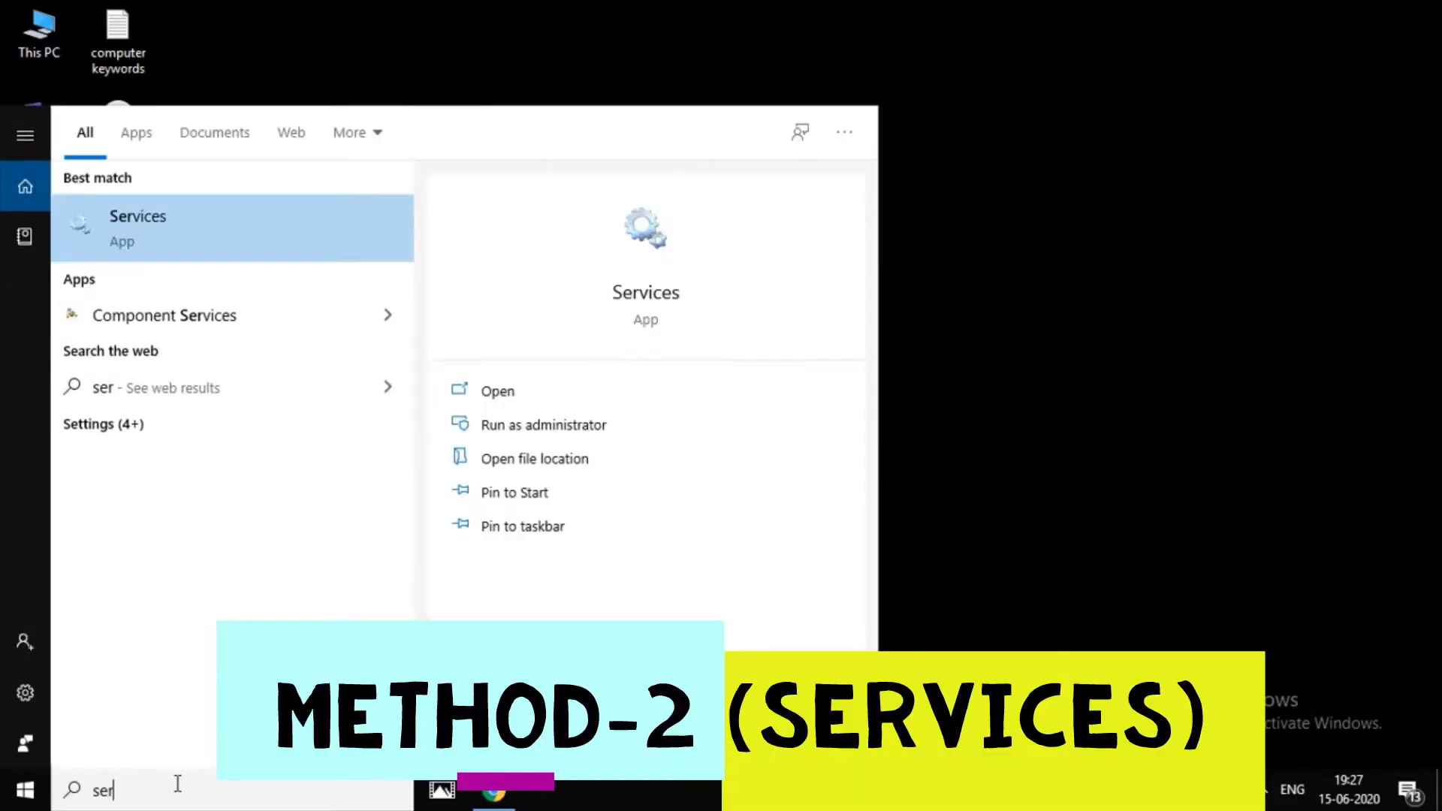
{"action": "left_click", "coordinate": [162, 235]}
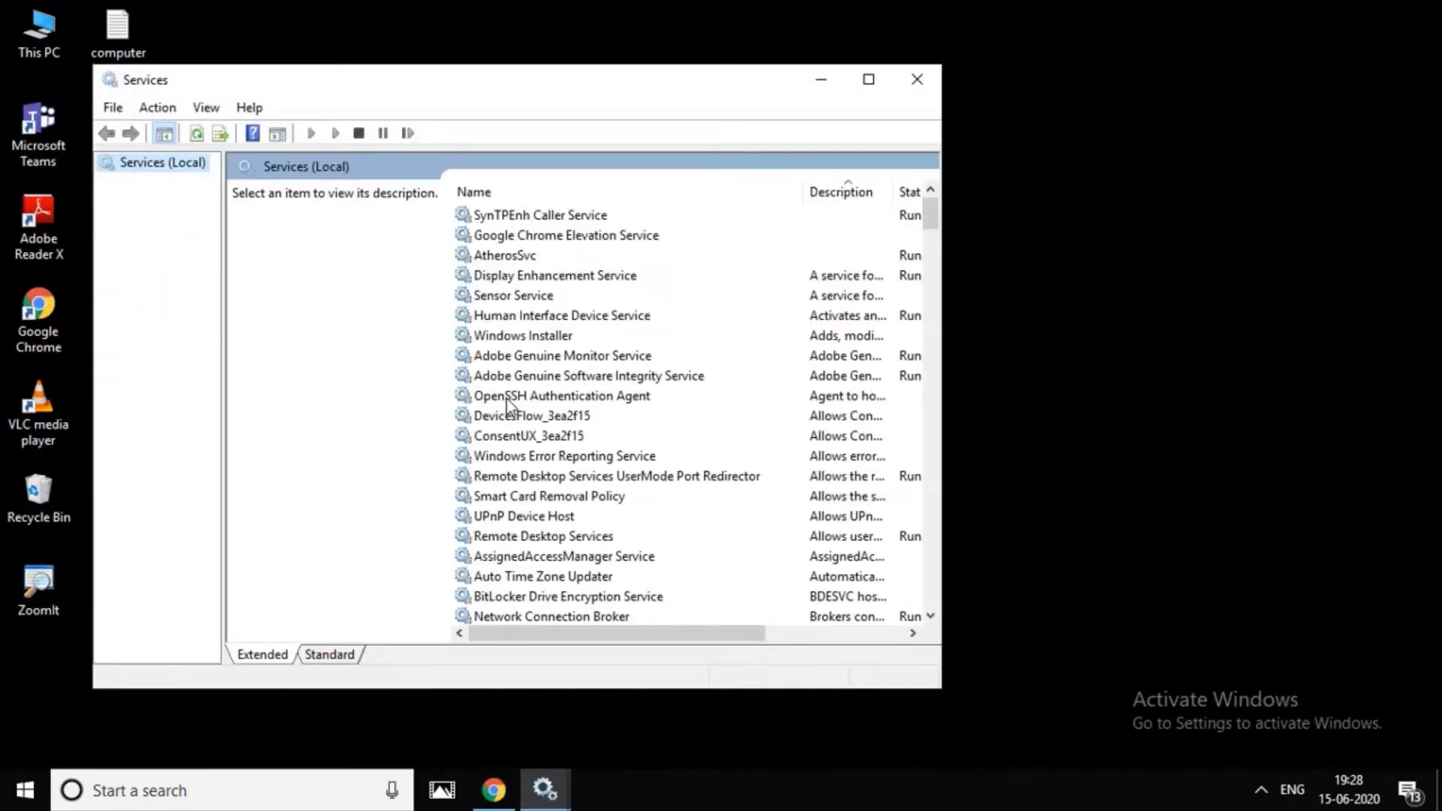
{"action": "left_click", "coordinate": [869, 78]}
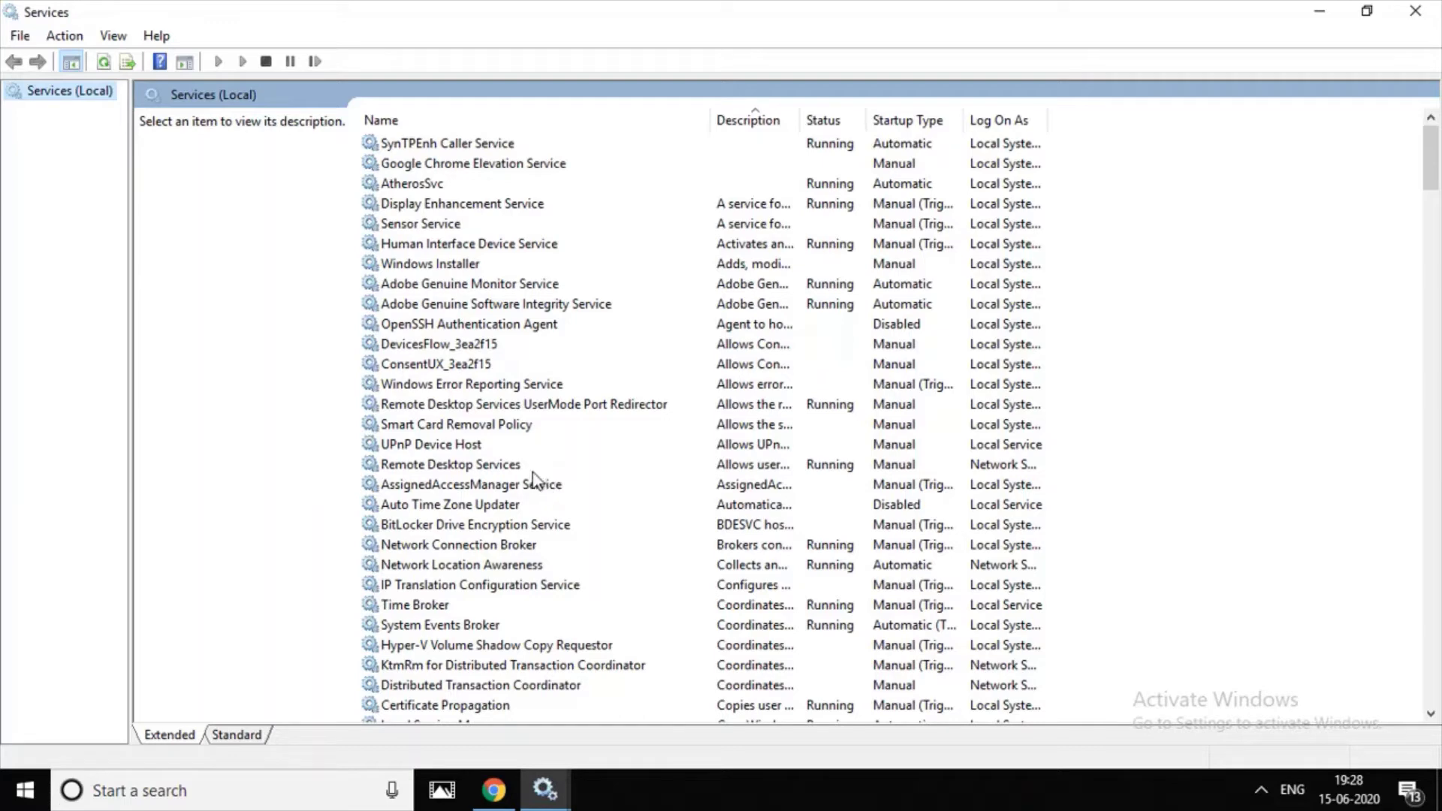
- Find and select the Windows Update service in the list of local services
{"action": "left_click", "coordinate": [499, 364]}
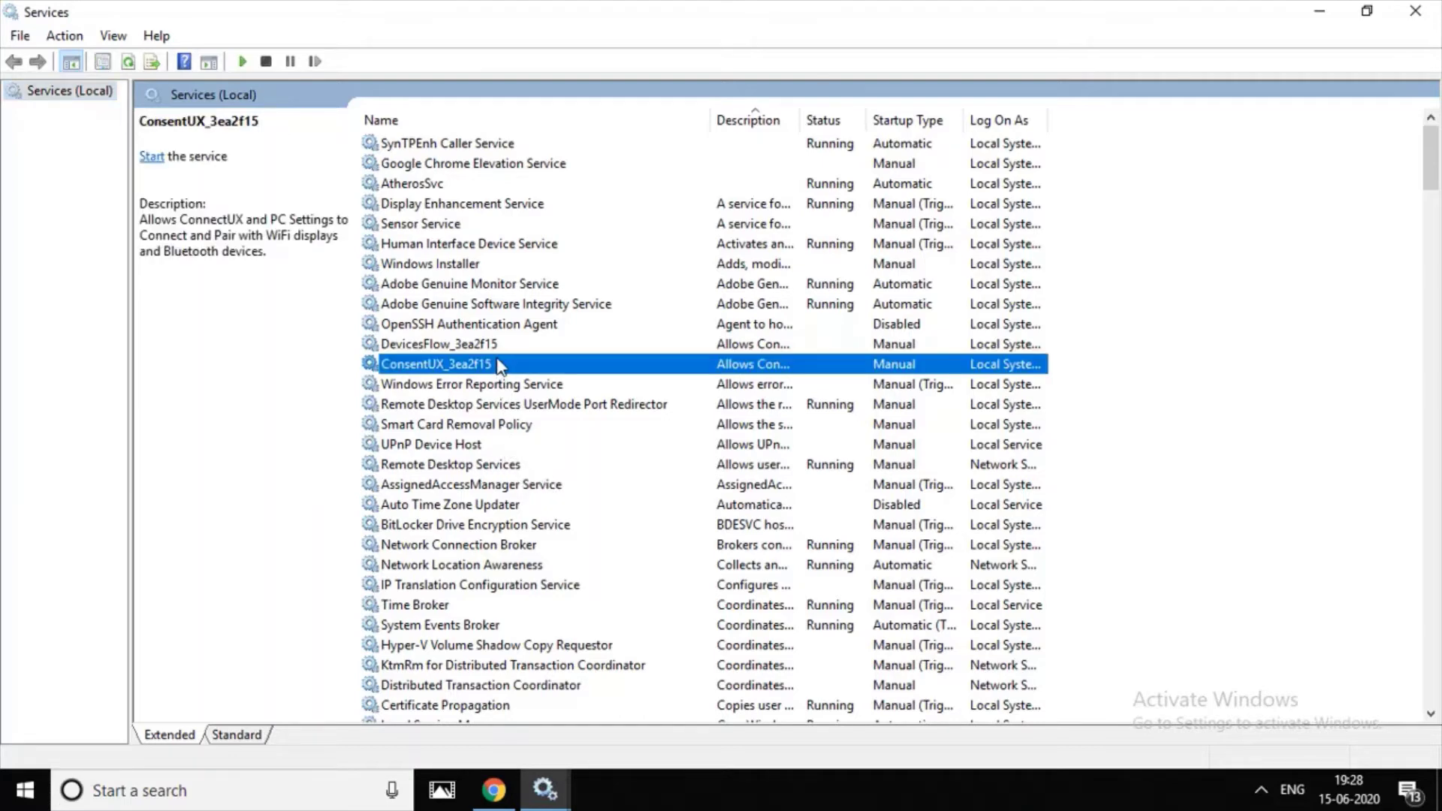
{"action": "left_click", "coordinate": [485, 383]}
{"action": "key", "text": "w"}
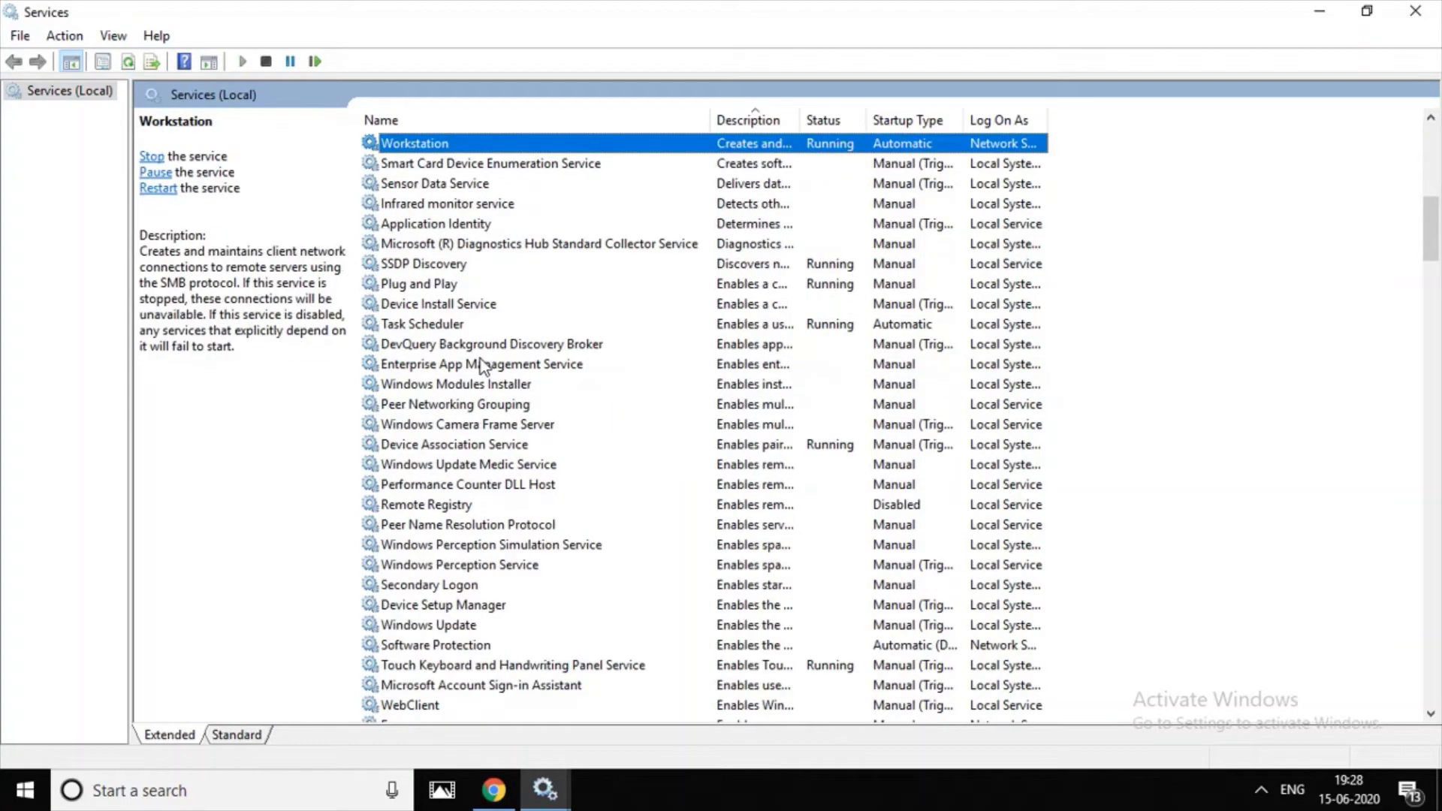
{"action": "key", "text": "w"}
{"action": "key", "text": "w"}
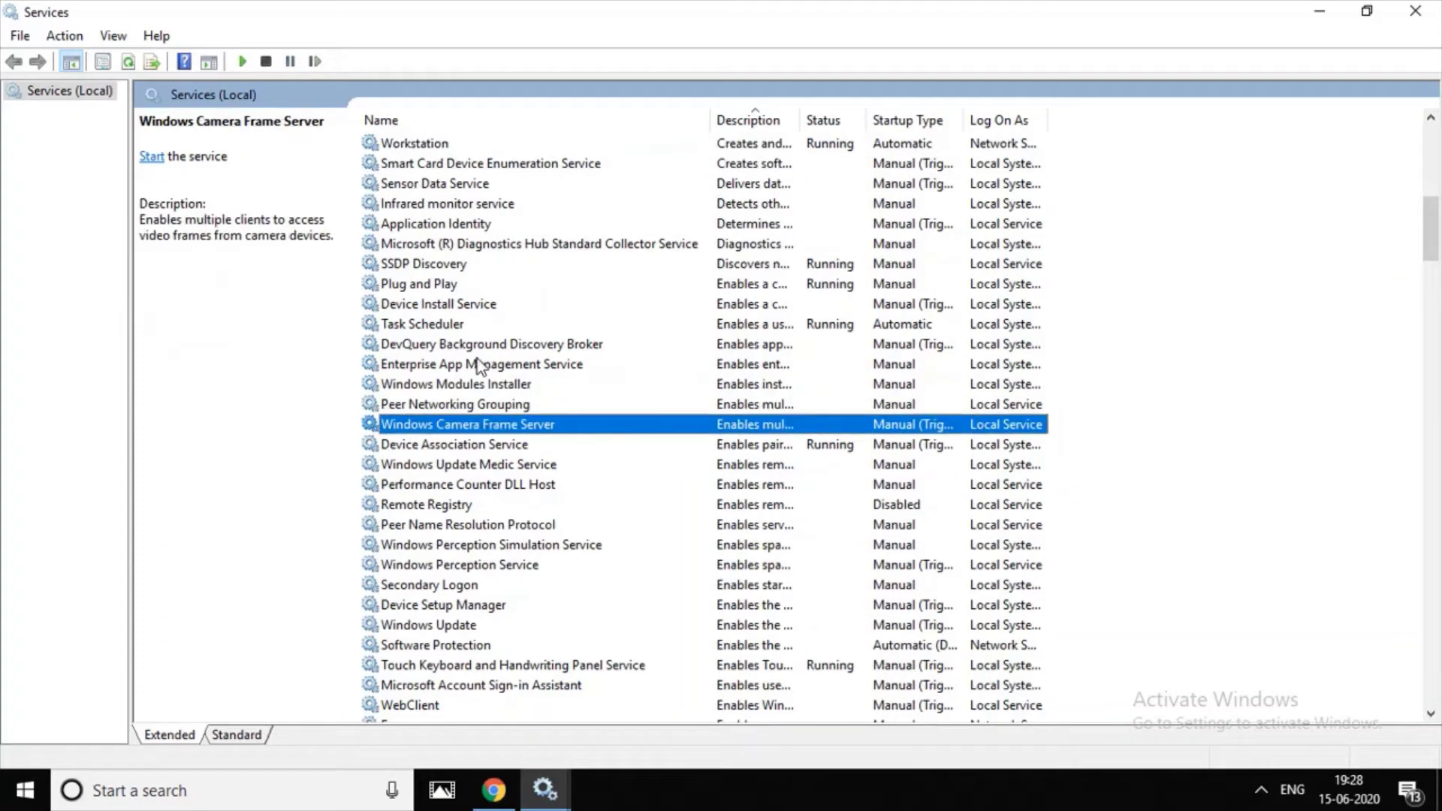
{"action": "key", "text": "w"}
{"action": "key", "text": "w"}
{"action": "key", "text": "w"}
{"action": "key", "text": "w"}
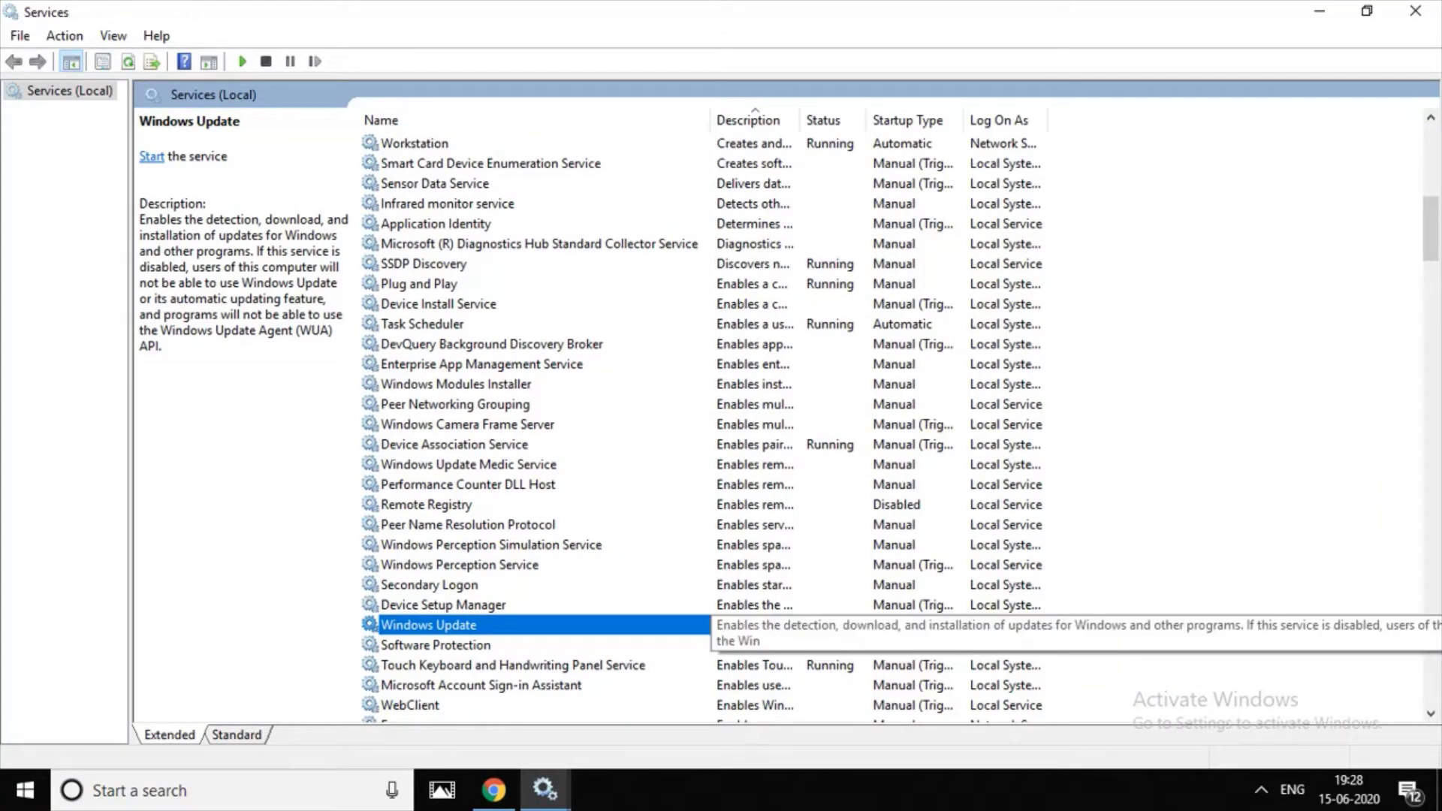
- Open the Windows Update service's properties and set its startup type to Disabled
{"action": "key", "text": "Return"}
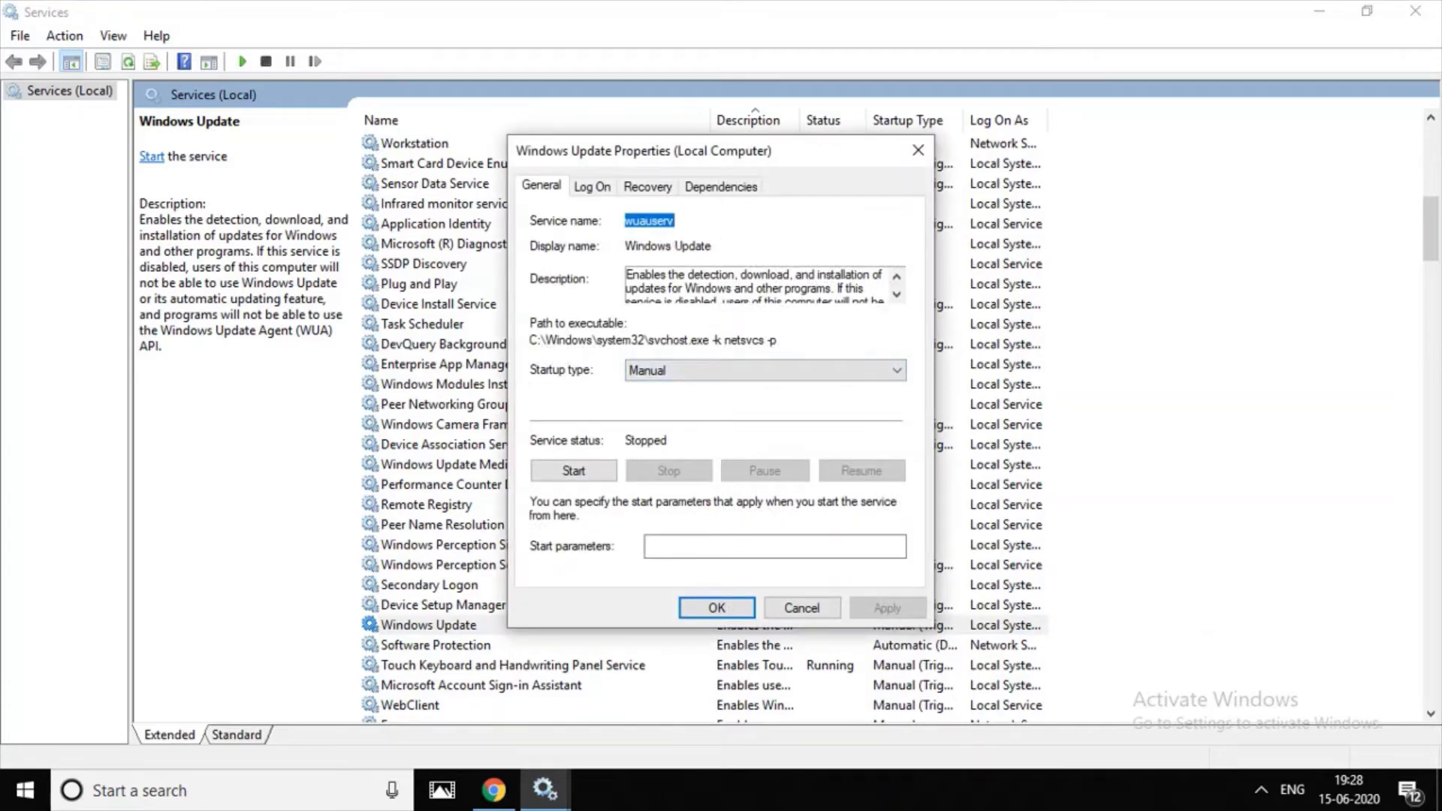
{"action": "left_click", "coordinate": [764, 370]}
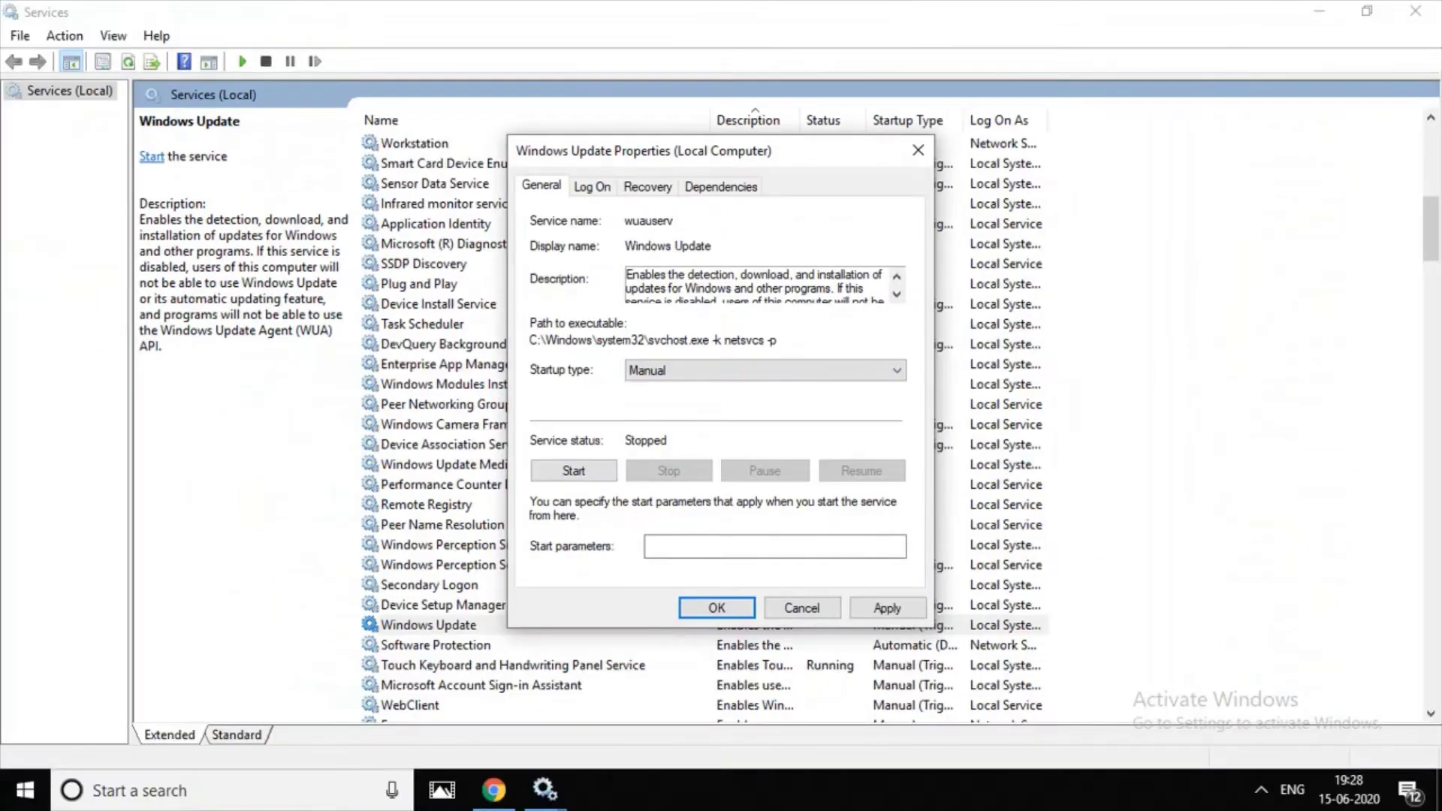
{"action": "key", "text": "alt+Down"}
{"action": "key", "text": "Return"}
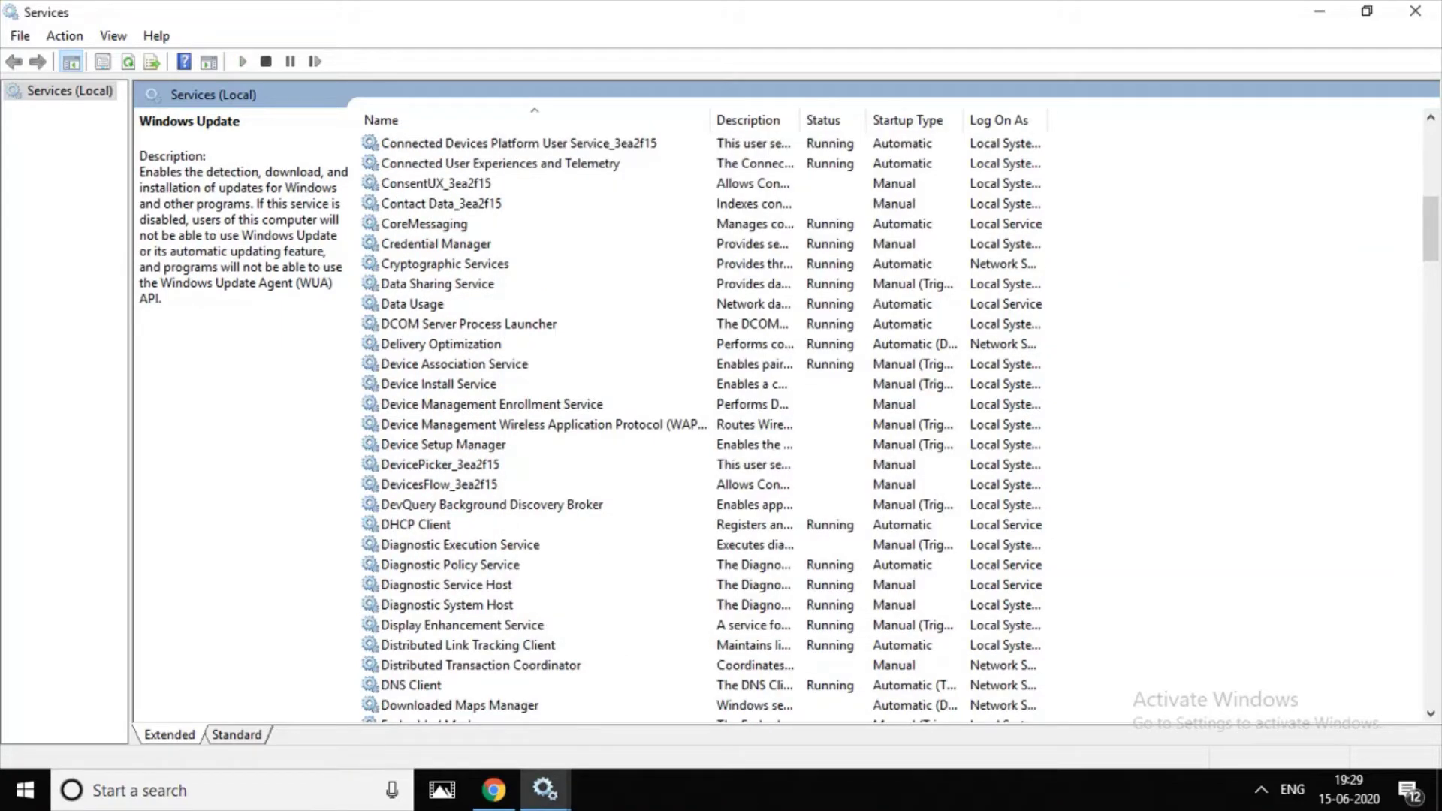
- Find the Diagnostic Policy Service in the services list and open its properties
{"action": "type", "text": "devicep"}
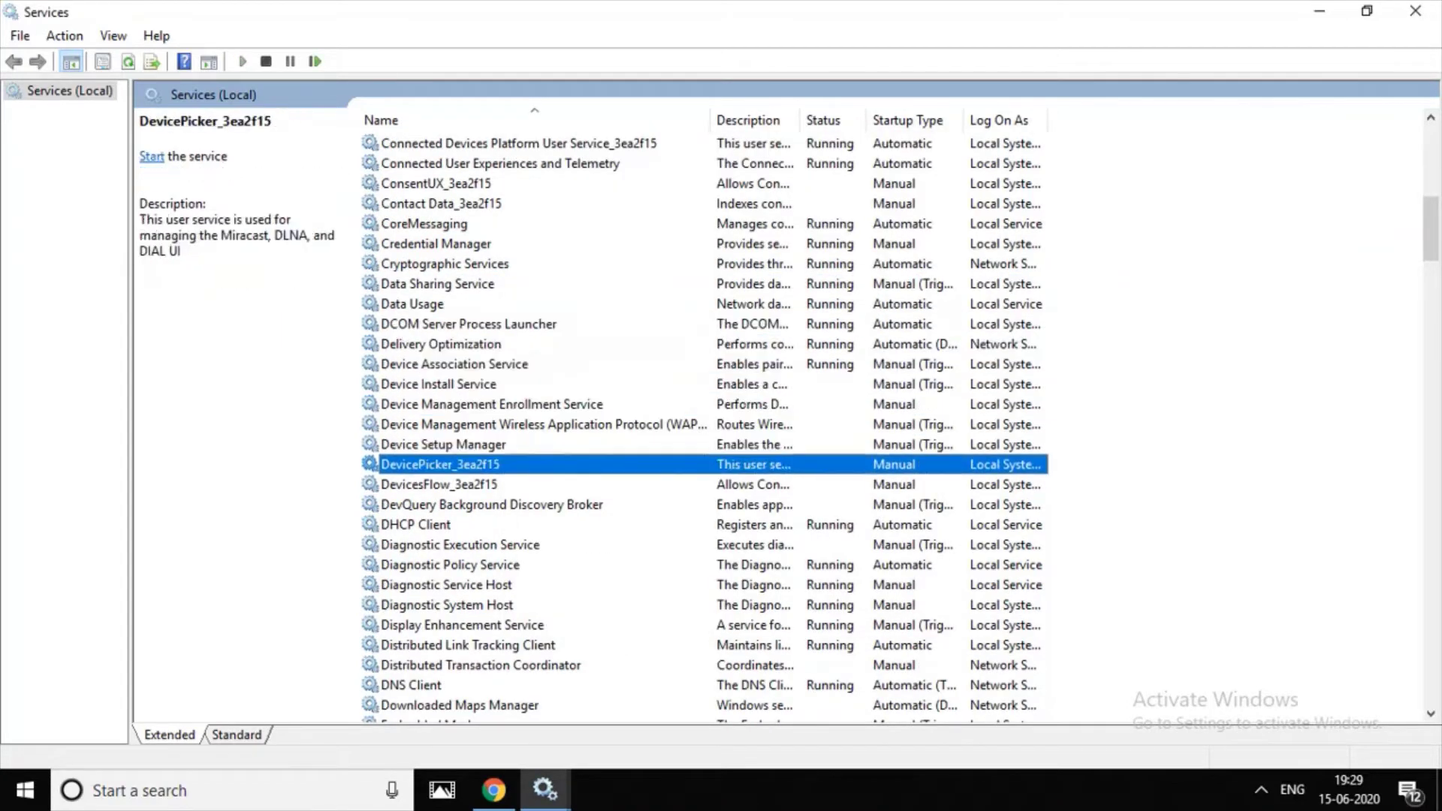
{"action": "type", "text": "diagnostic p"}
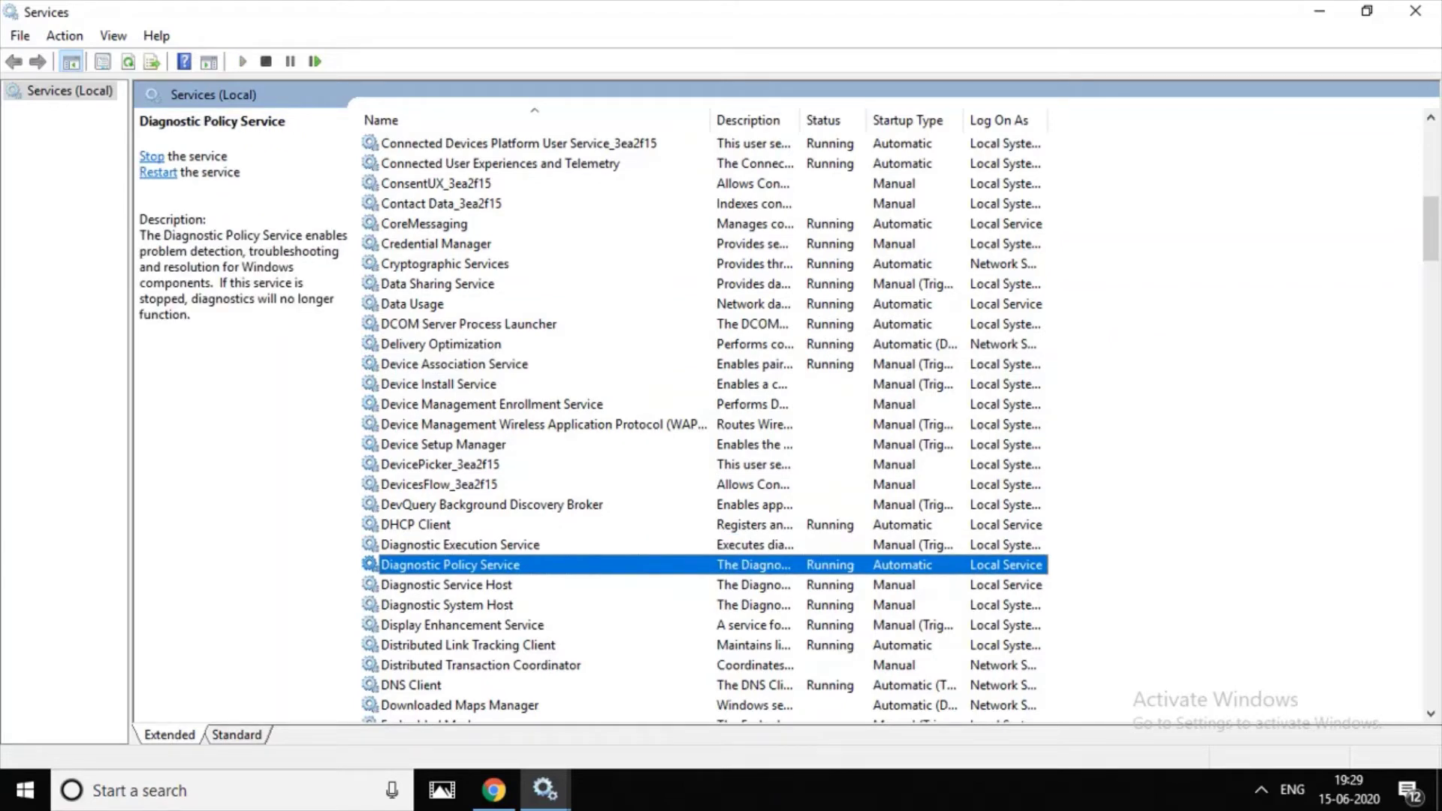
{"action": "key", "text": "Return"}
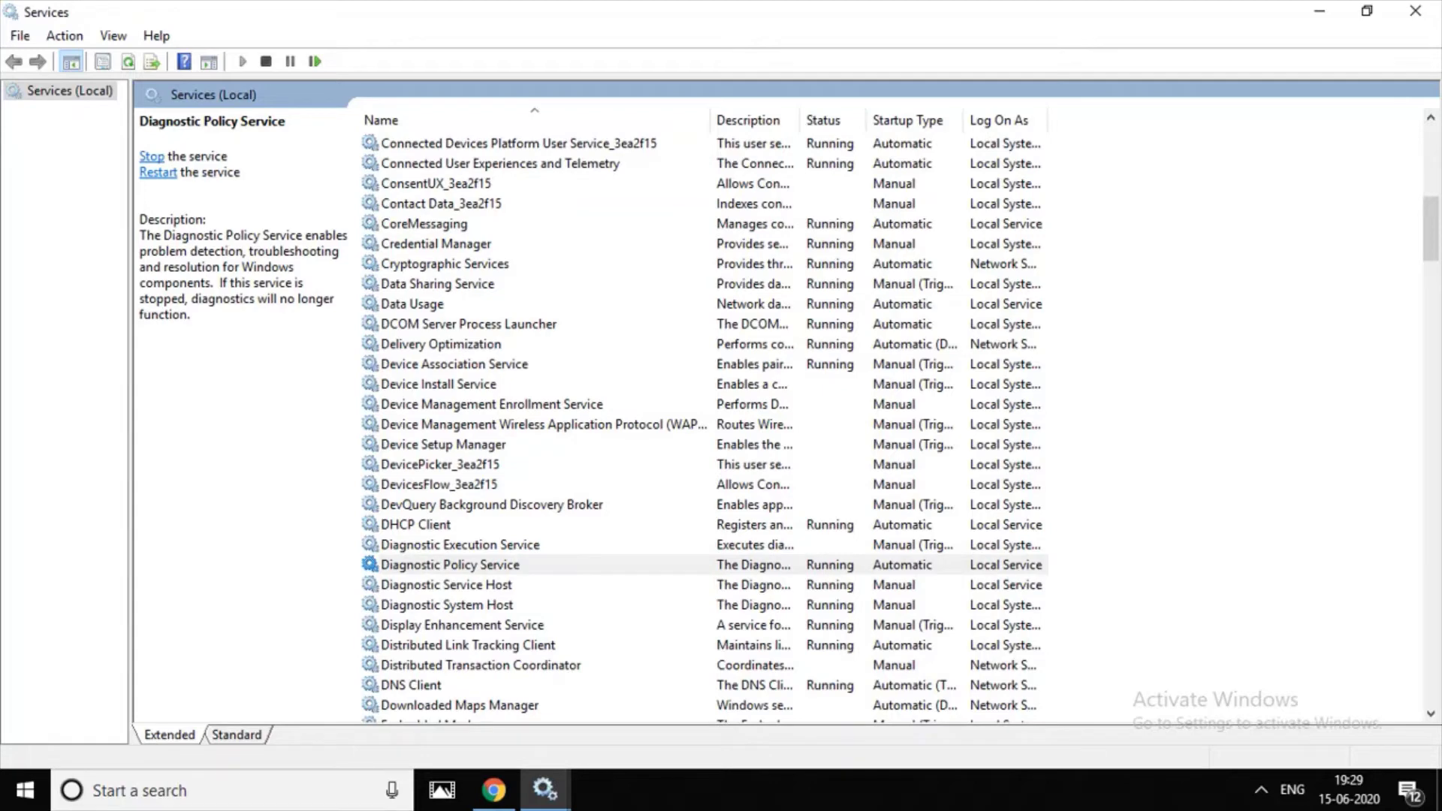
- Find the Windows Update service in the services list, select it and check its startup type
{"action": "scroll", "coordinate": [706, 413], "scroll_direction": "down", "scroll_amount": 5}
{"action": "type", "text": "warp"}
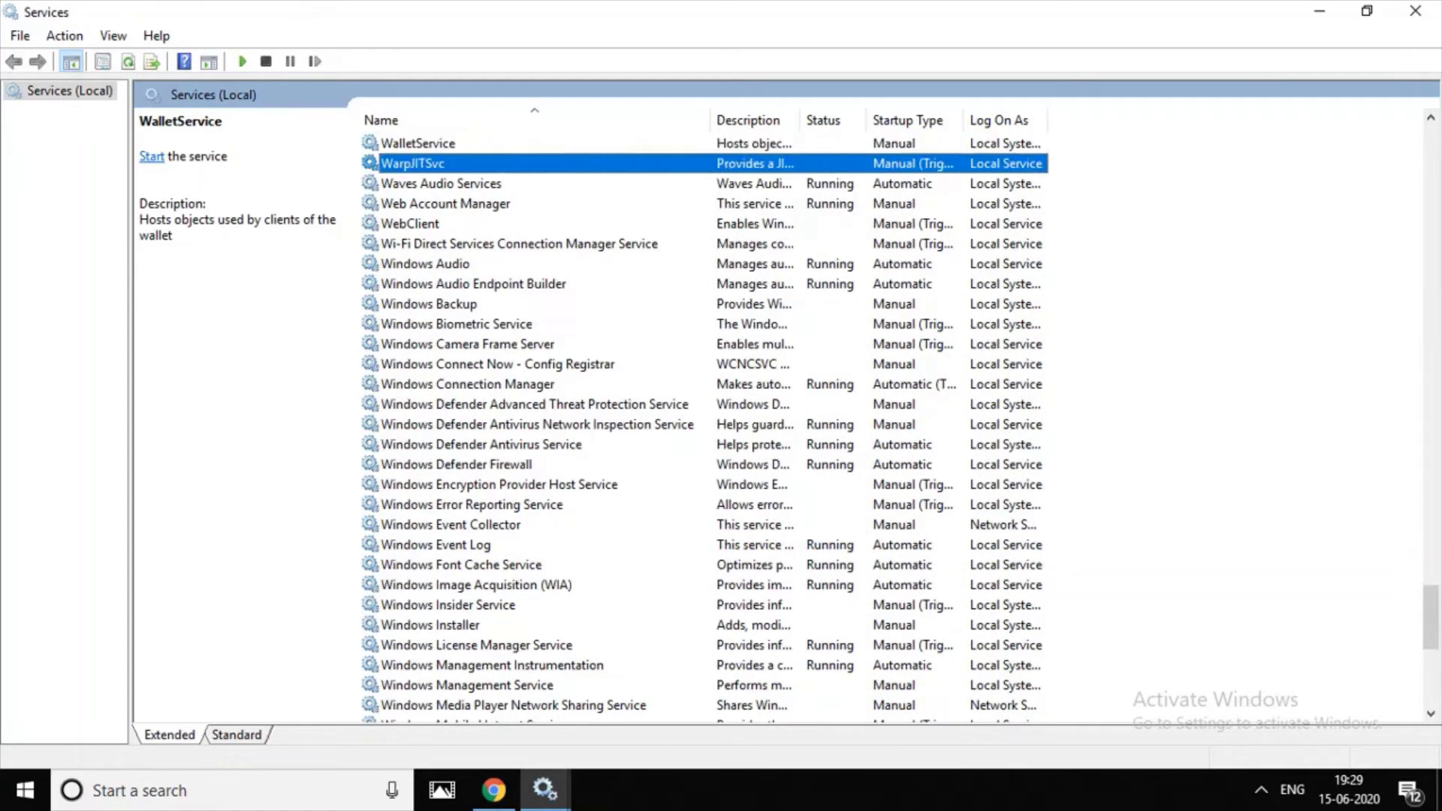
{"action": "type", "text": "windows defender"}
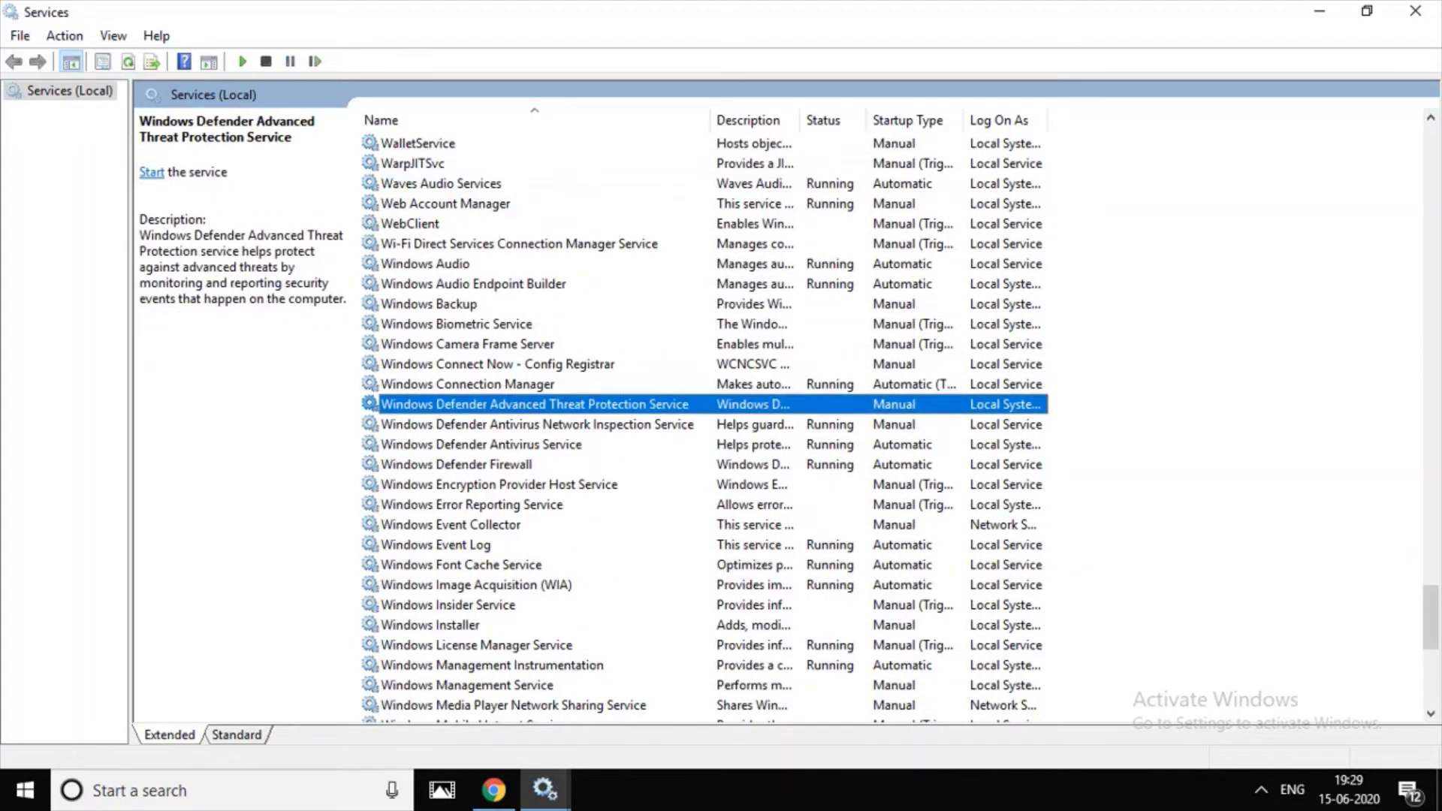
{"action": "type", "text": " f"}
{"action": "key", "text": "Down"}
{"action": "key", "text": "Down"}
{"action": "key", "text": "Down"}
{"action": "key", "text": "Down"}
{"action": "key", "text": "Down"}
{"action": "key", "text": "Down"}
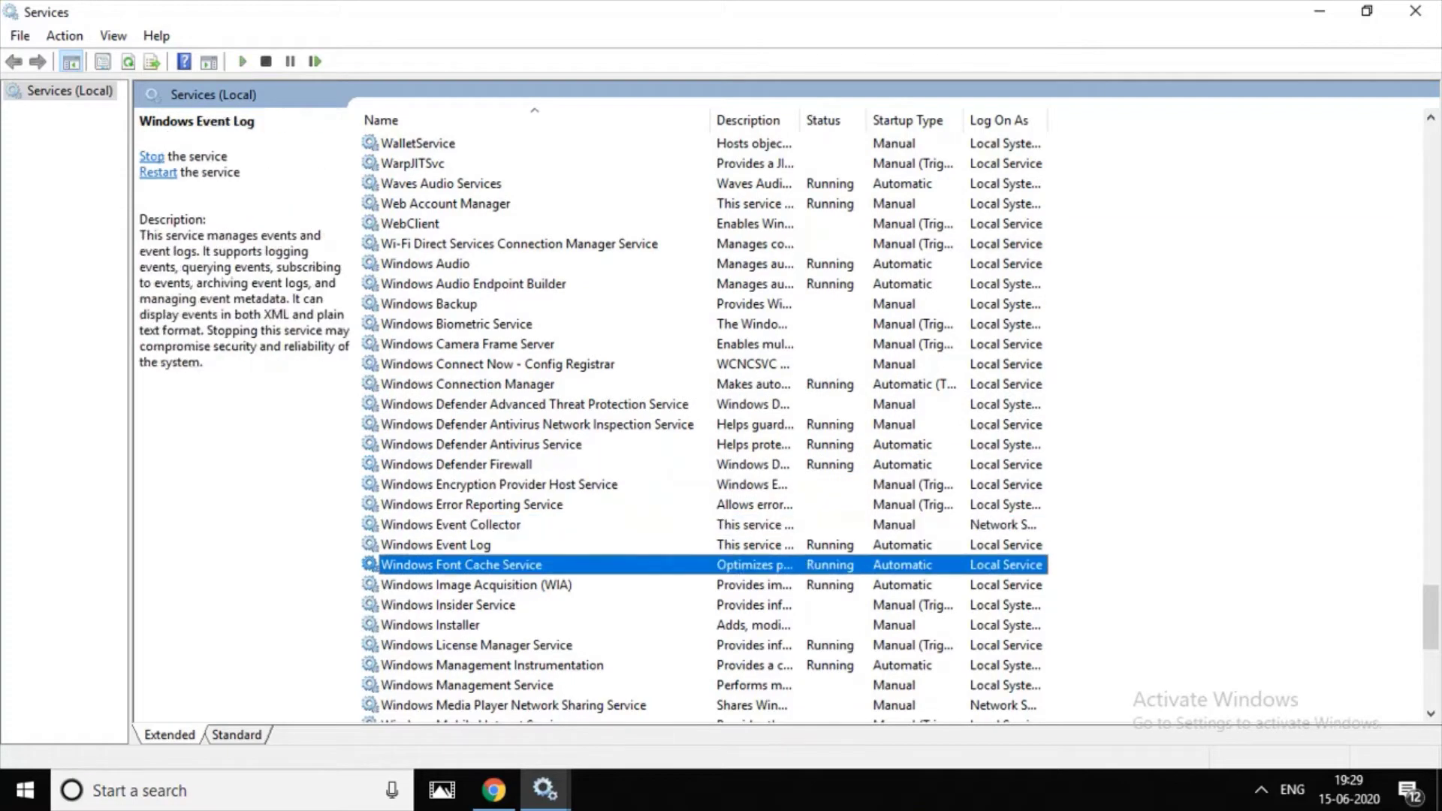
{"action": "key", "text": "Down"}
{"action": "key", "text": "Down"}
{"action": "key", "text": "Down"}
{"action": "key", "text": "Down"}
{"action": "key", "text": "Down"}
{"action": "key", "text": "Down"}
{"action": "key", "text": "Down"}
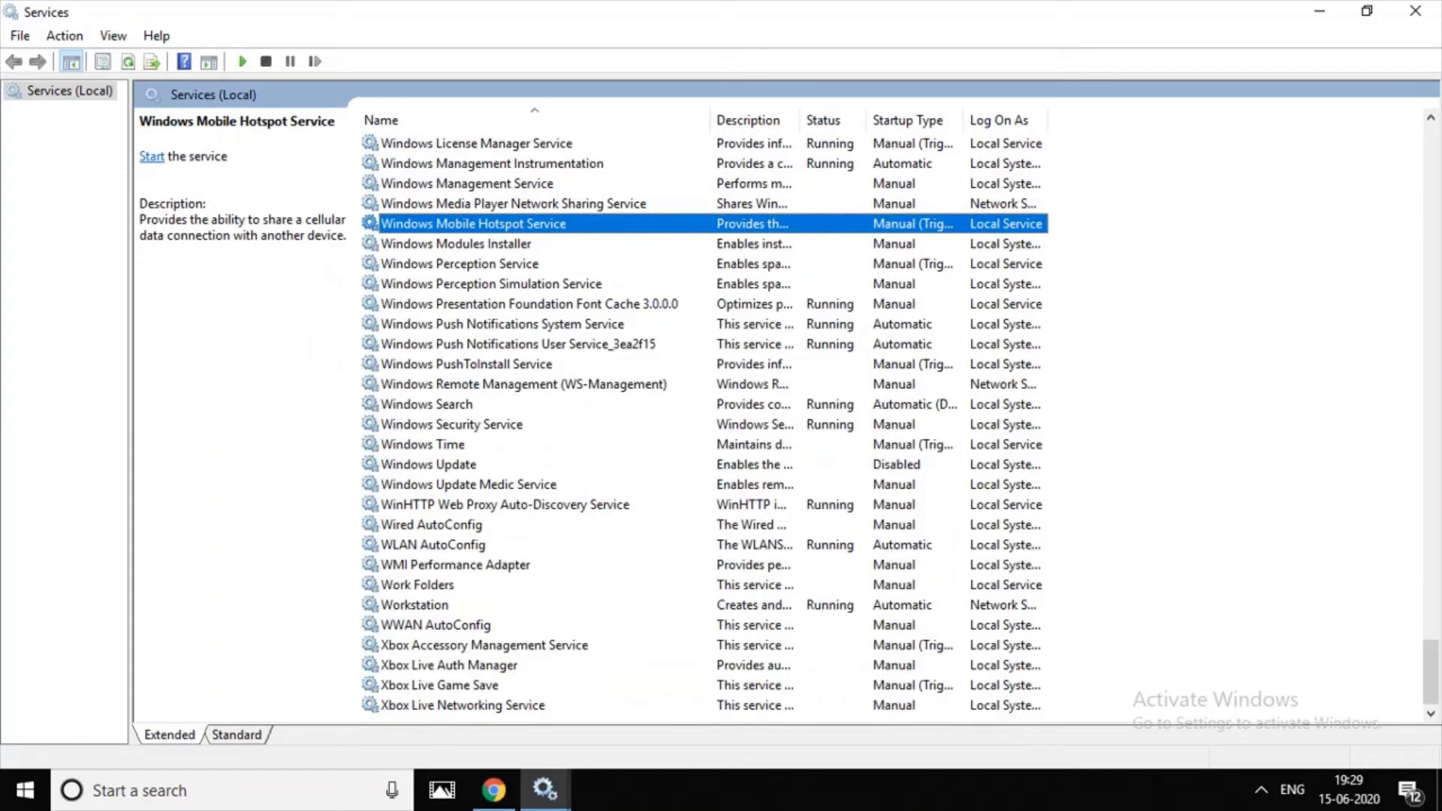
{"action": "key", "text": "Down"}
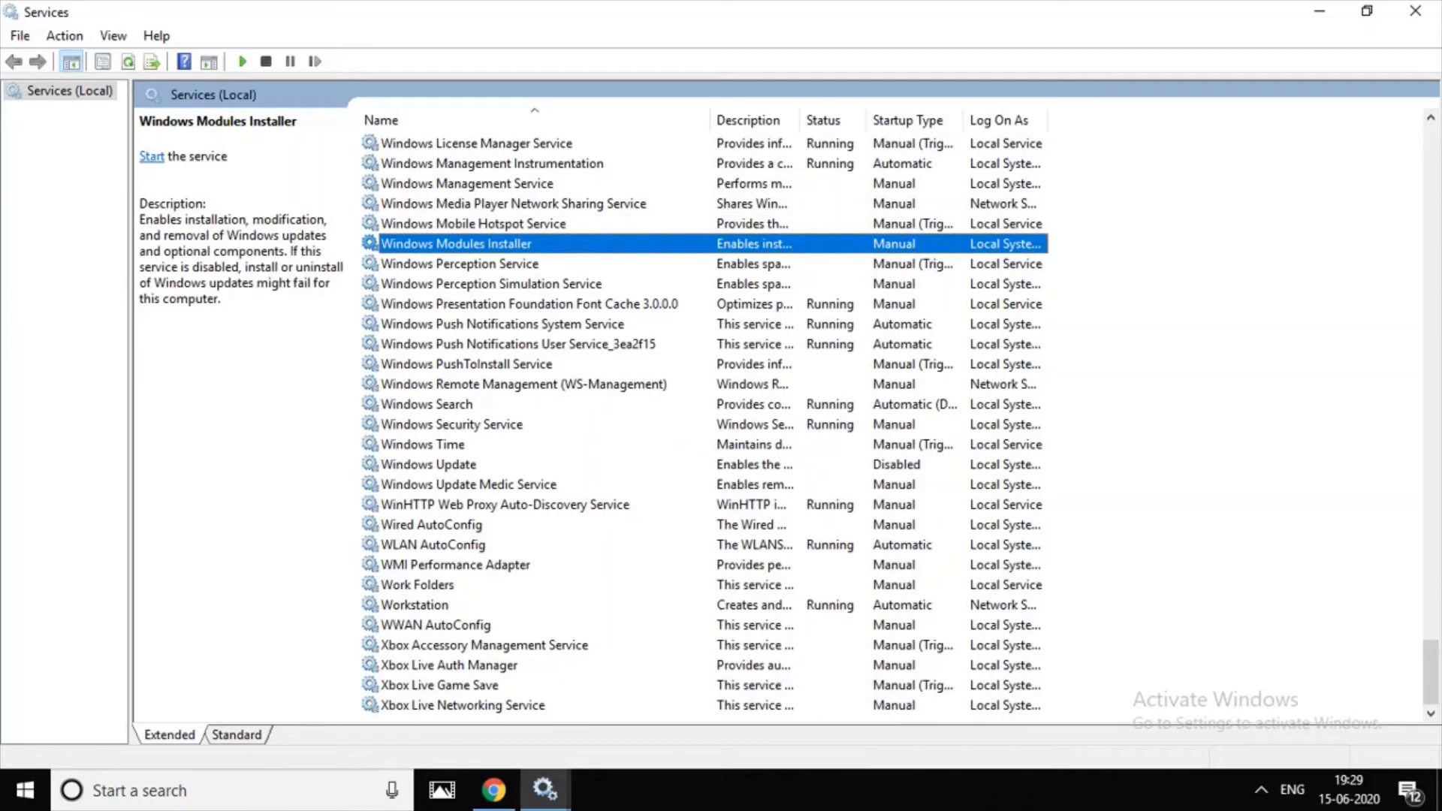
{"action": "left_click", "coordinate": [429, 464]}
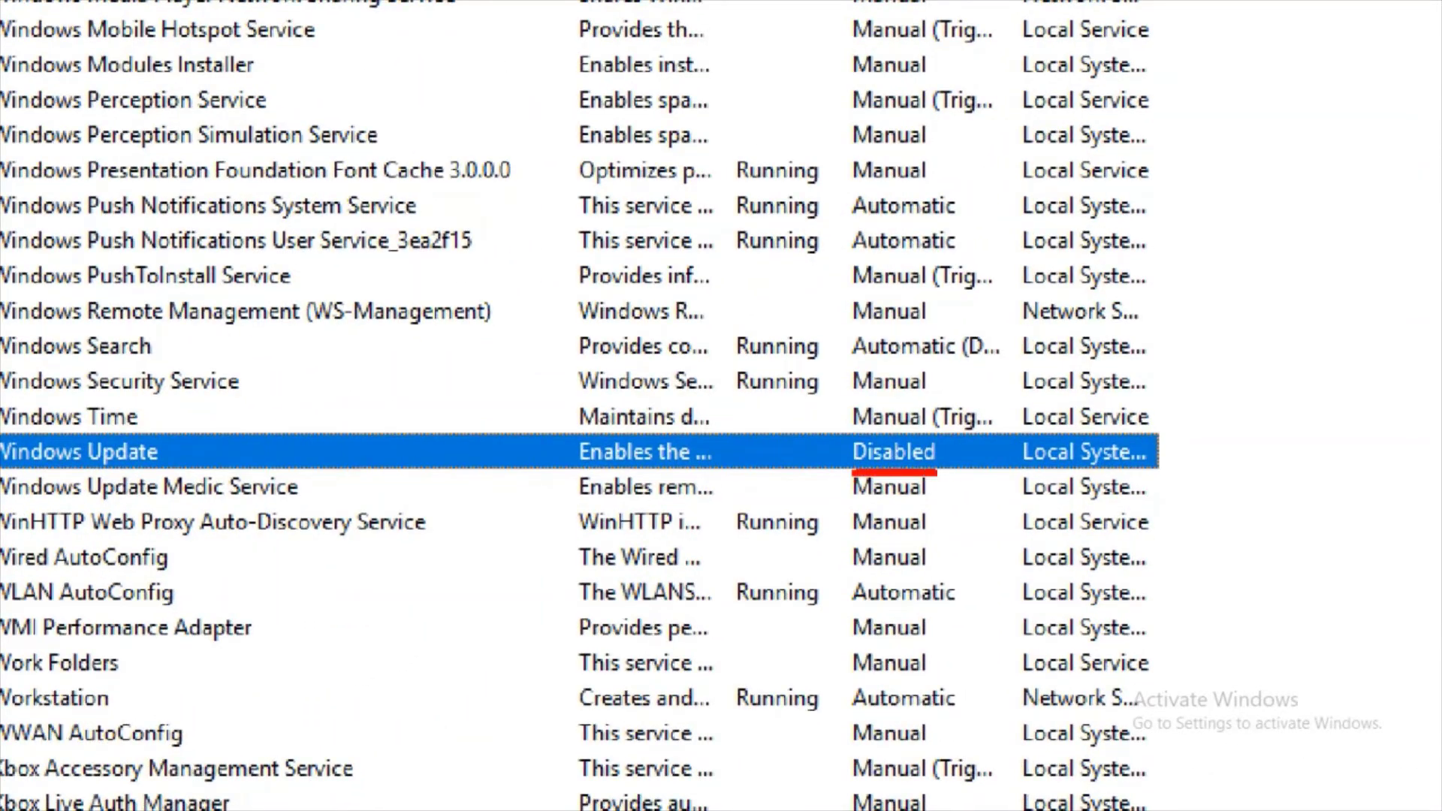
{"action": "left_click_drag", "start_coordinate": [935, 473], "coordinate": [959, 471]}
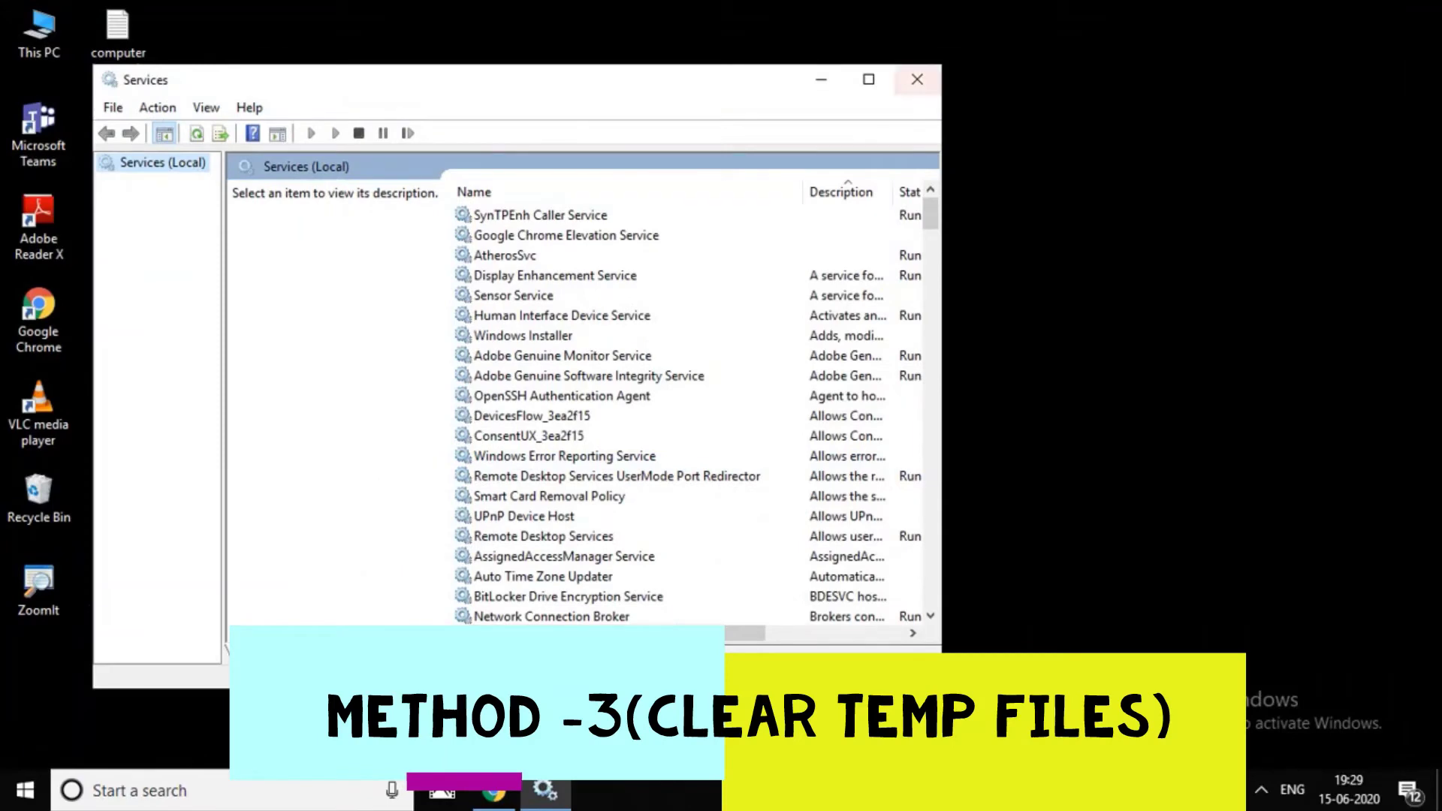
- Close the Services window and refresh the desktop
{"action": "left_click", "coordinate": [918, 81]}
{"action": "right_click", "coordinate": [524, 155]}
{"action": "left_click", "coordinate": [562, 220]}
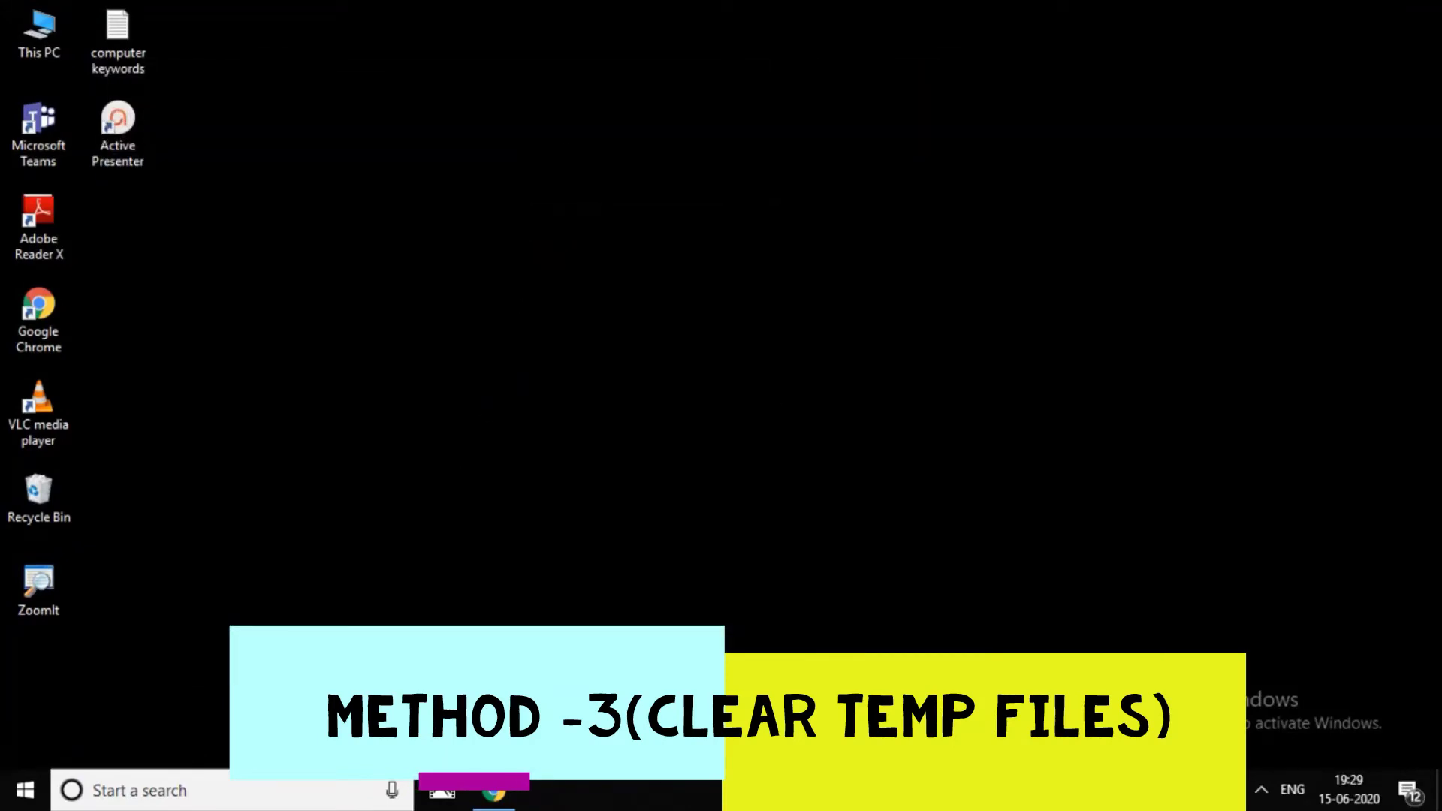
{"action": "left_click", "coordinate": [225, 790]}
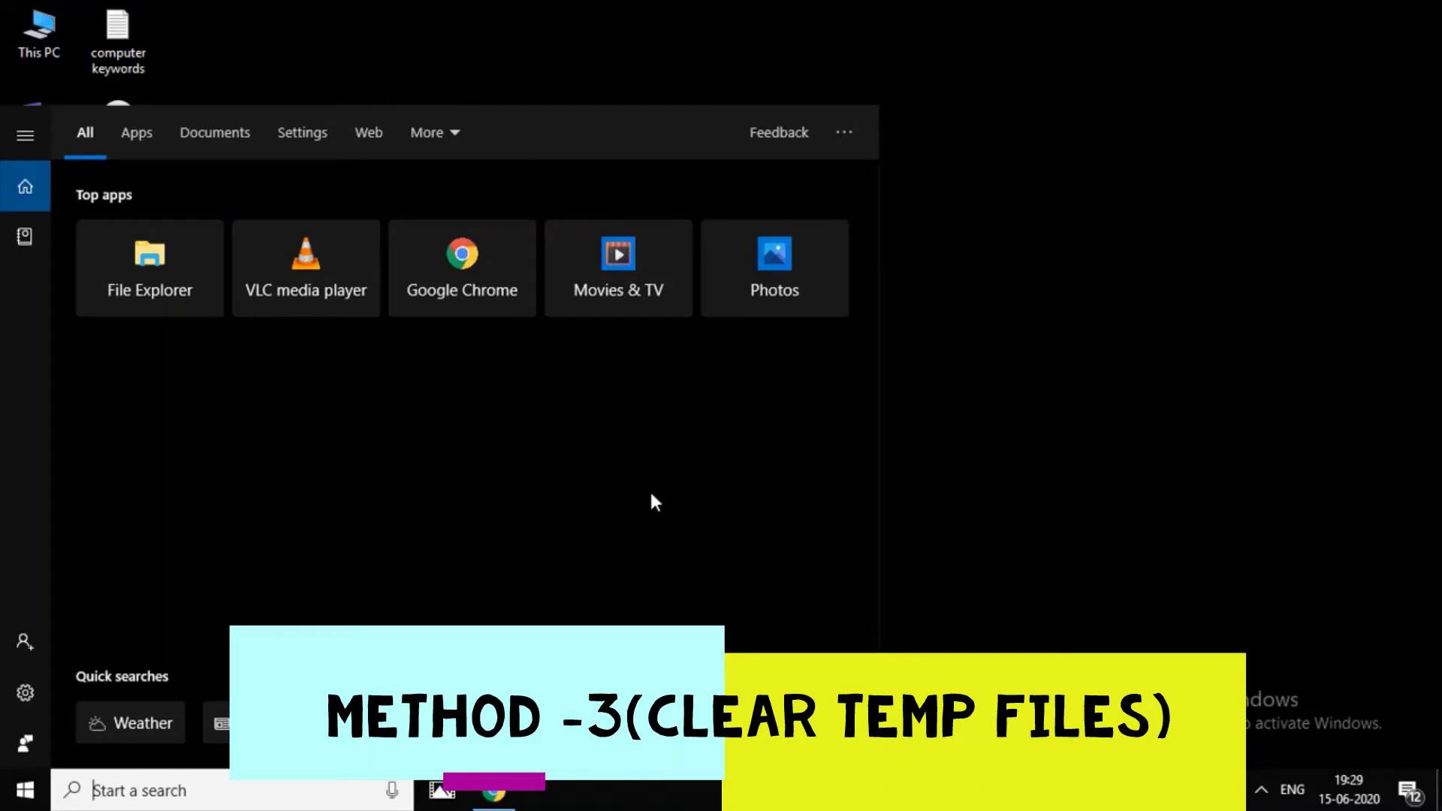
{"action": "left_click", "coordinate": [1298, 415]}
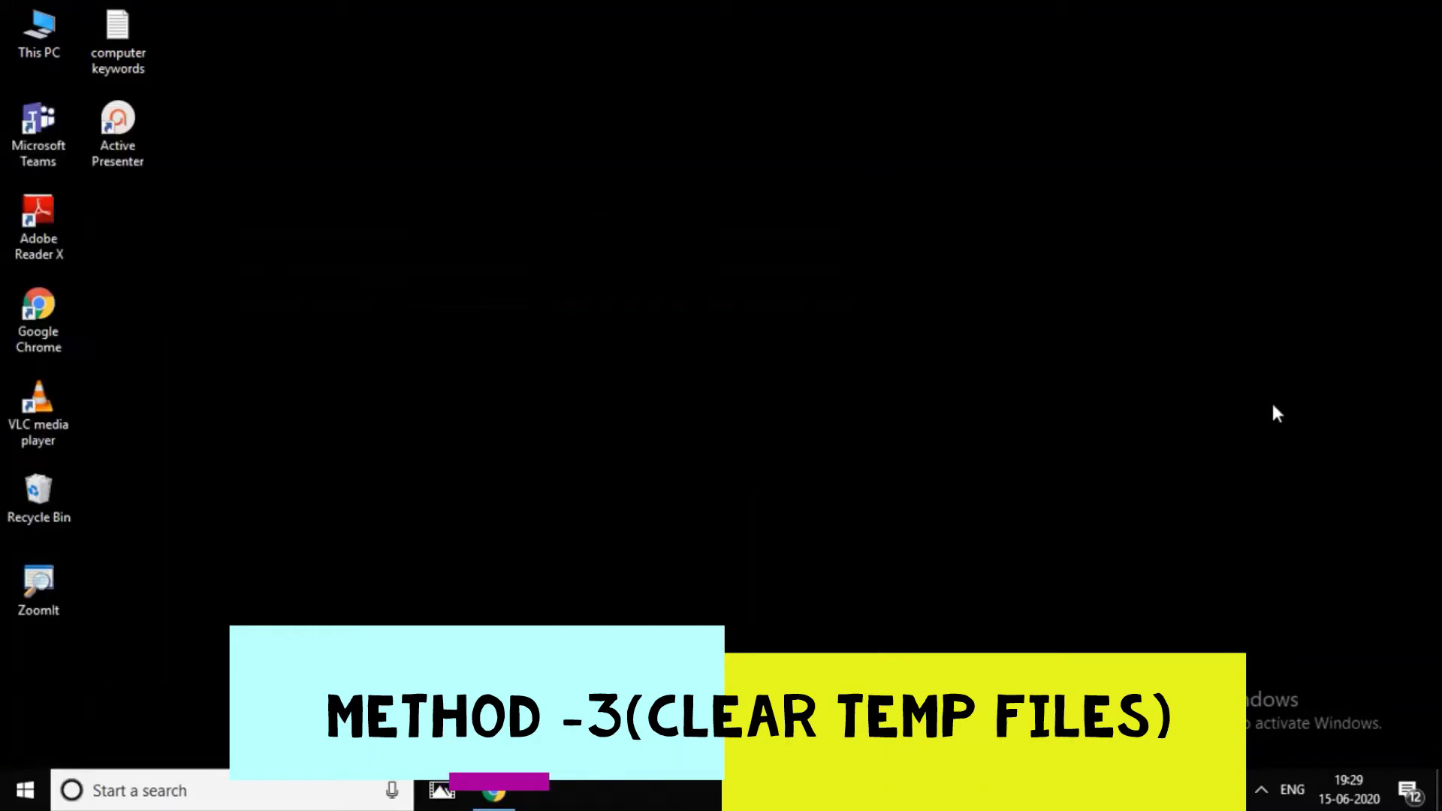
- Open the user's Temp folder by running %temp% from the Run dialog
{"action": "key", "text": "super+r"}
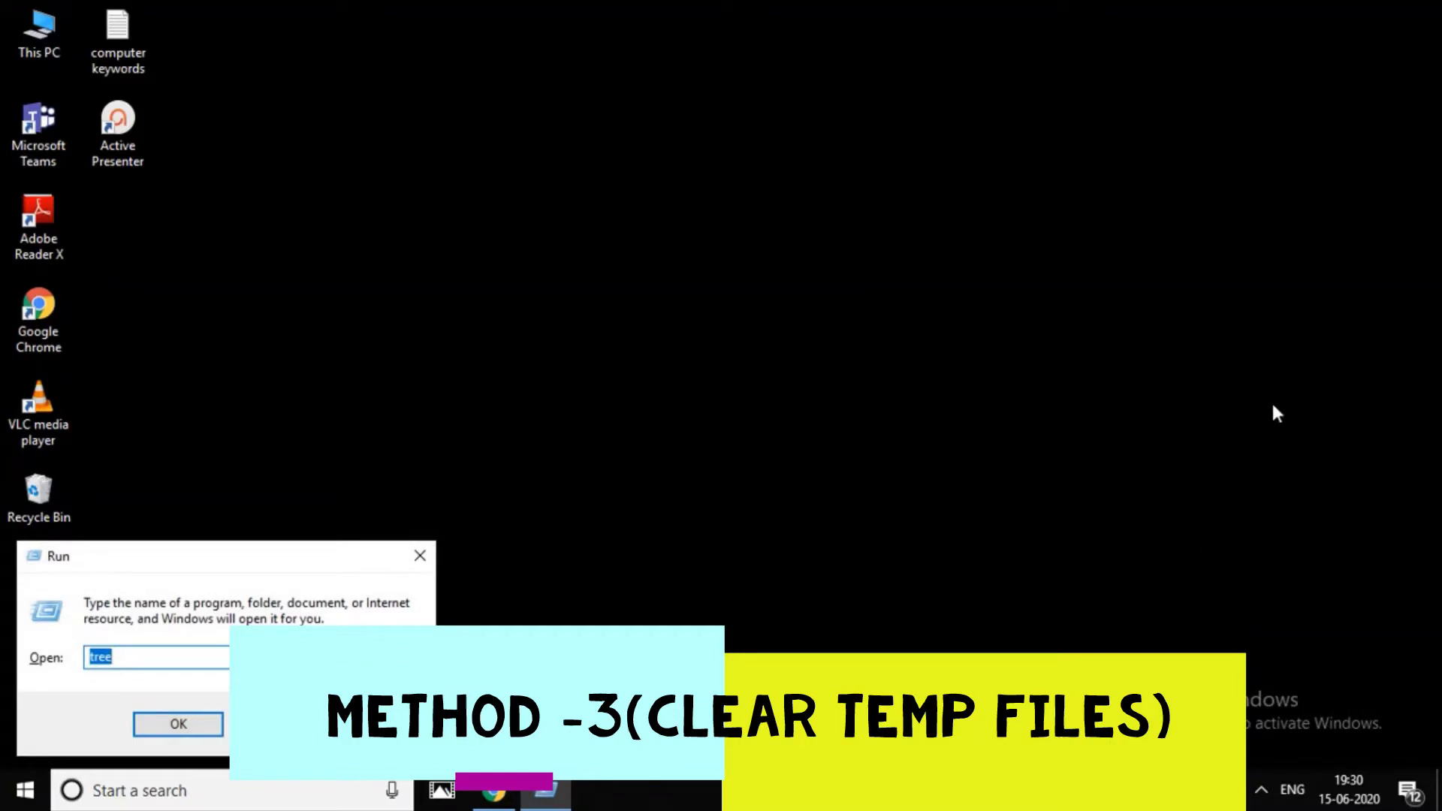
{"action": "key", "text": "BackSpace"}
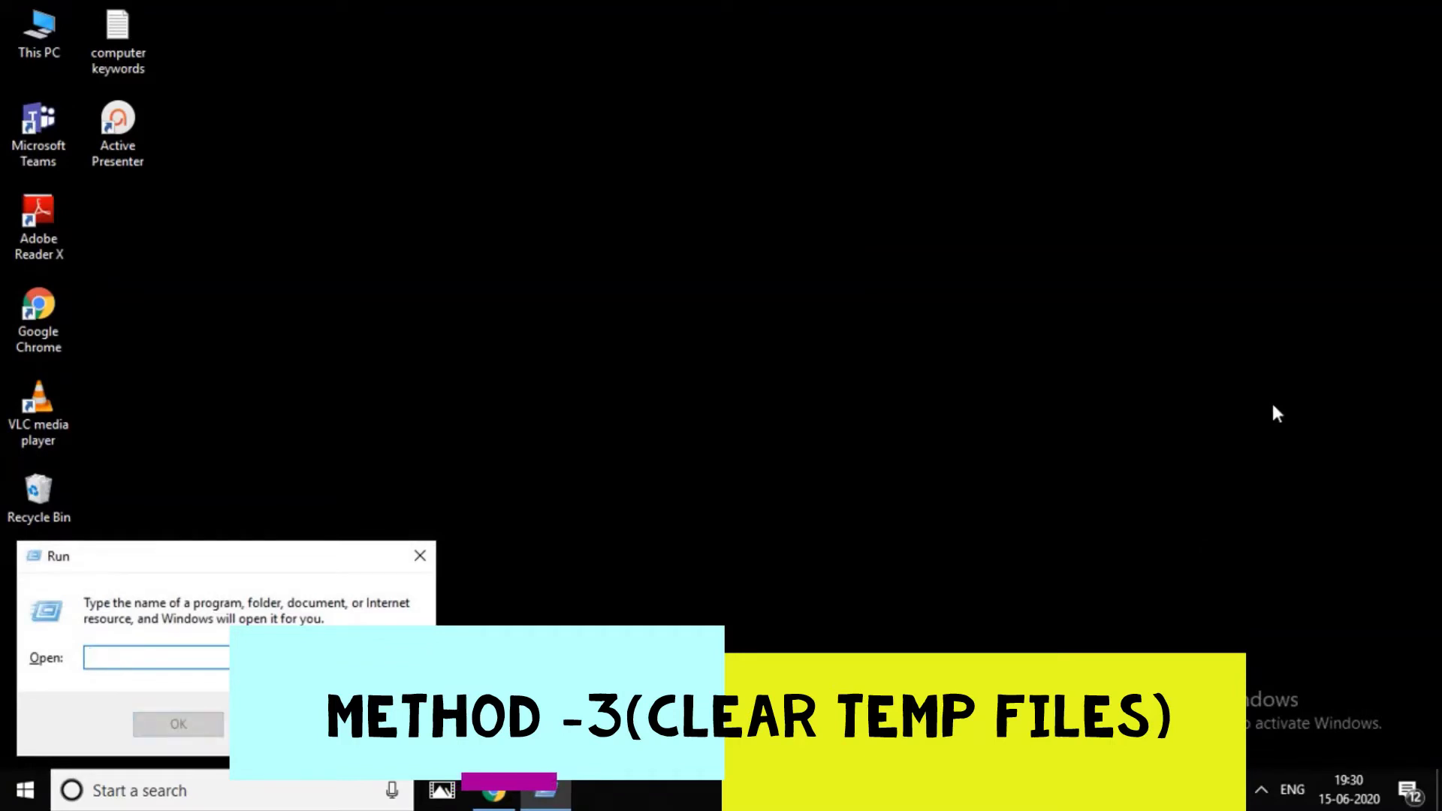
{"action": "type", "text": "%tem"}
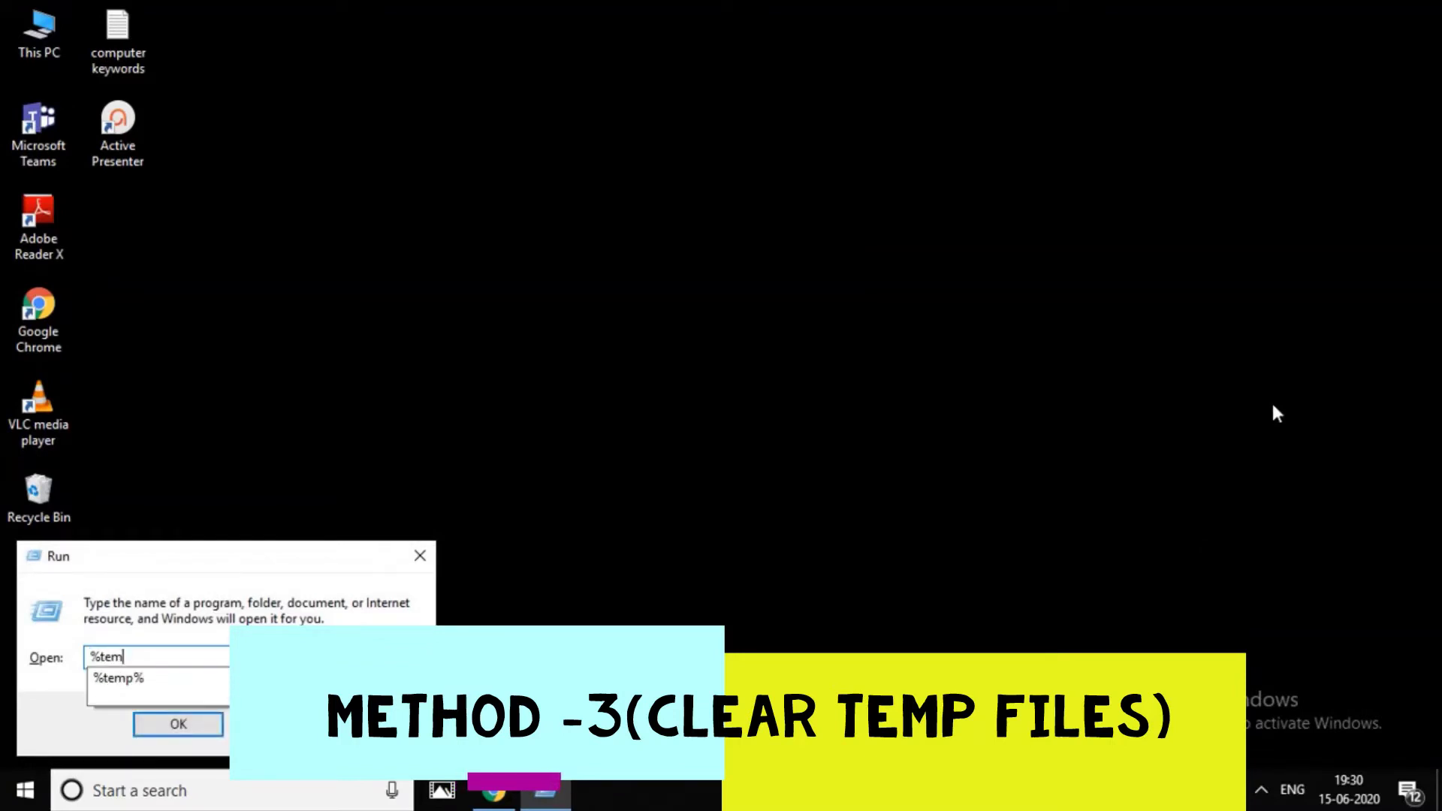
{"action": "type", "text": "p%"}
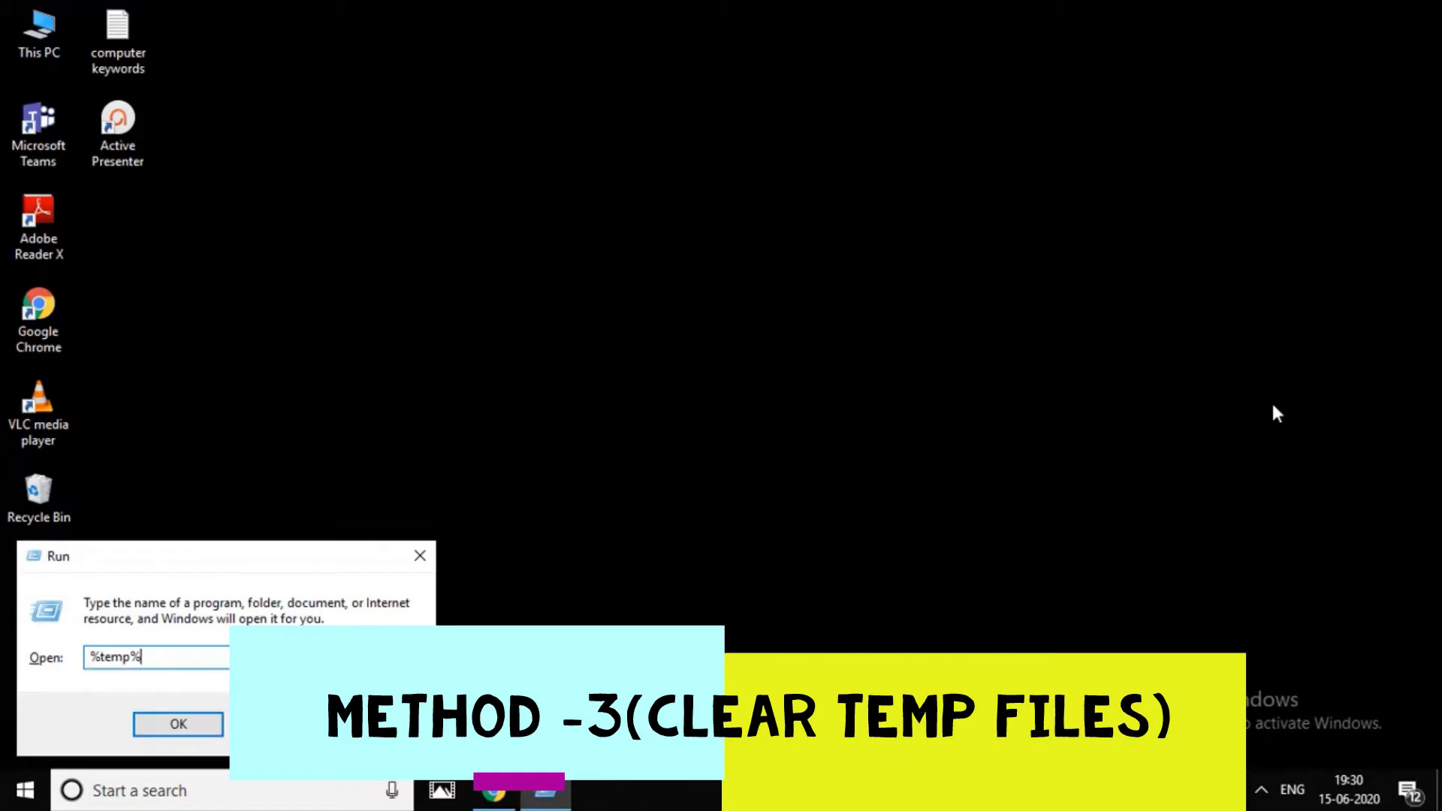
{"action": "key", "text": "Return"}
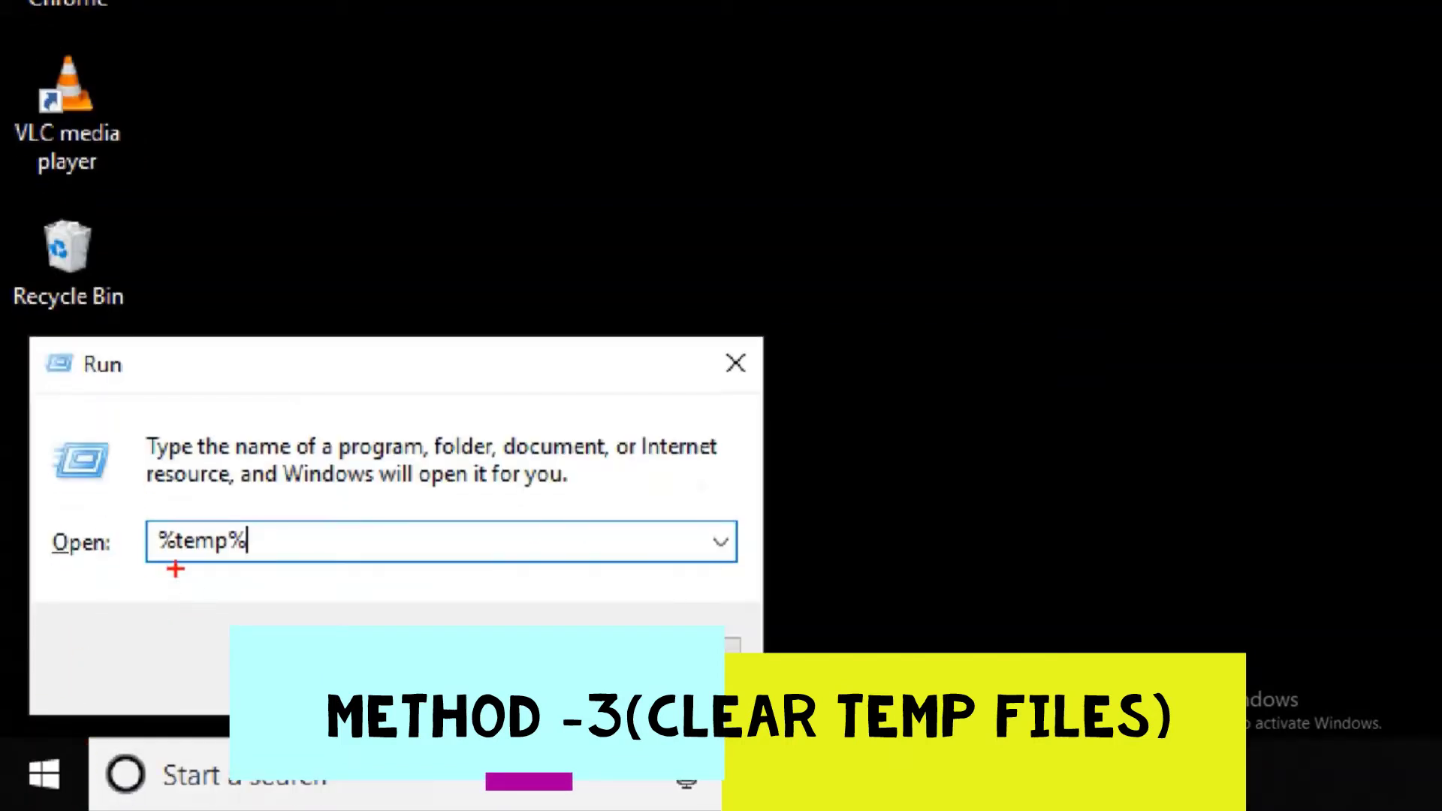
{"action": "left_click_drag", "start_coordinate": [158, 570], "coordinate": [314, 575]}
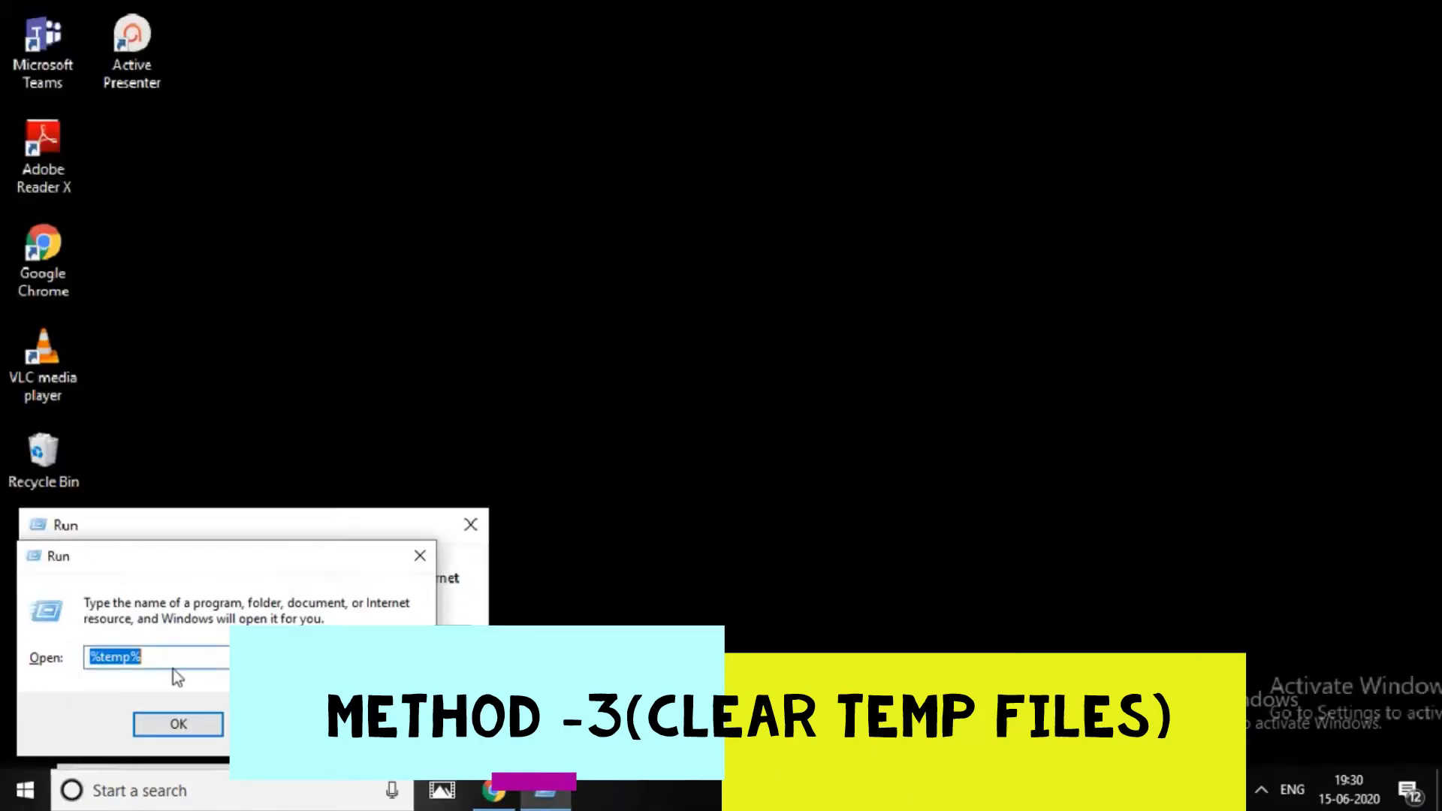
{"action": "left_click", "coordinate": [184, 726]}
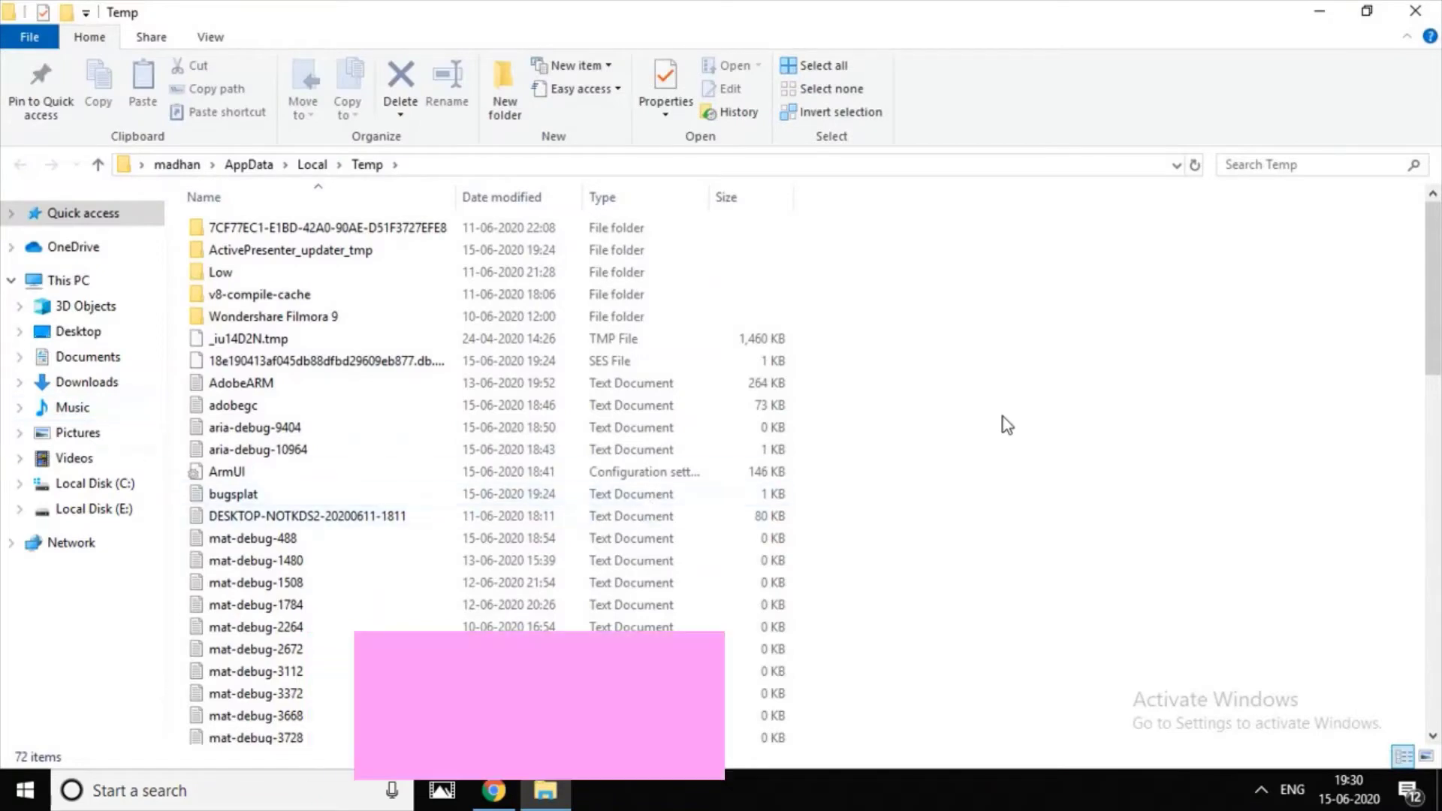
- Delete all items in the Temp folder, cancelling the deletion of files that are in use
{"action": "key", "text": "ctrl+a"}
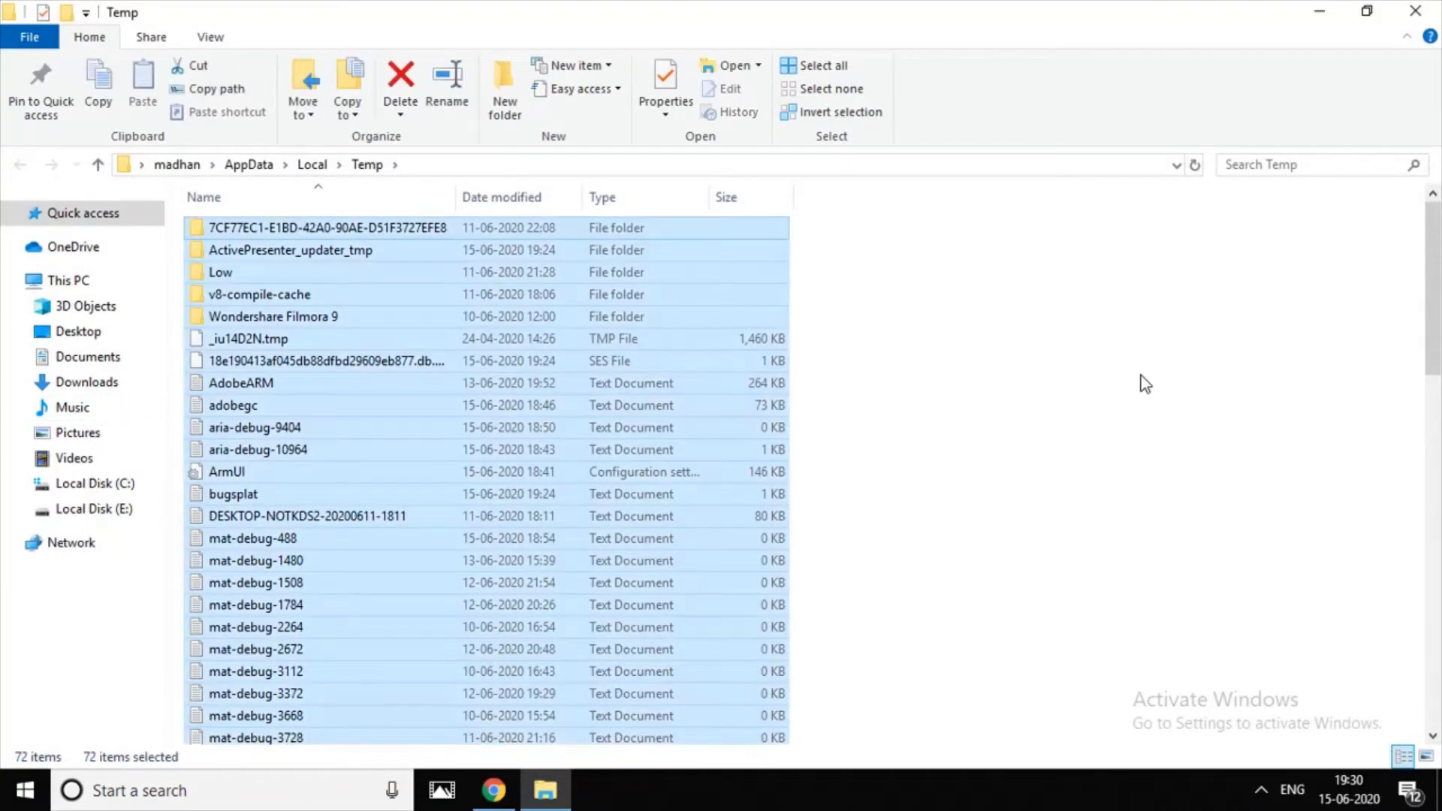
{"action": "right_click", "coordinate": [492, 300]}
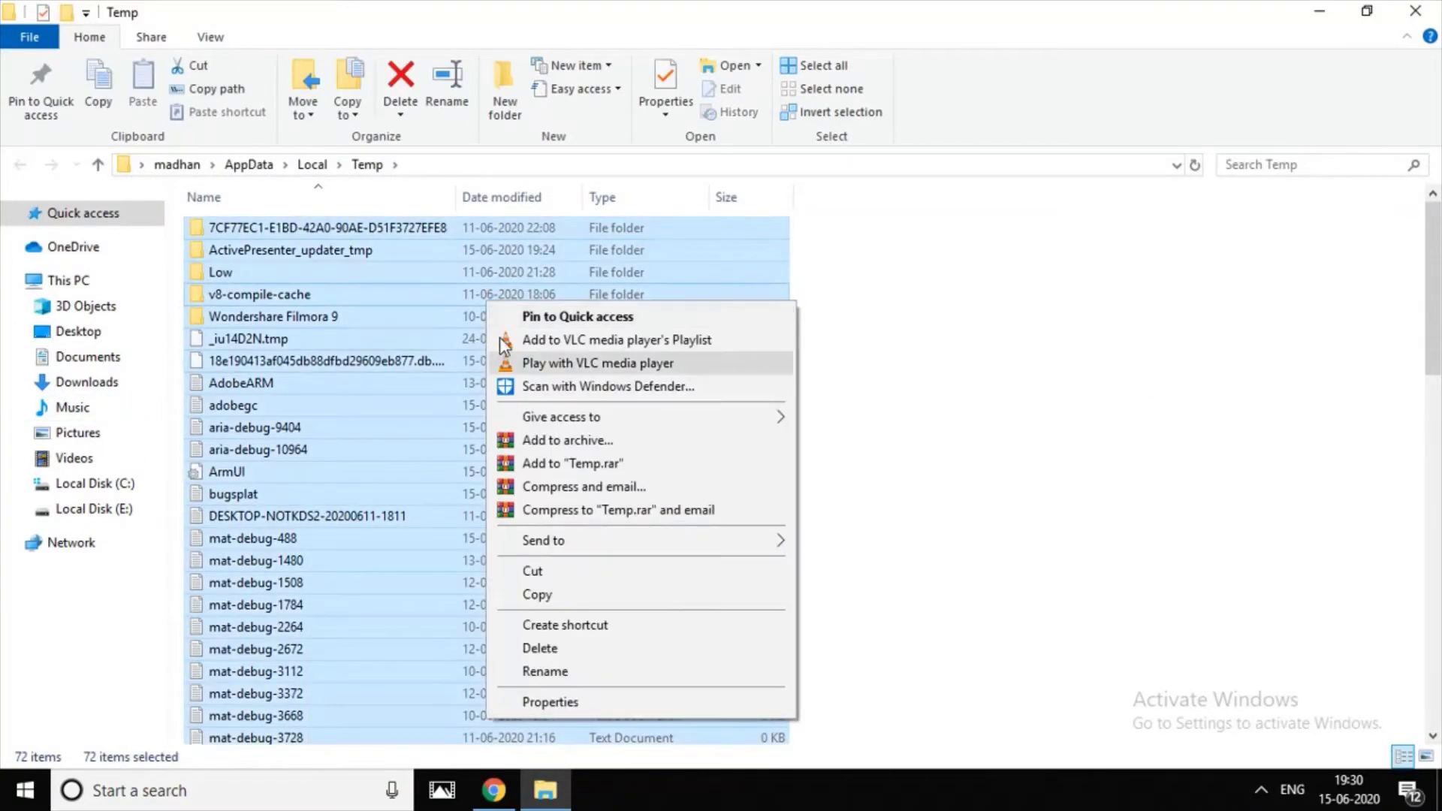
{"action": "left_click", "coordinate": [541, 649]}
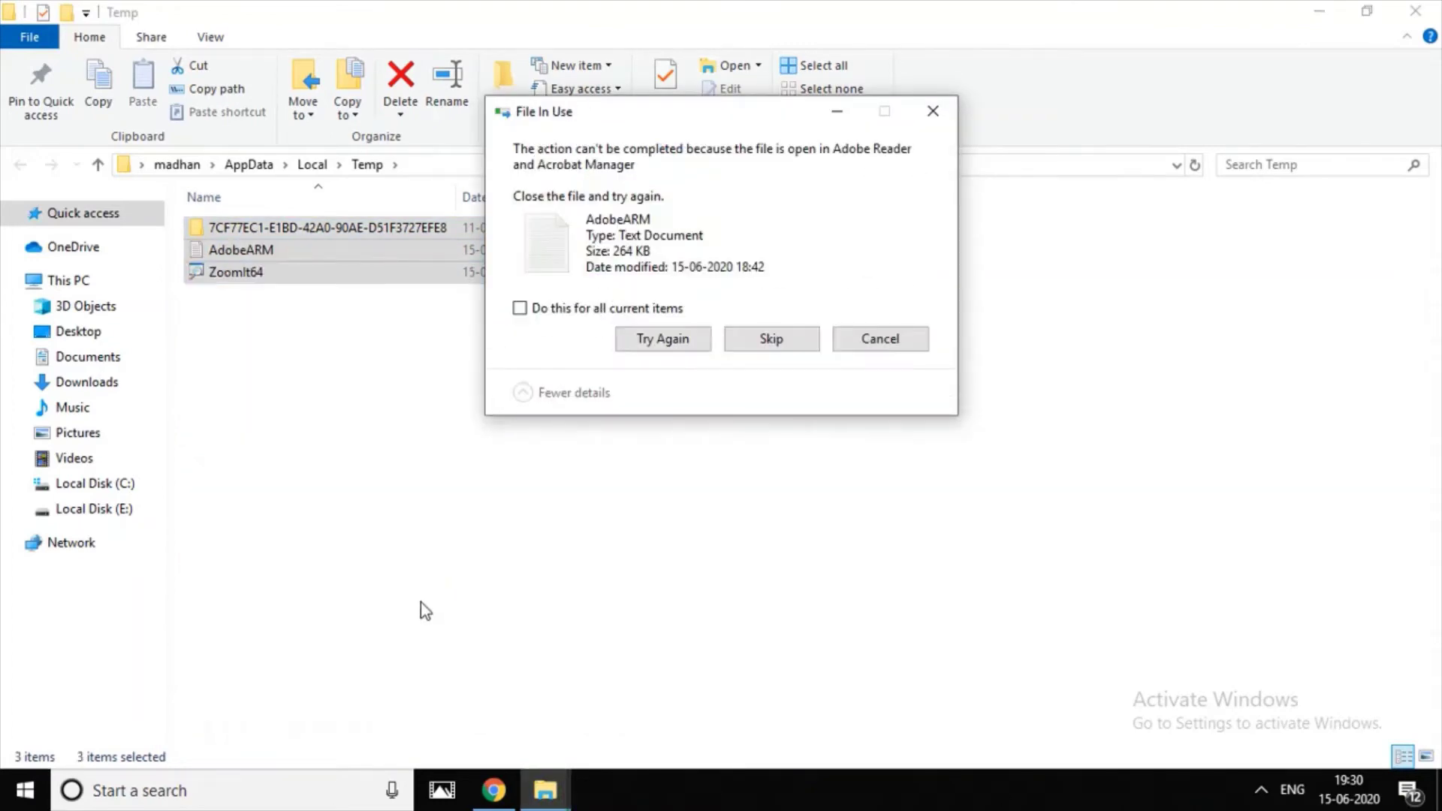
{"action": "left_click", "coordinate": [875, 347]}
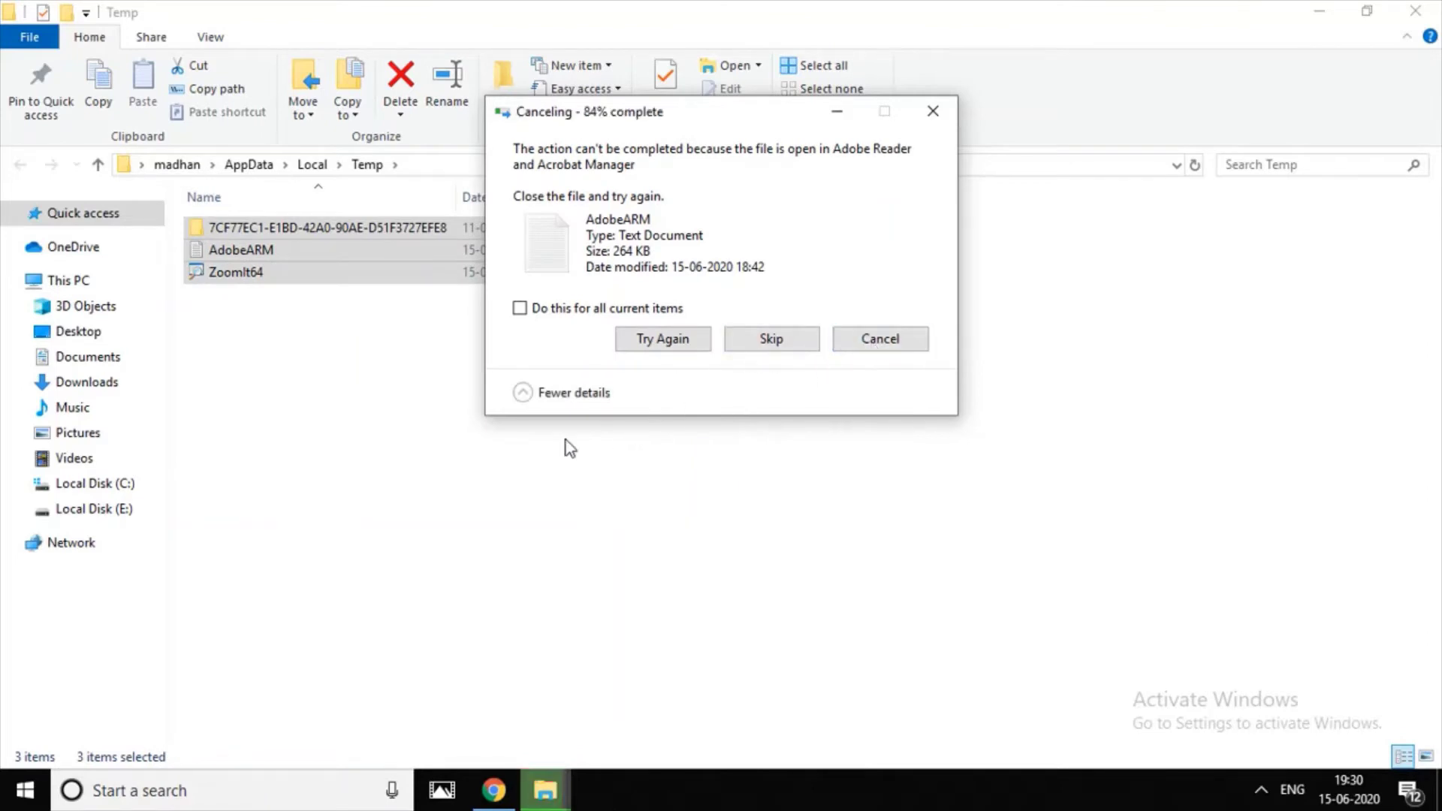
{"action": "left_click", "coordinate": [487, 469]}
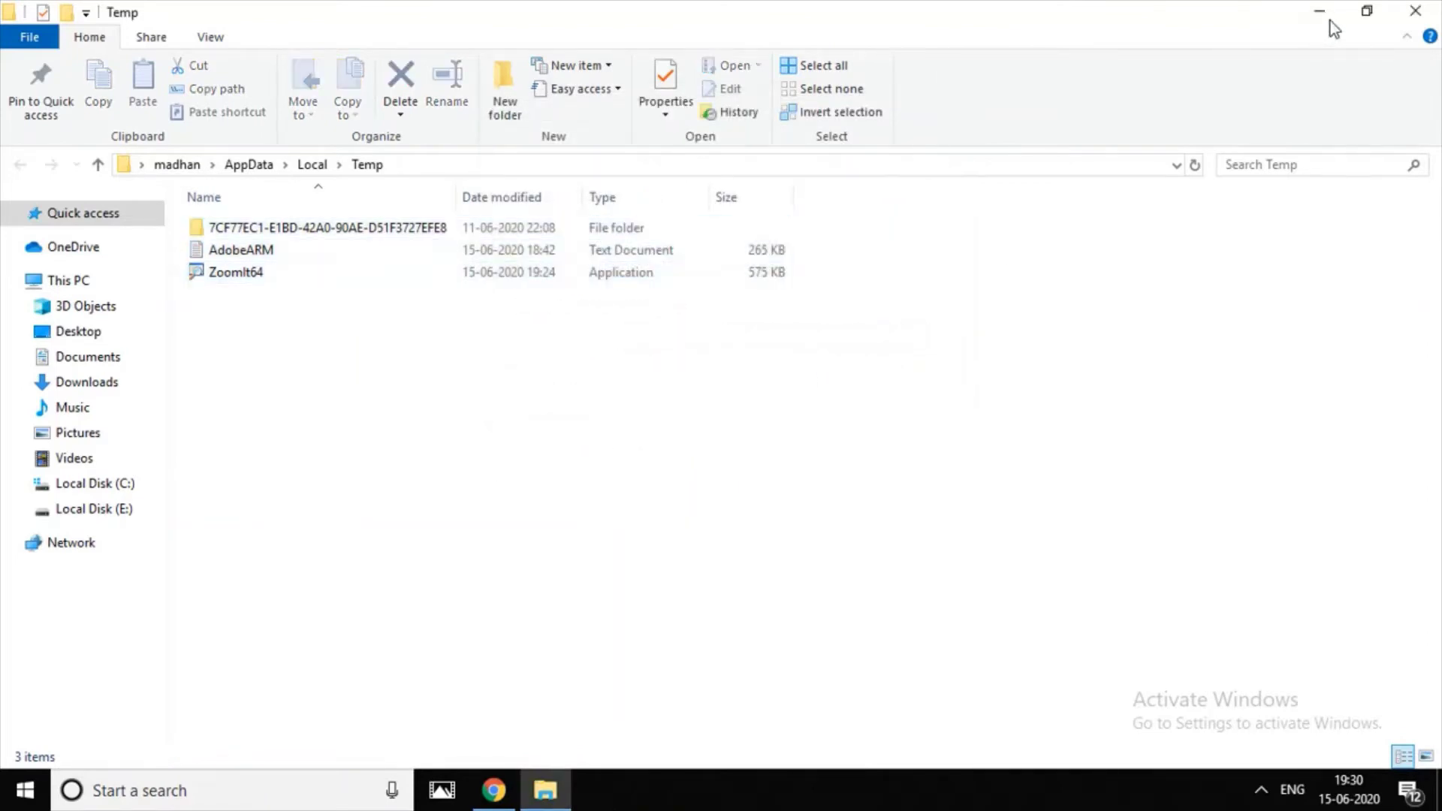
- Close the Temp folder window and refresh the desktop
{"action": "left_click", "coordinate": [1422, 17]}
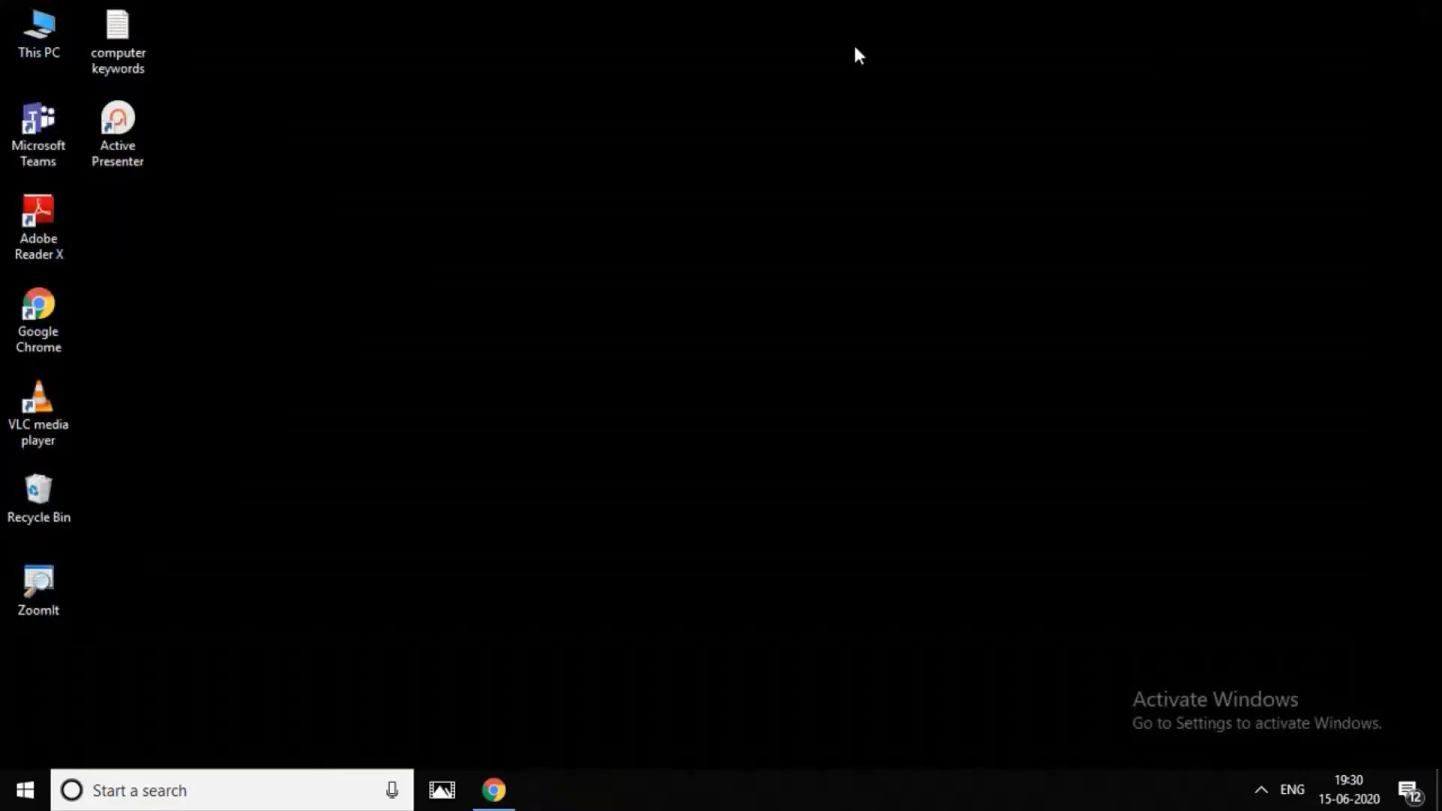
{"action": "right_click", "coordinate": [854, 43]}
{"action": "left_click", "coordinate": [910, 110]}
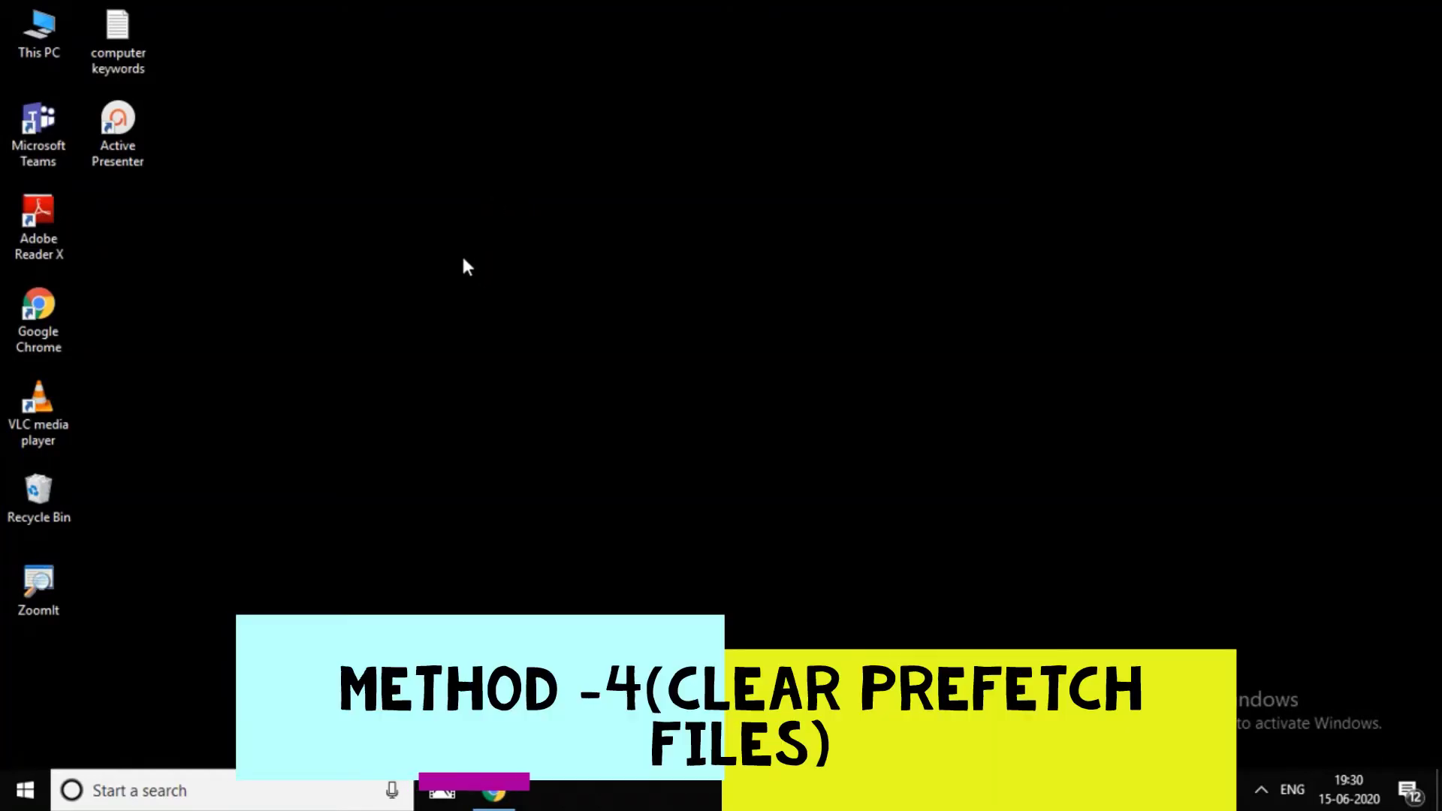
- Open the Windows Prefetch folder by running prefetch from the Run dialog and grant permanent access to it
{"action": "key", "text": "super+r"}
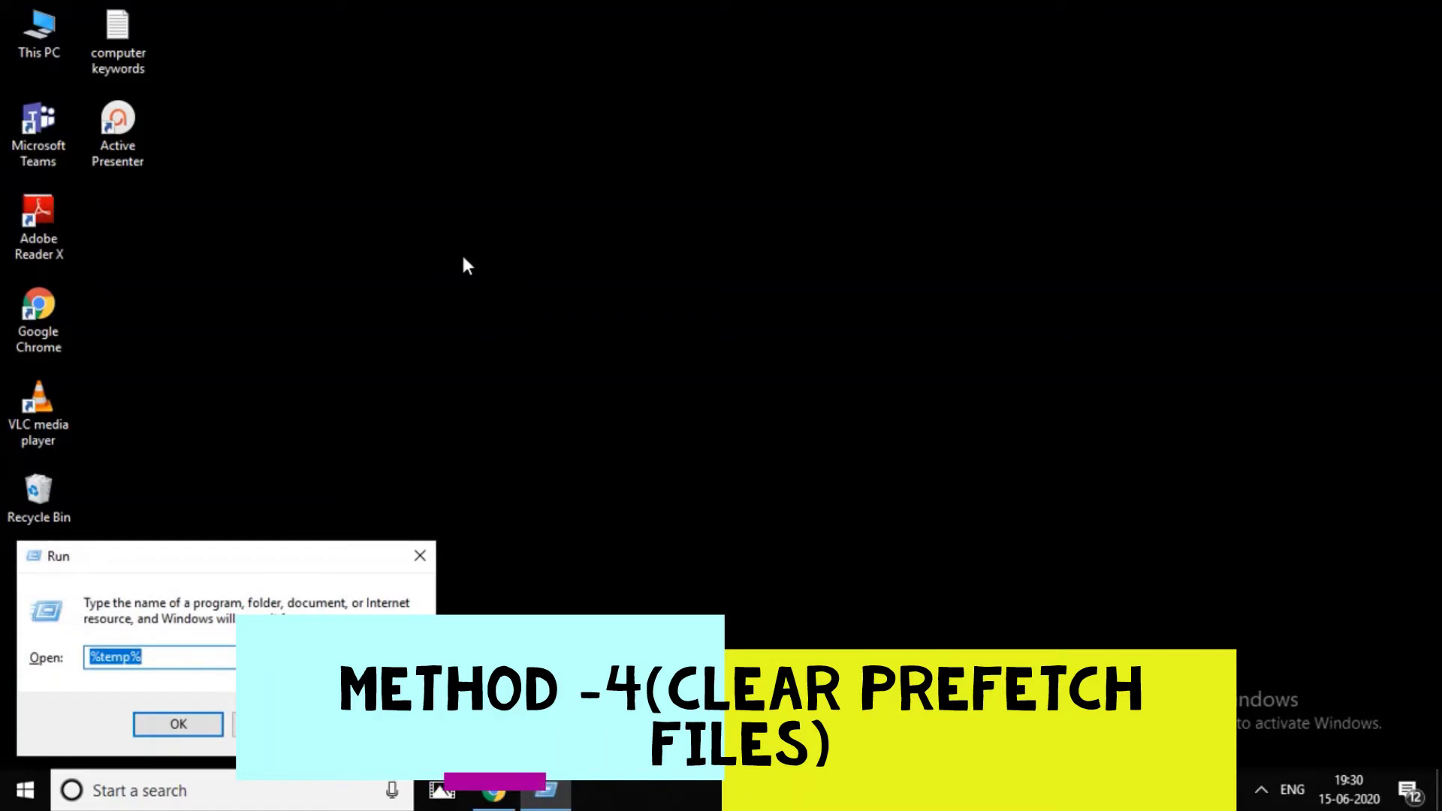
{"action": "key", "text": "BackSpace"}
{"action": "type", "text": "pre"}
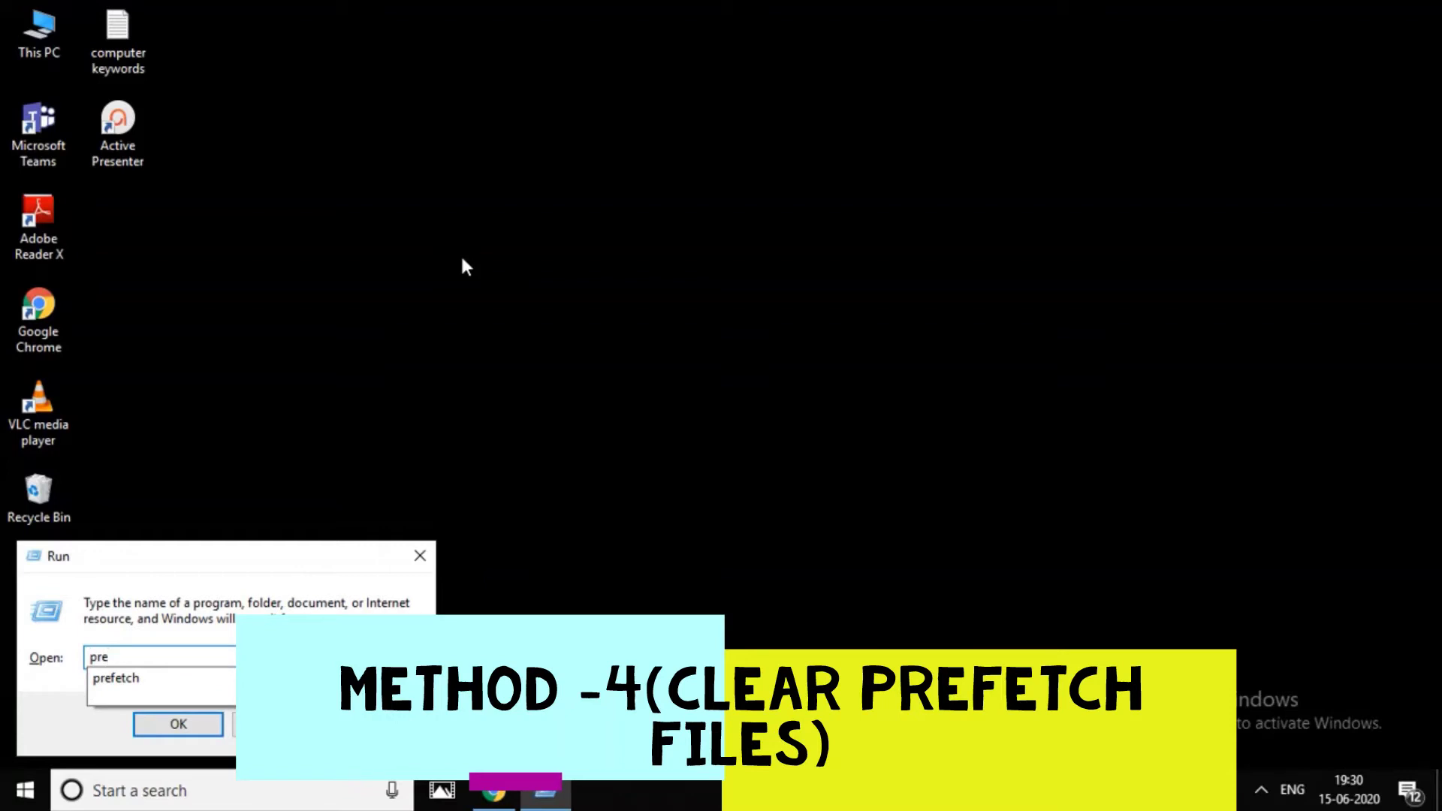
{"action": "type", "text": "fetch"}
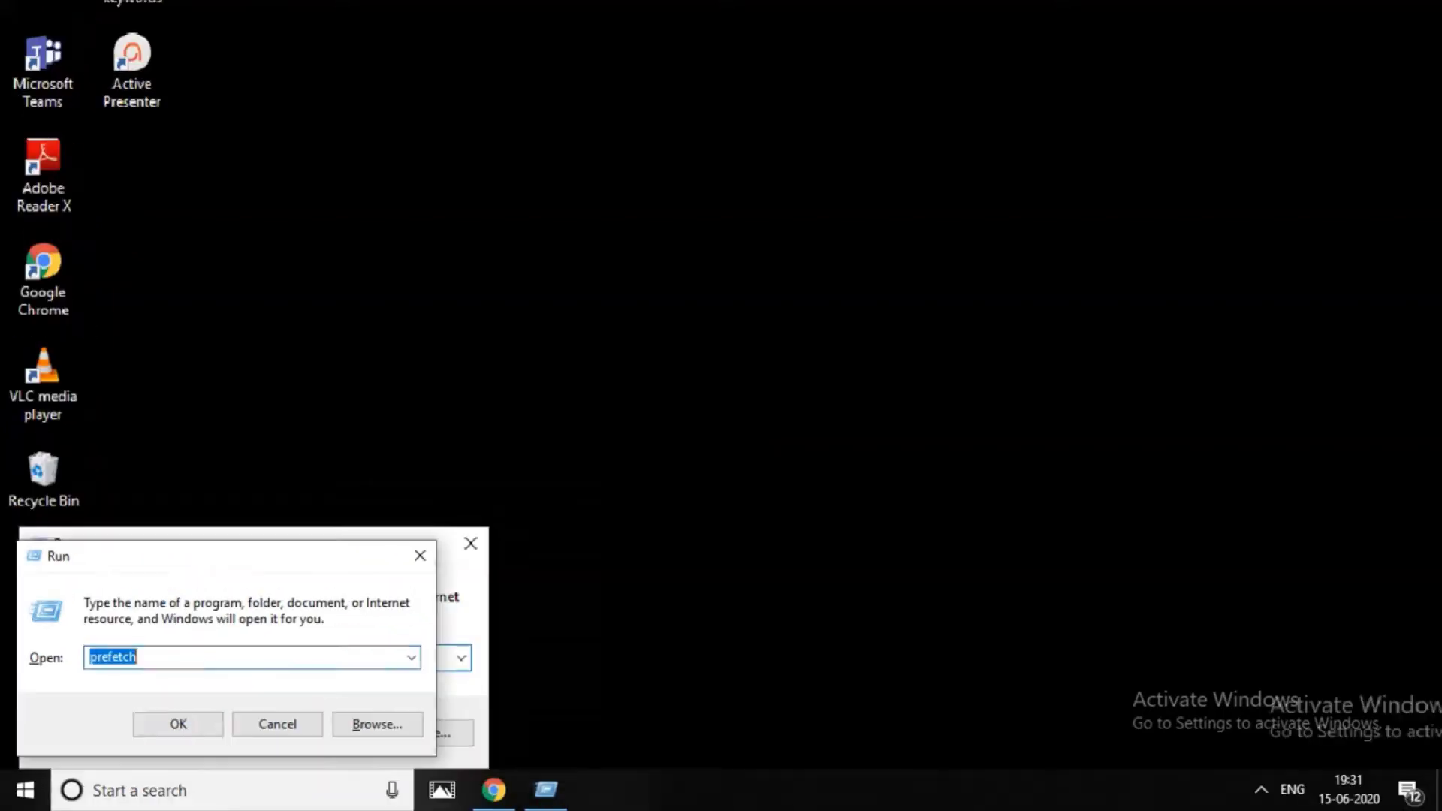
{"action": "left_click", "coordinate": [181, 724]}
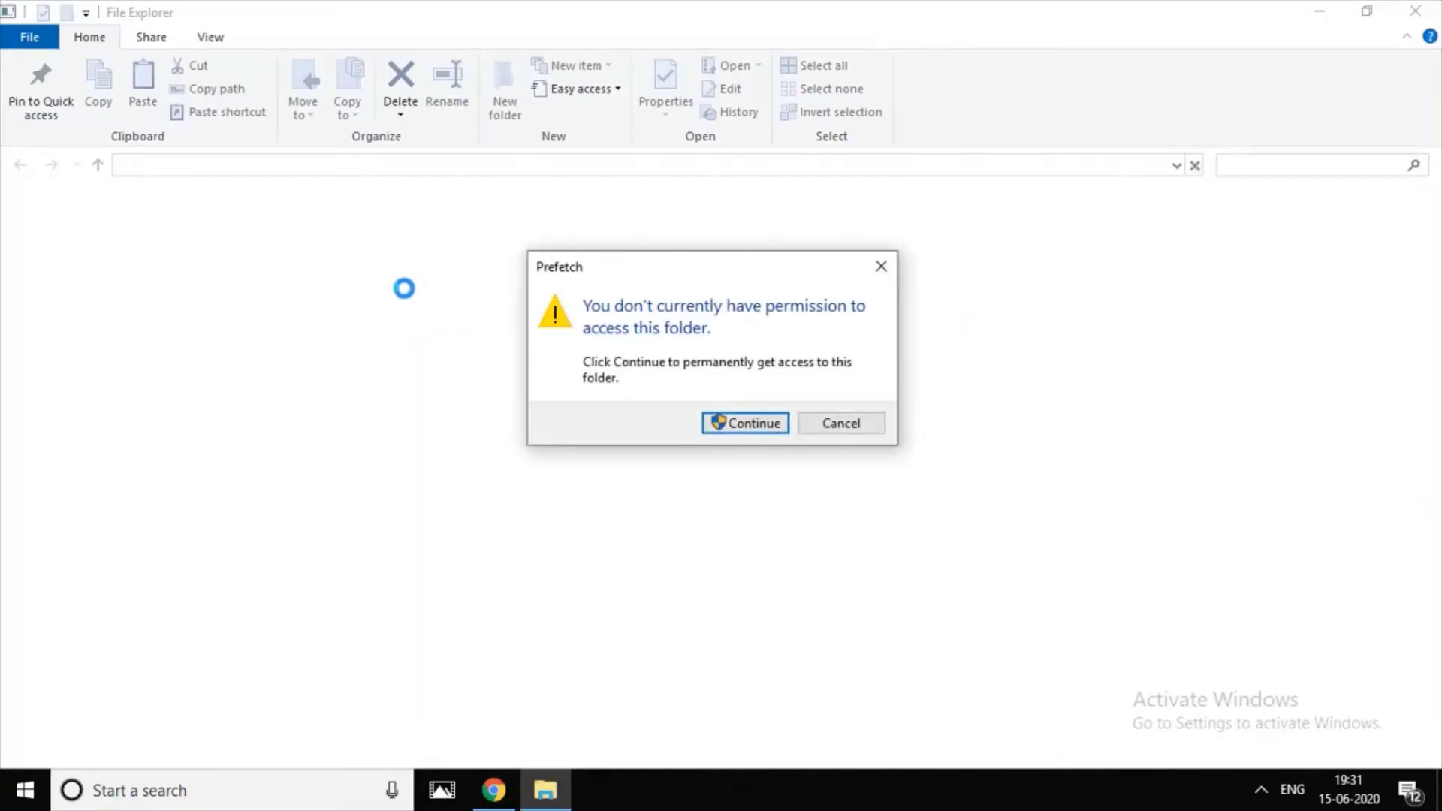
{"action": "left_click", "coordinate": [741, 426]}
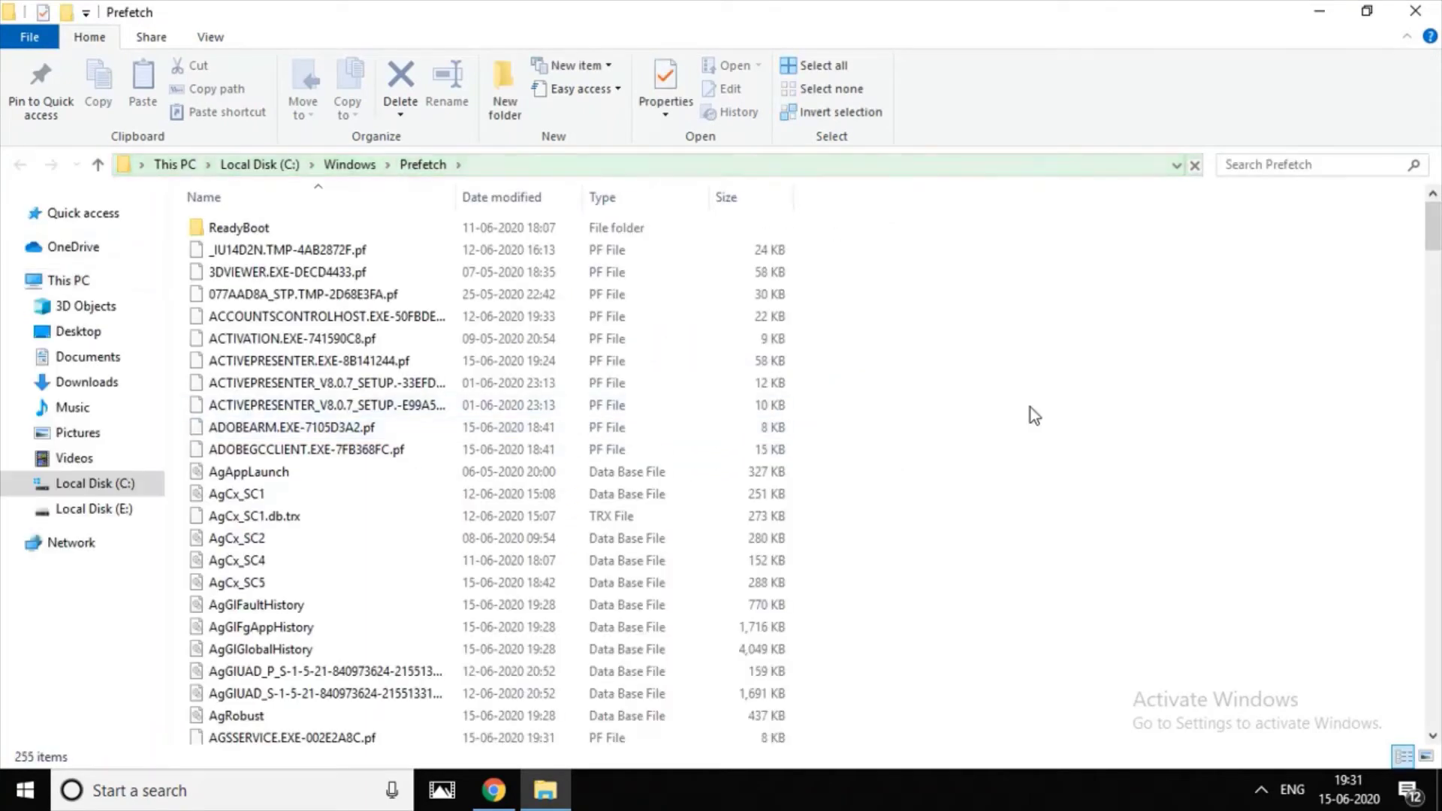
- Delete all items in the Prefetch folder, cancelling the deletion of files that are in use
{"action": "key", "text": "ctrl+a"}
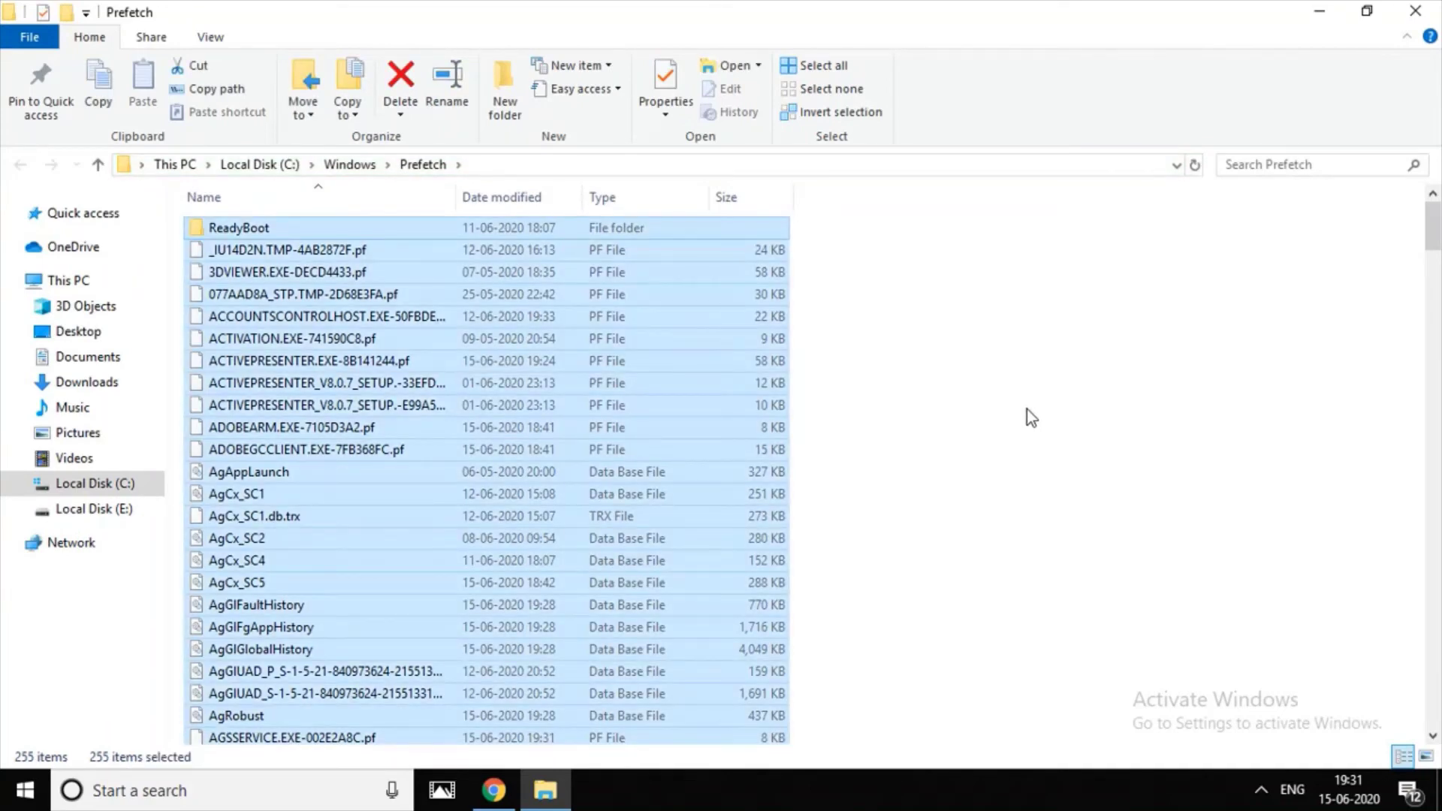
{"action": "key", "text": "Delete"}
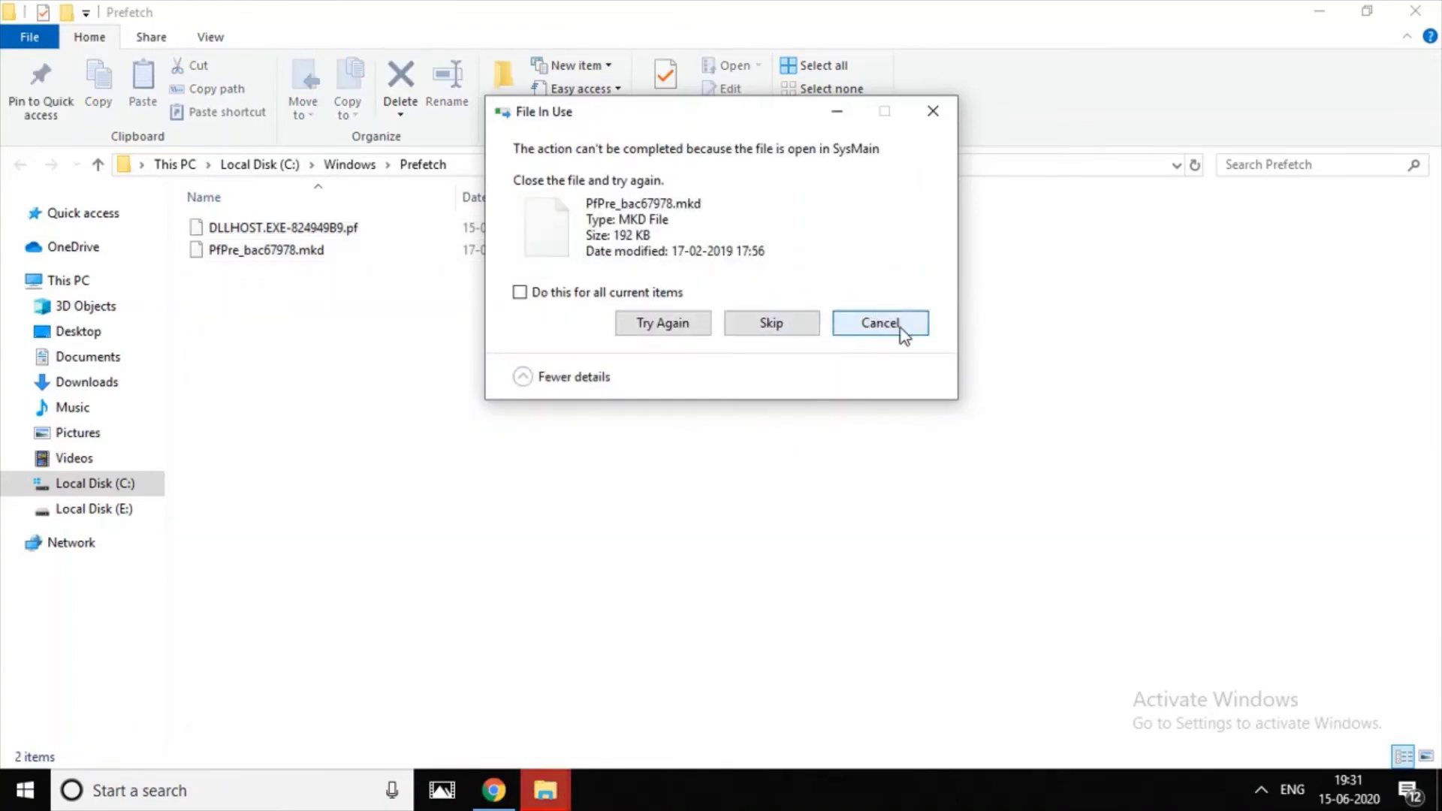
{"action": "left_click", "coordinate": [902, 329]}
- Close the Prefetch folder window and refresh the desktop
{"action": "left_click", "coordinate": [1414, 12]}
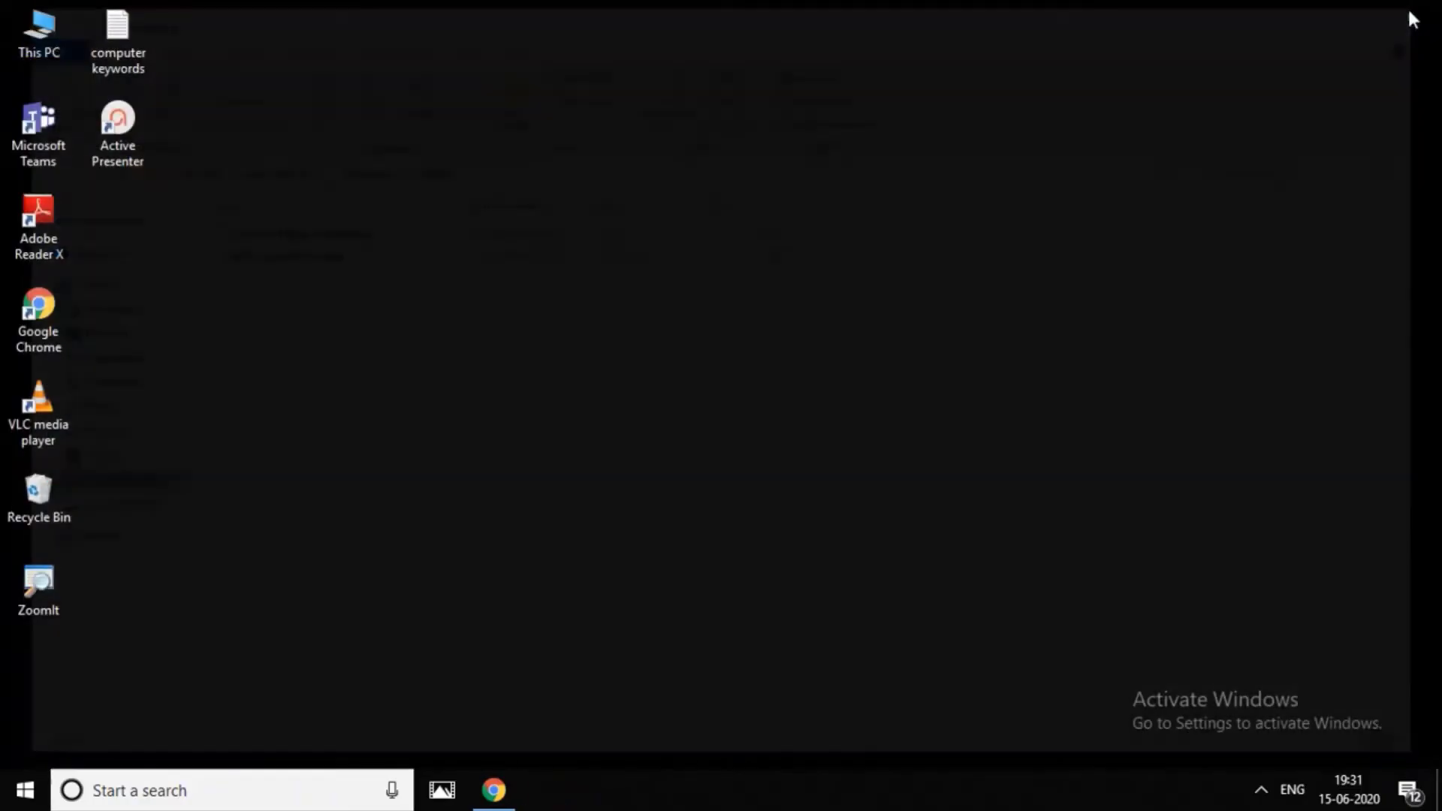
{"action": "right_click", "coordinate": [404, 228]}
{"action": "left_click", "coordinate": [491, 295]}
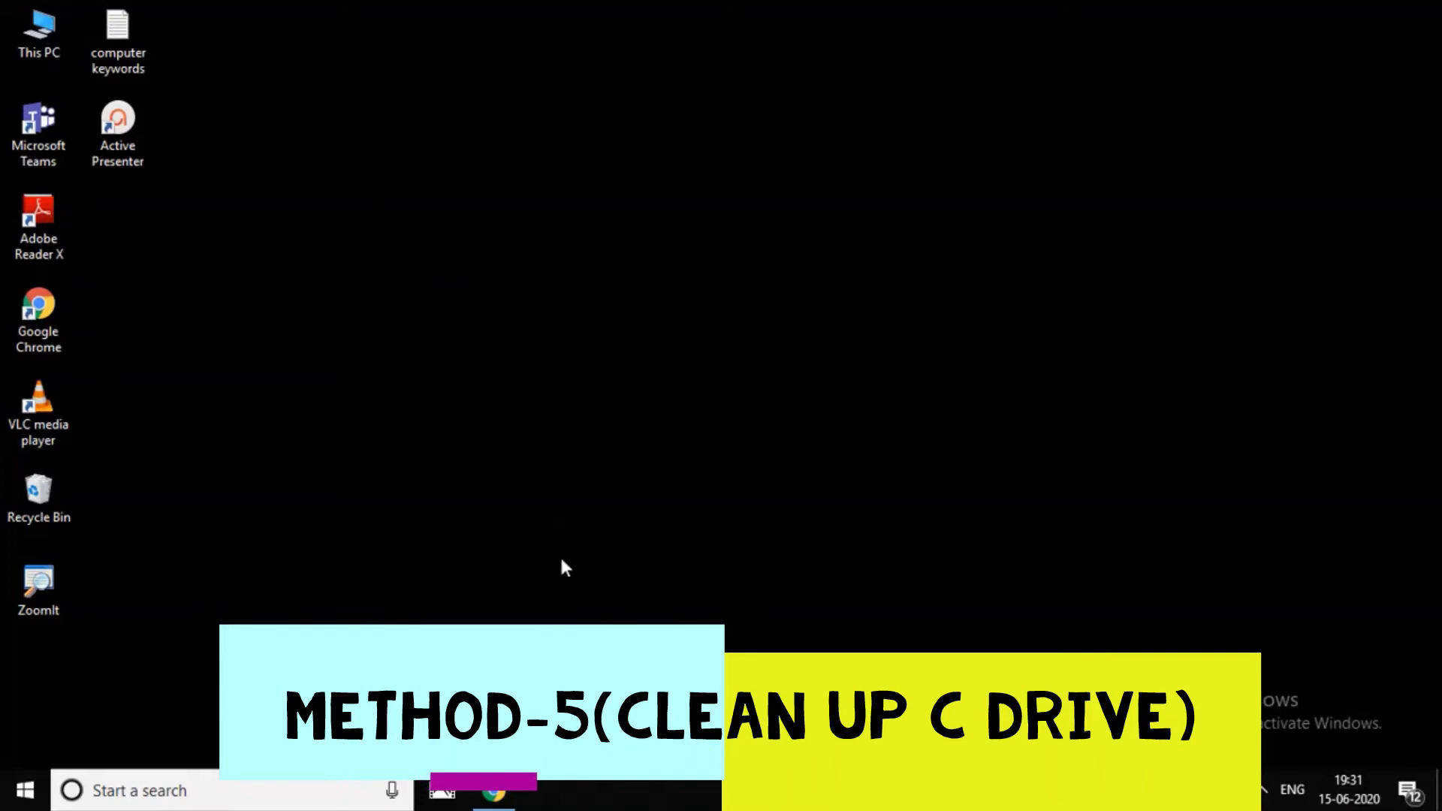
- Open This PC from the desktop to show the computer's drives
{"action": "left_click", "coordinate": [42, 39]}
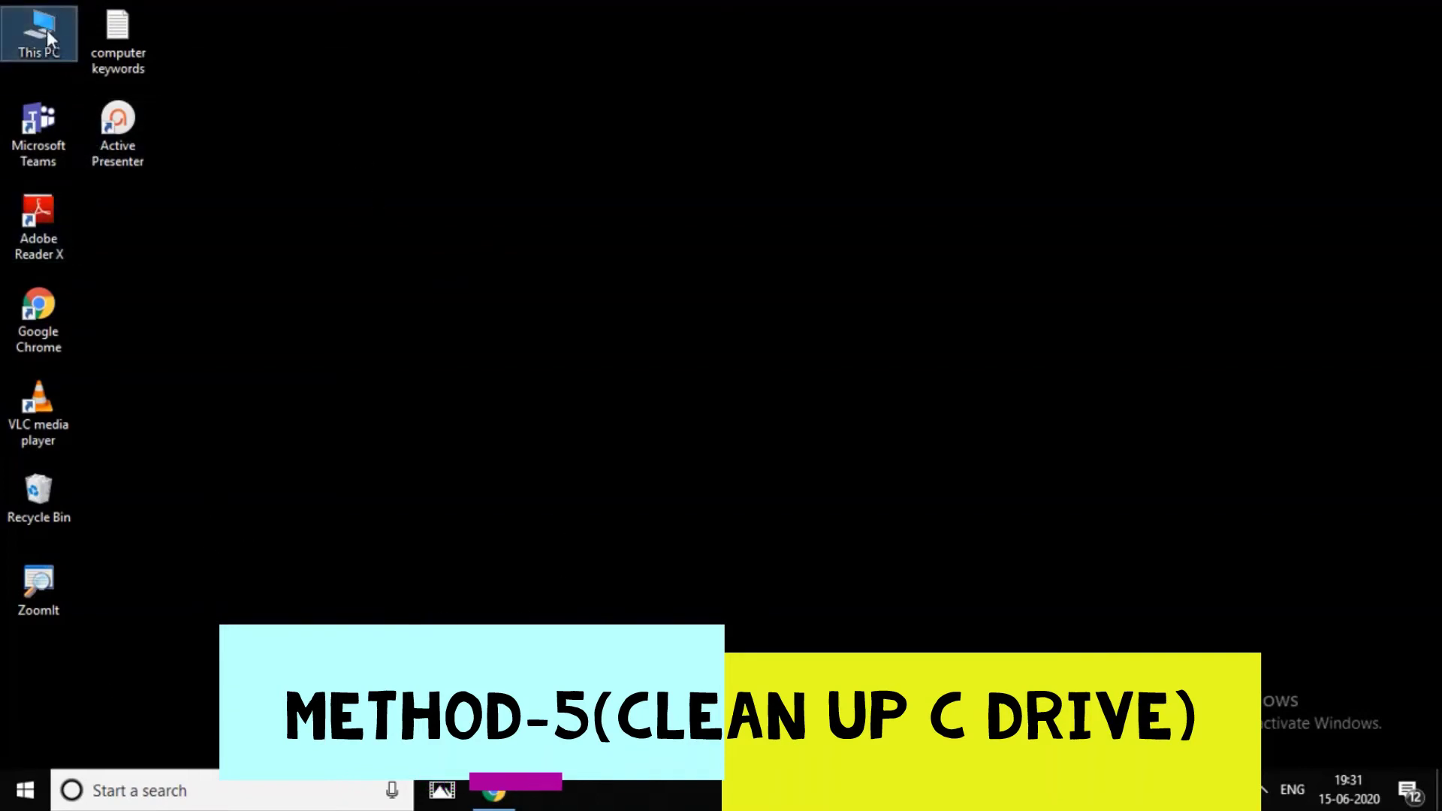
{"action": "left_click", "coordinate": [46, 79]}
{"action": "double_click", "coordinate": [44, 67]}
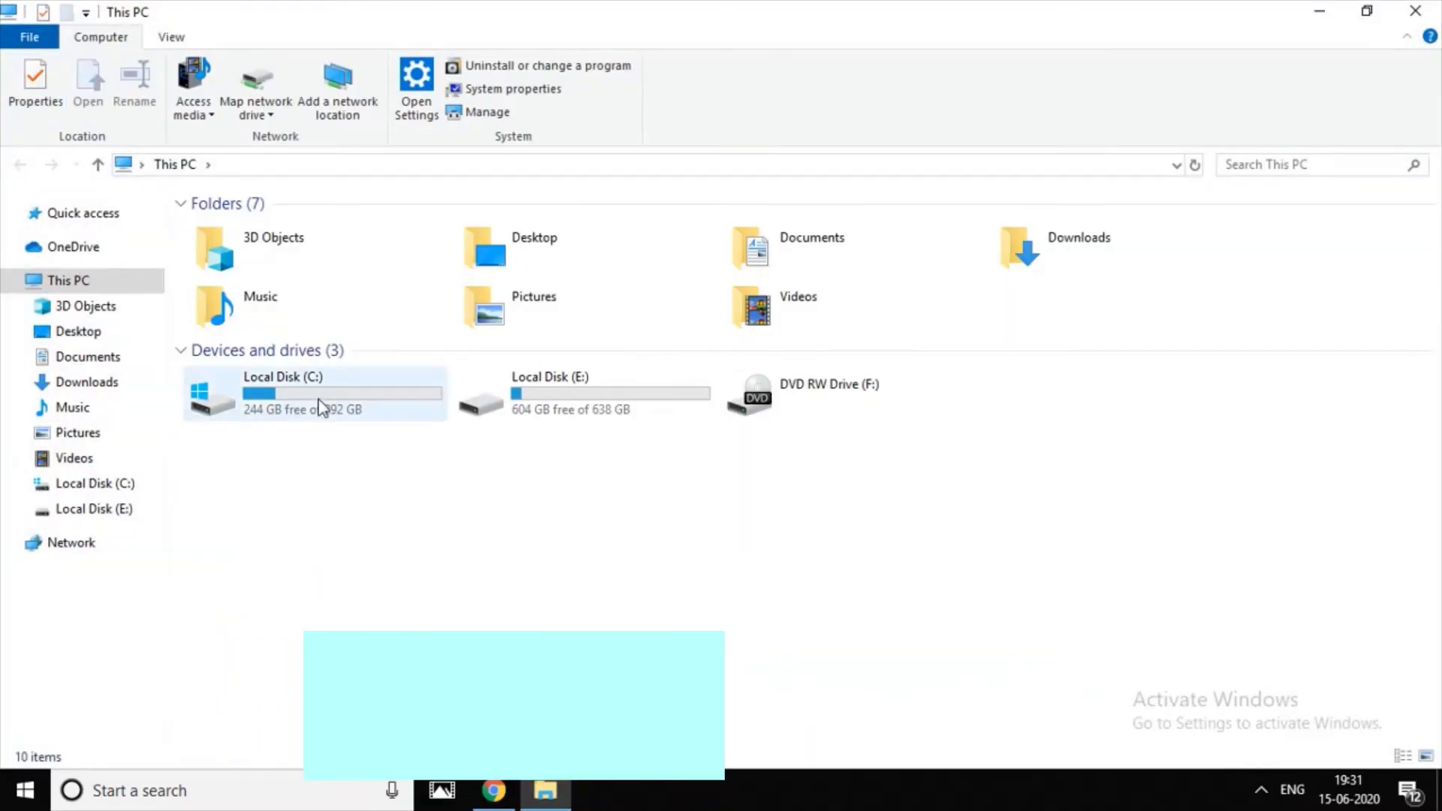
- Open the properties of Local Disk (C:) and start Disk Cleanup for that drive
{"action": "left_click", "coordinate": [295, 404]}
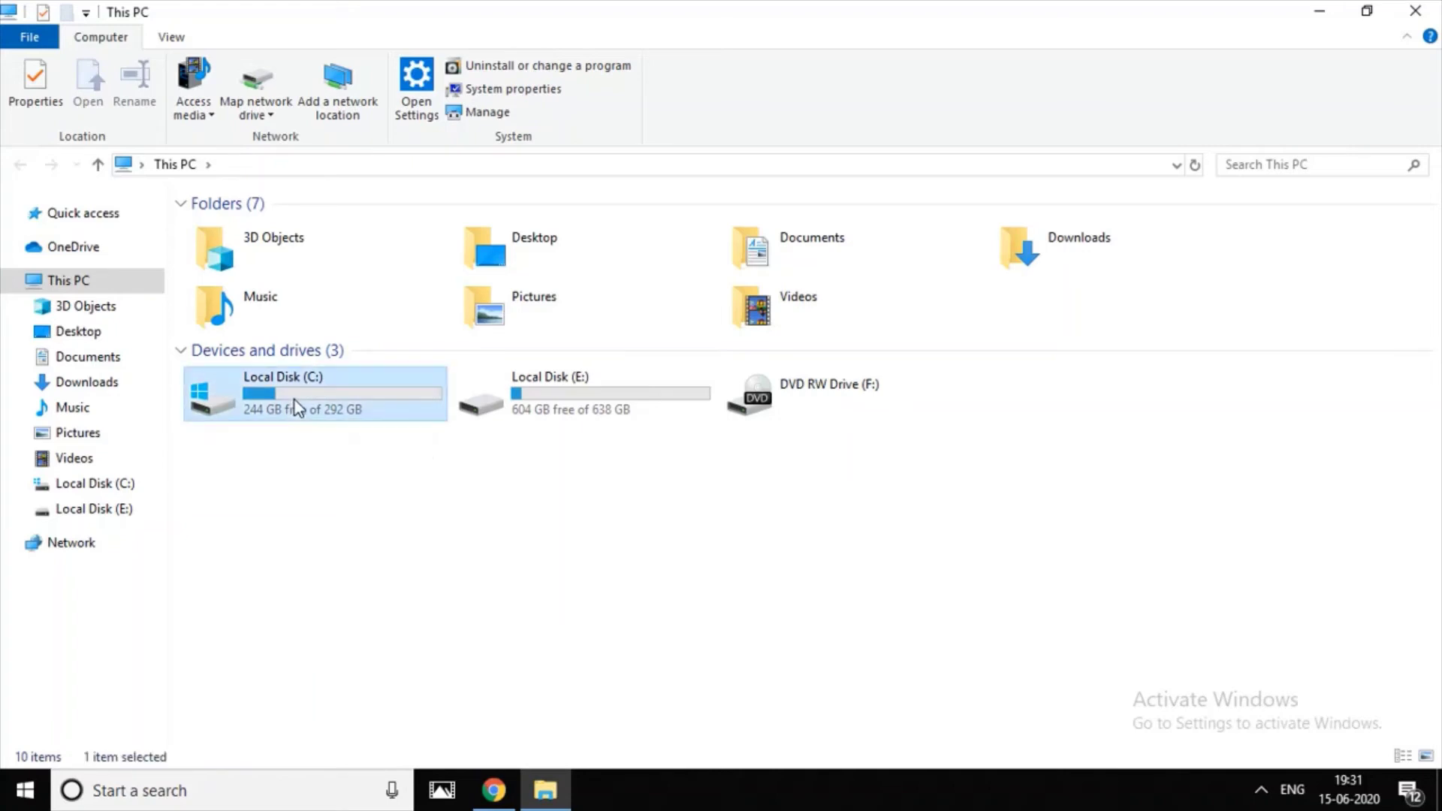
{"action": "right_click", "coordinate": [295, 405]}
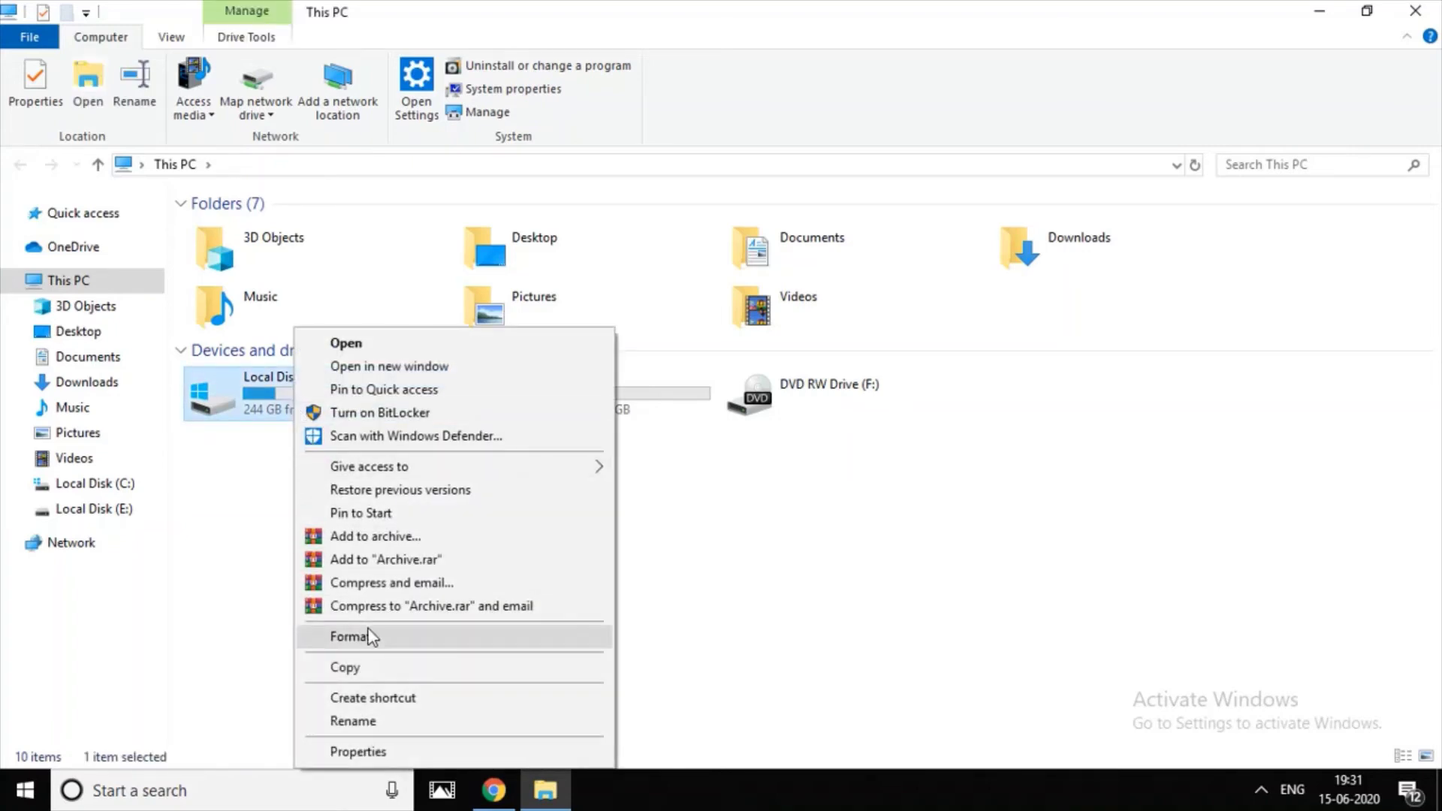
{"action": "left_click", "coordinate": [374, 753]}
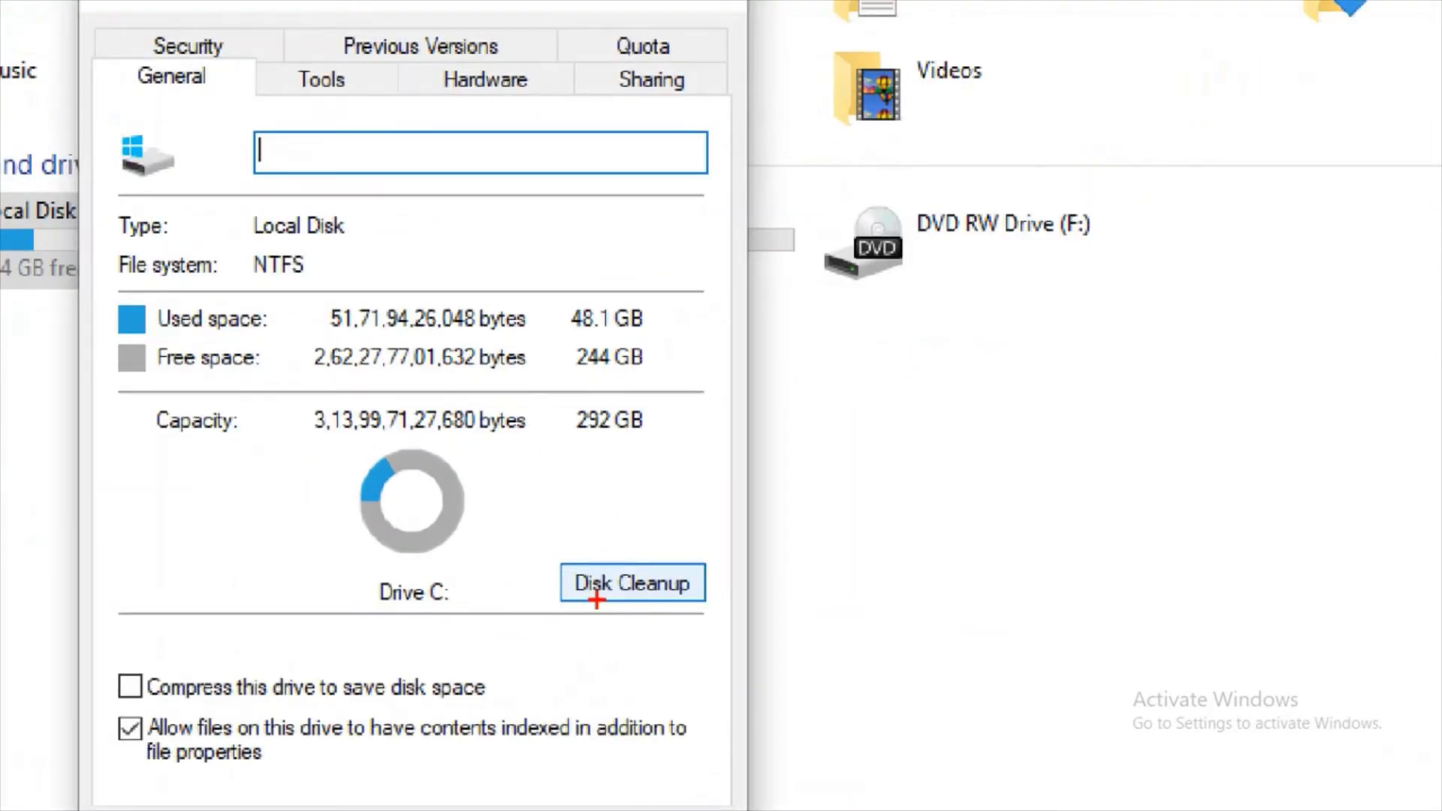
{"action": "left_click_drag", "start_coordinate": [565, 625], "coordinate": [763, 625]}
{"action": "key", "text": "Escape"}
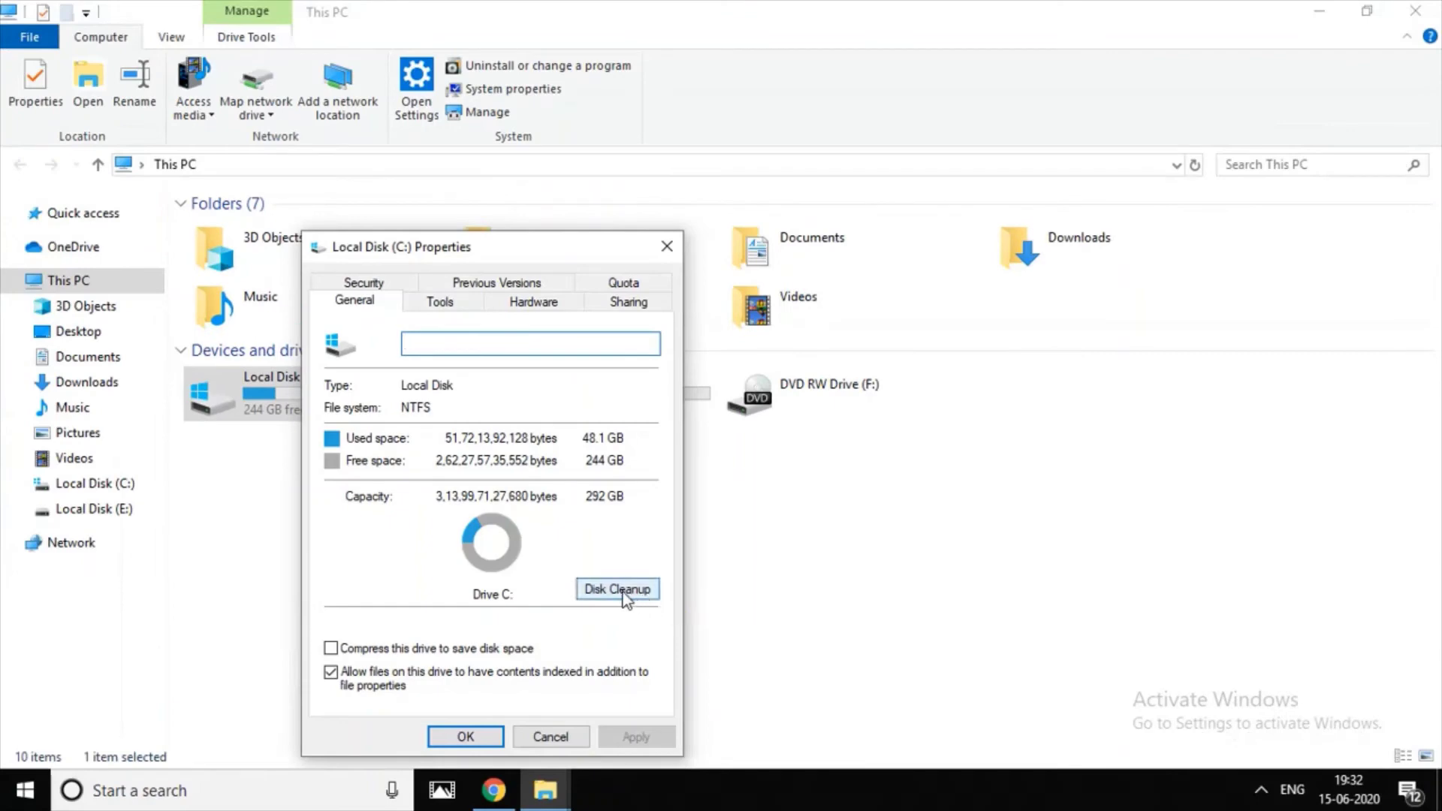
{"action": "left_click", "coordinate": [624, 592]}
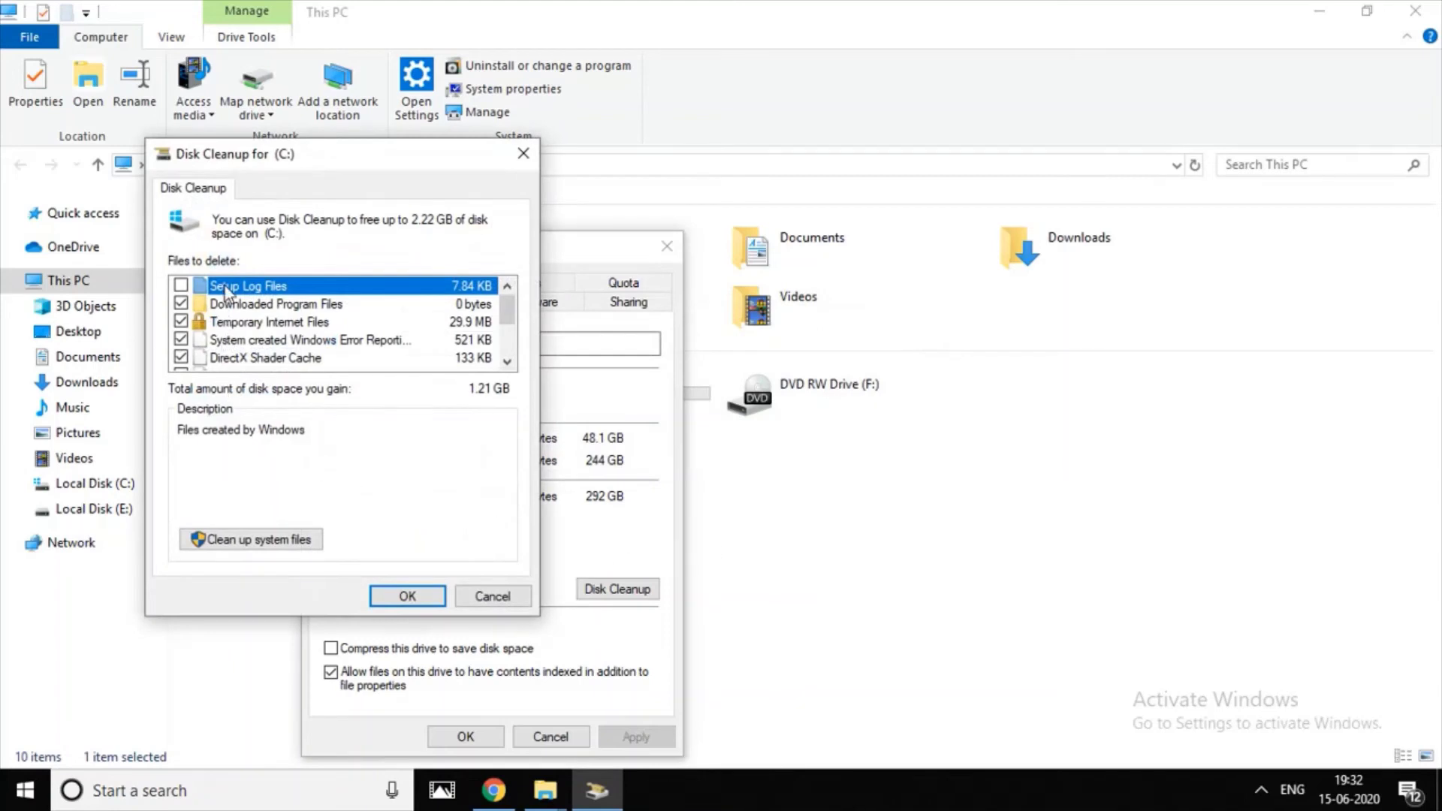
- Mark the remaining file categories for deletion in Disk Cleanup, including Setup Log Files, Delivery Optimization Files, Downloads and Temporary files
{"action": "scroll", "coordinate": [217, 350], "scroll_direction": "down", "scroll_amount": 5}
{"action": "scroll", "coordinate": [252, 334], "scroll_direction": "up", "scroll_amount": 5}
{"action": "scroll", "coordinate": [182, 297], "scroll_direction": "down", "scroll_amount": 2}
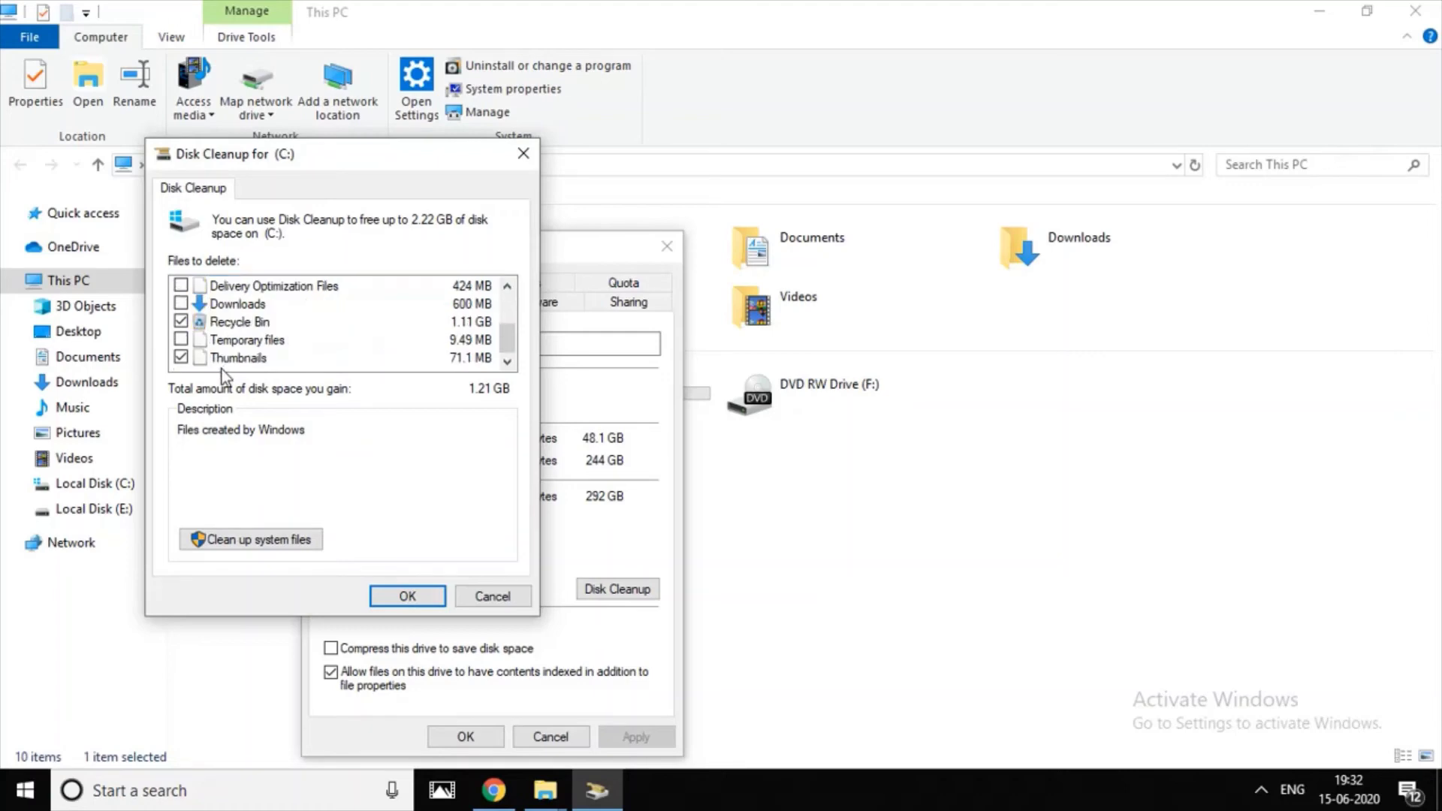
{"action": "left_click", "coordinate": [181, 286]}
{"action": "left_click", "coordinate": [181, 303]}
{"action": "left_click", "coordinate": [181, 339]}
{"action": "scroll", "coordinate": [214, 360], "scroll_direction": "up", "scroll_amount": 2}
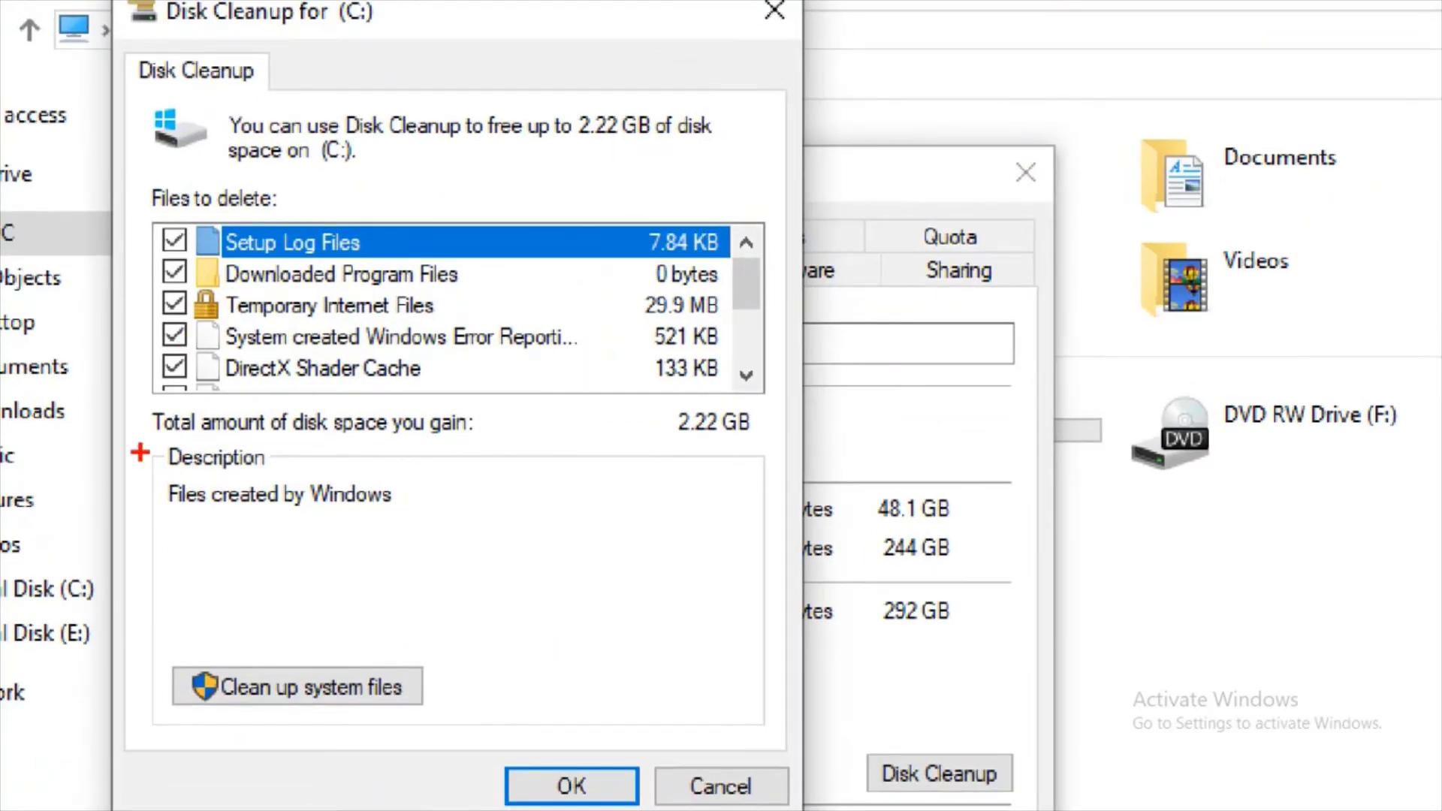
- Start the system files cleanup for drive C and refresh the desktop
{"action": "mouse_move", "coordinate": [129, 417]}
{"action": "left_mouse_down"}
{"action": "mouse_move", "coordinate": [160, 350]}
{"action": "mouse_move", "coordinate": [166, 219]}
{"action": "mouse_move", "coordinate": [573, 188]}
{"action": "left_mouse_up"}
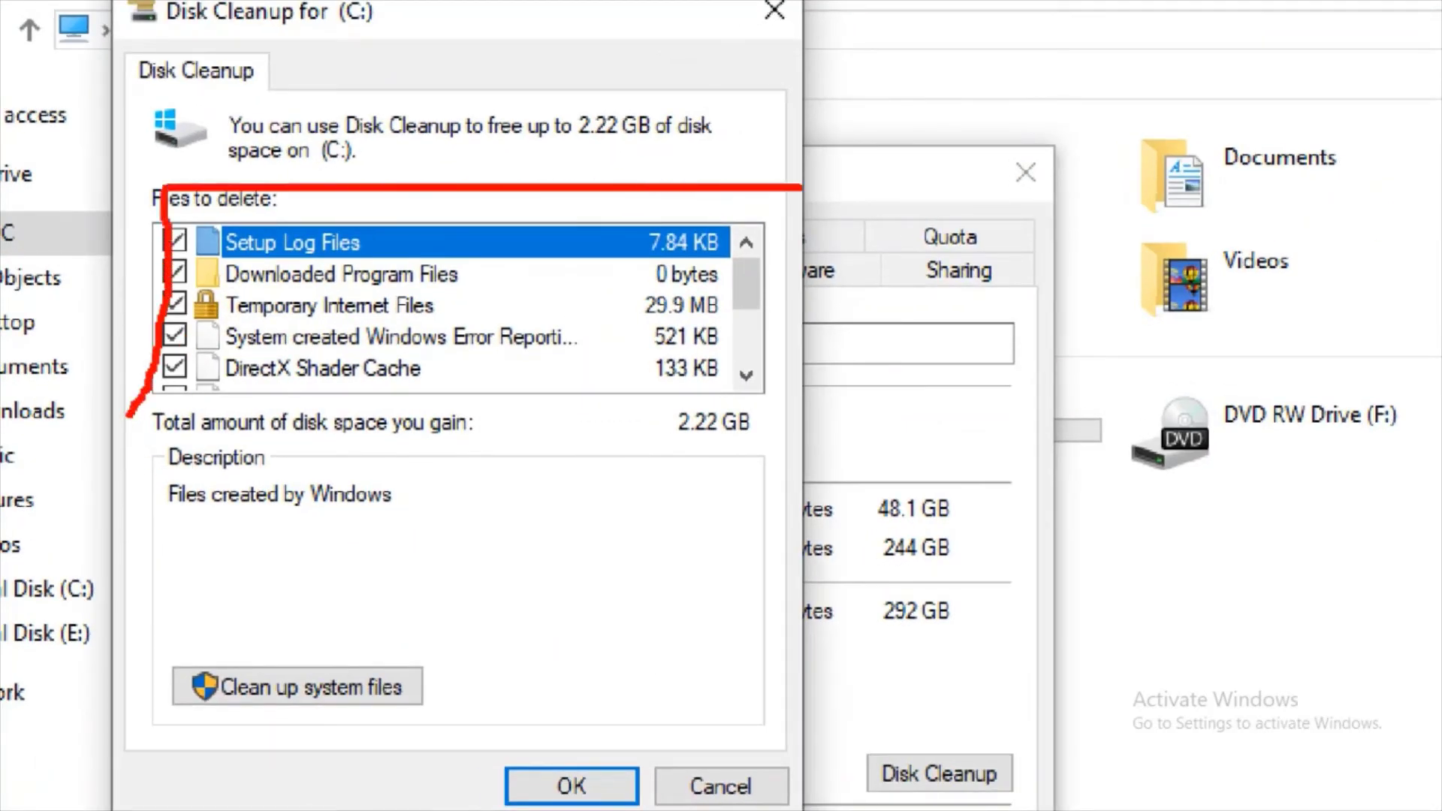
{"action": "left_click_drag", "start_coordinate": [105, 410], "coordinate": [123, 383]}
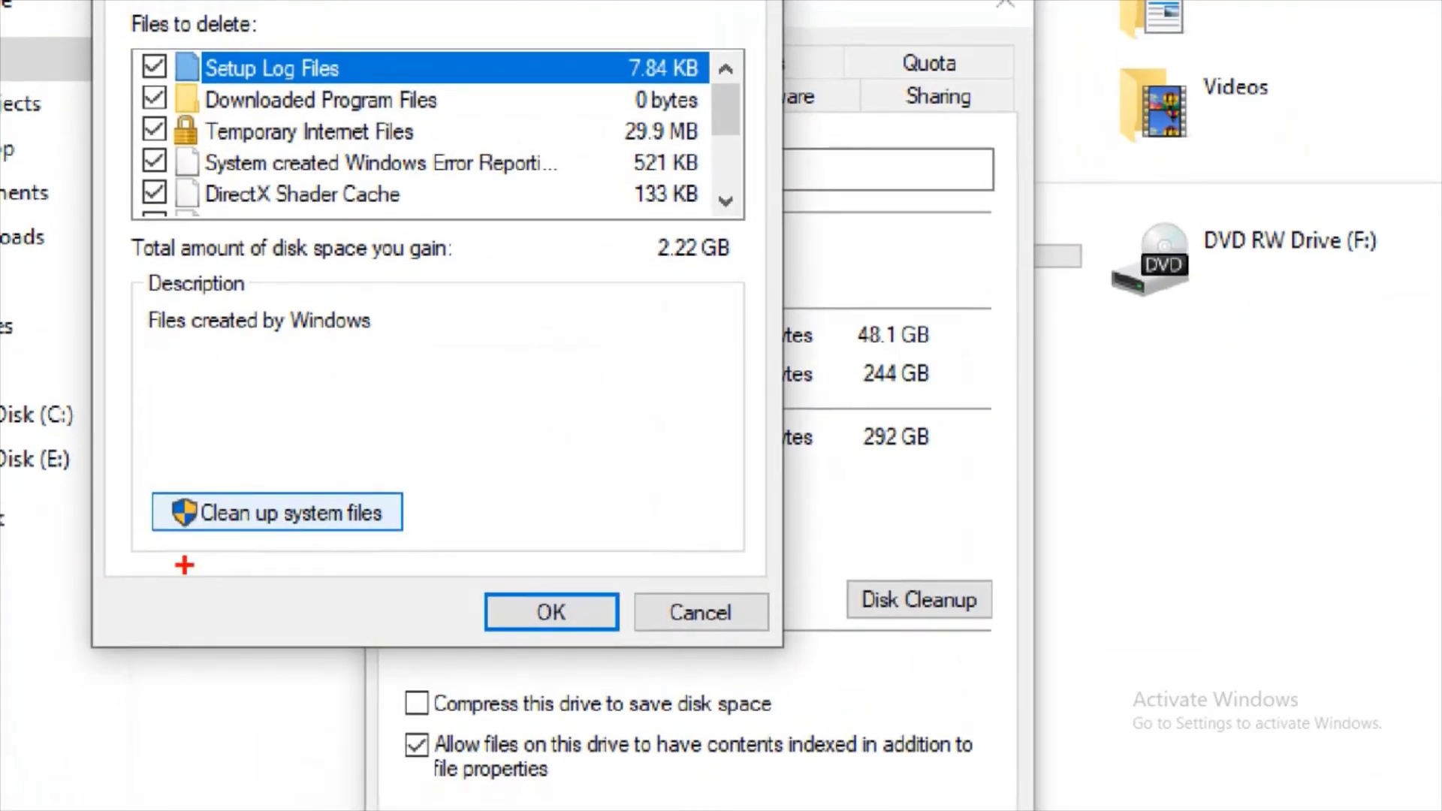
{"action": "left_click_drag", "start_coordinate": [195, 567], "coordinate": [453, 561]}
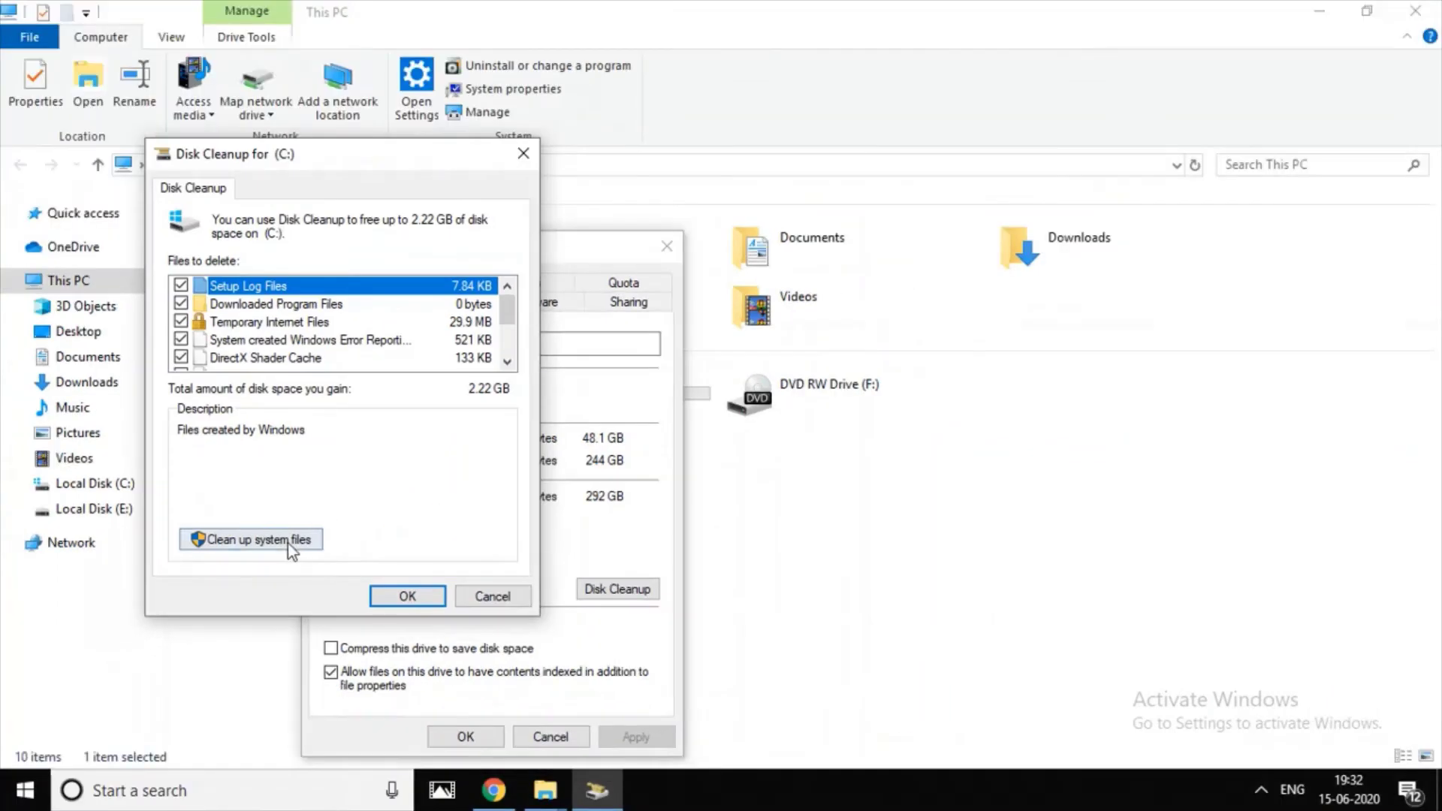
{"action": "left_click", "coordinate": [277, 513]}
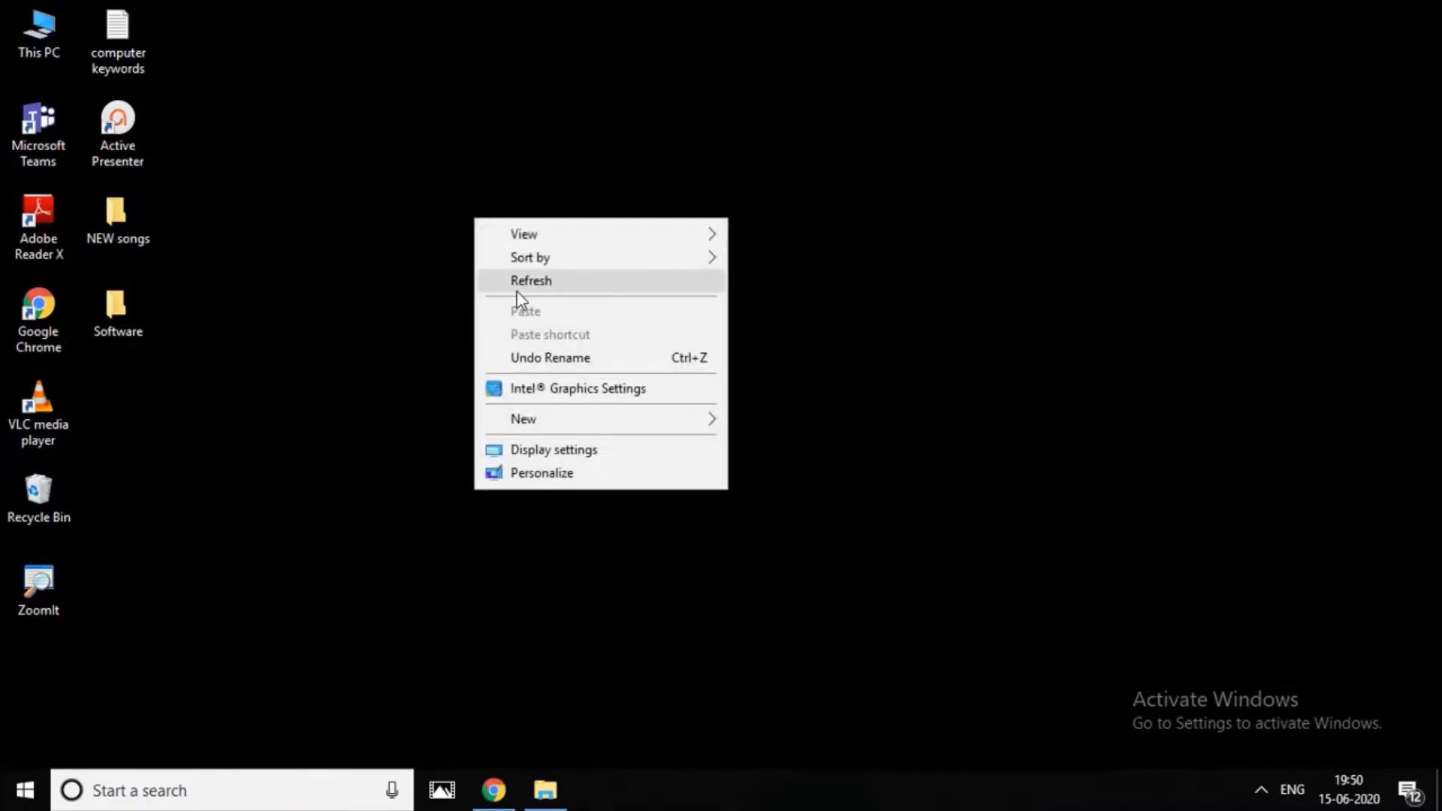
{"action": "left_click", "coordinate": [517, 290]}
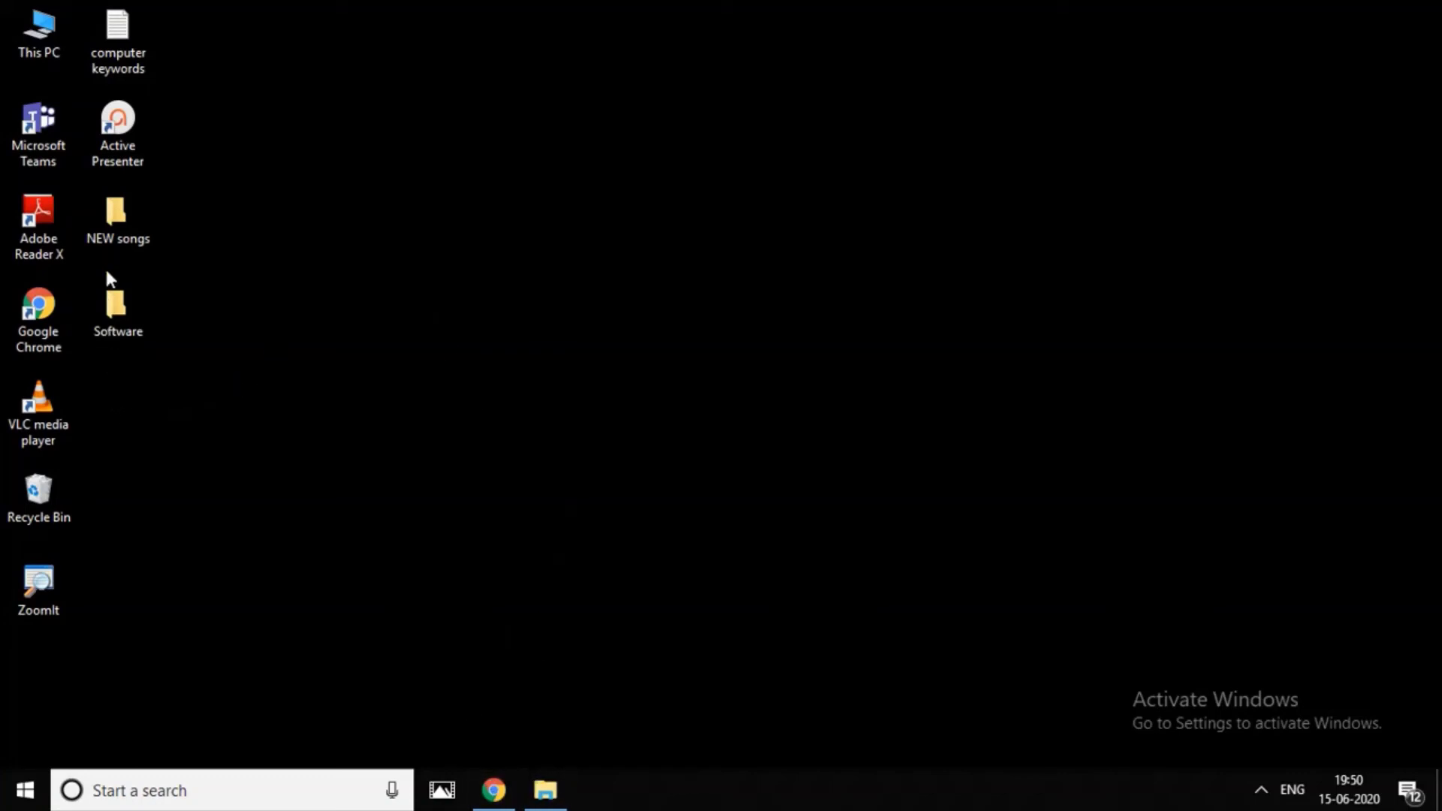
{"action": "left_click_drag", "start_coordinate": [106, 278], "coordinate": [165, 226]}
{"action": "left_click", "coordinate": [398, 338]}
{"action": "key", "text": "ctrl+1"}
{"action": "left_click", "coordinate": [184, 492]}
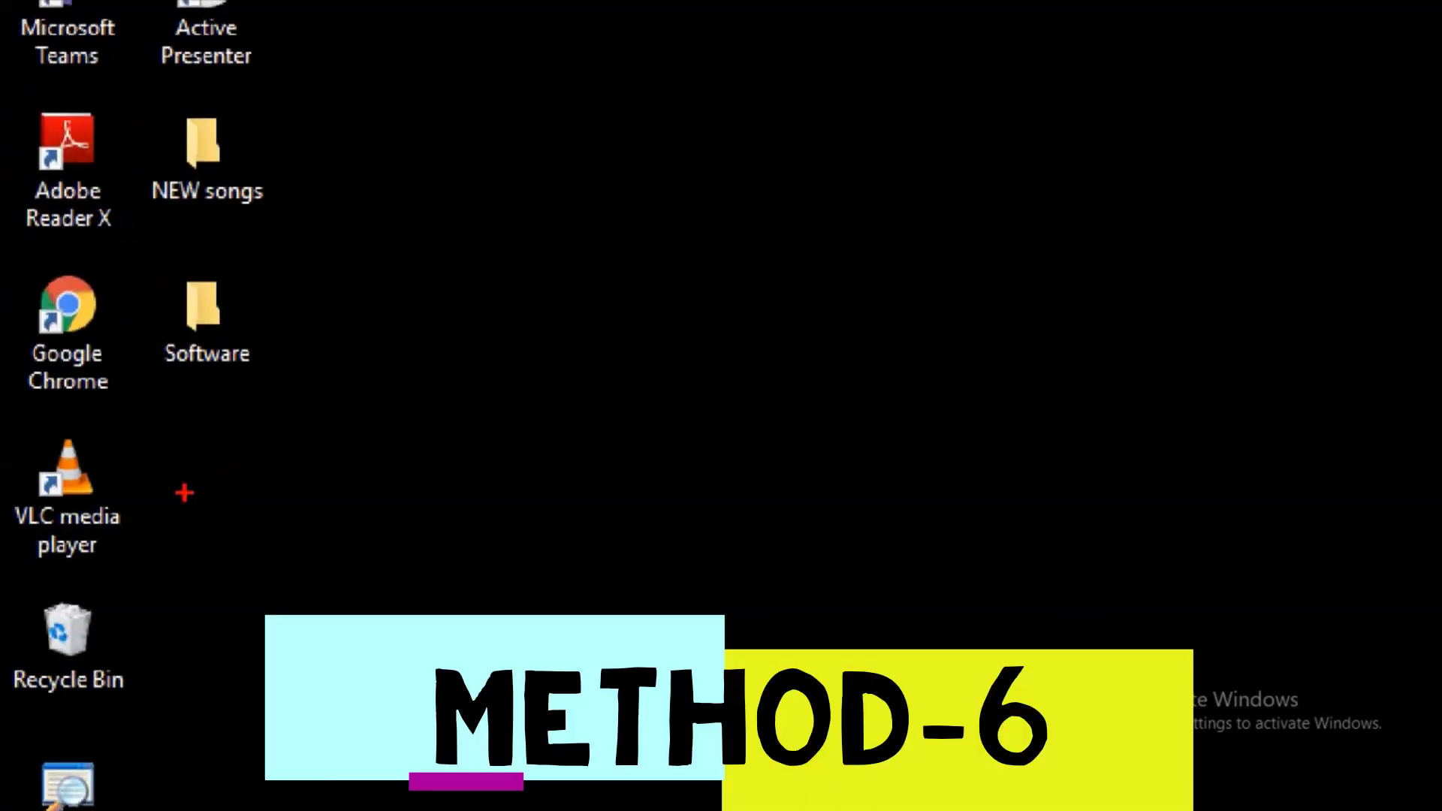
{"action": "mouse_move", "coordinate": [116, 354]}
{"action": "left_mouse_down"}
{"action": "mouse_move", "coordinate": [150, 114]}
{"action": "mouse_move", "coordinate": [225, 96]}
{"action": "mouse_move", "coordinate": [325, 311]}
{"action": "mouse_move", "coordinate": [218, 399]}
{"action": "mouse_move", "coordinate": [118, 385]}
{"action": "mouse_move", "coordinate": [112, 345]}
{"action": "left_mouse_up"}
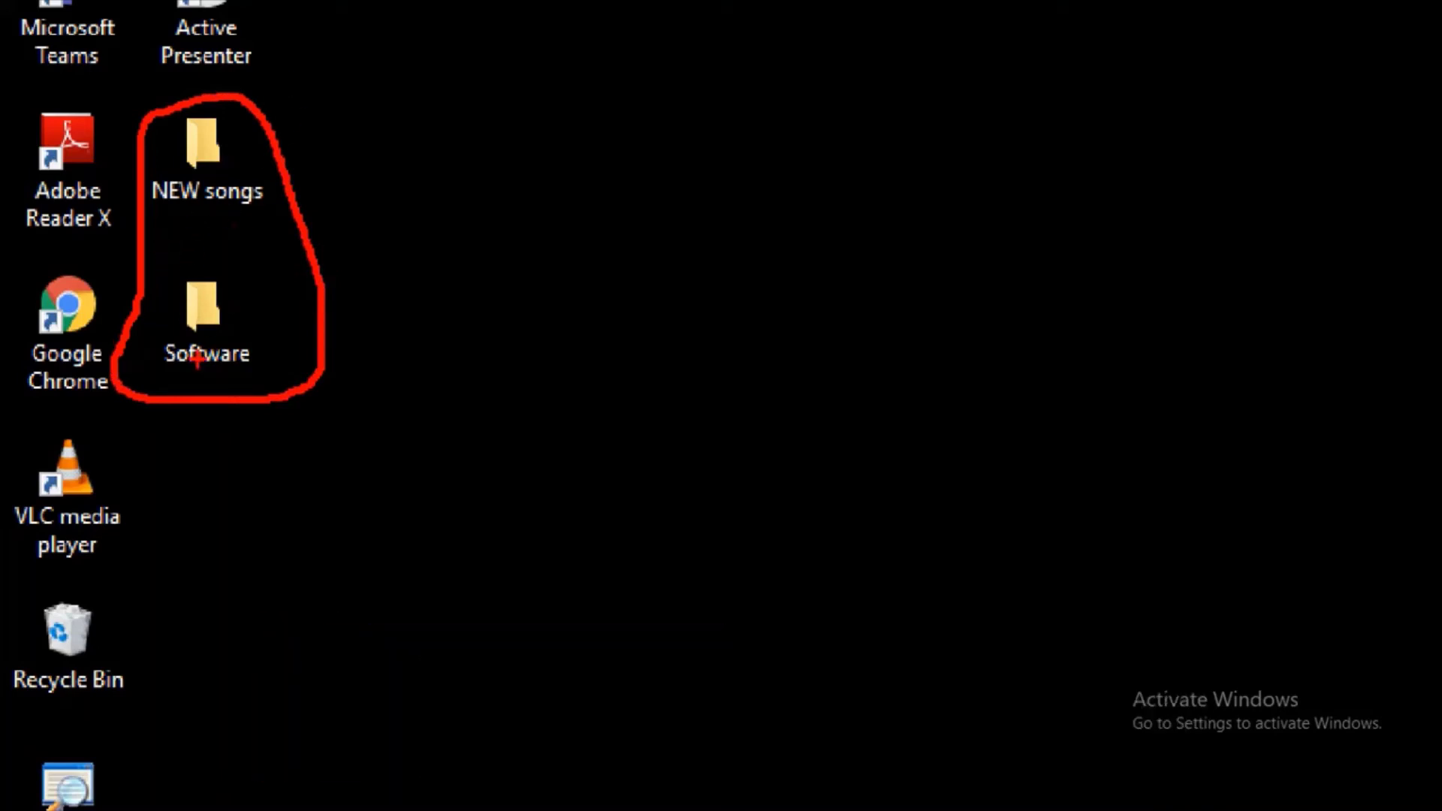
{"action": "key", "text": "Escape"}
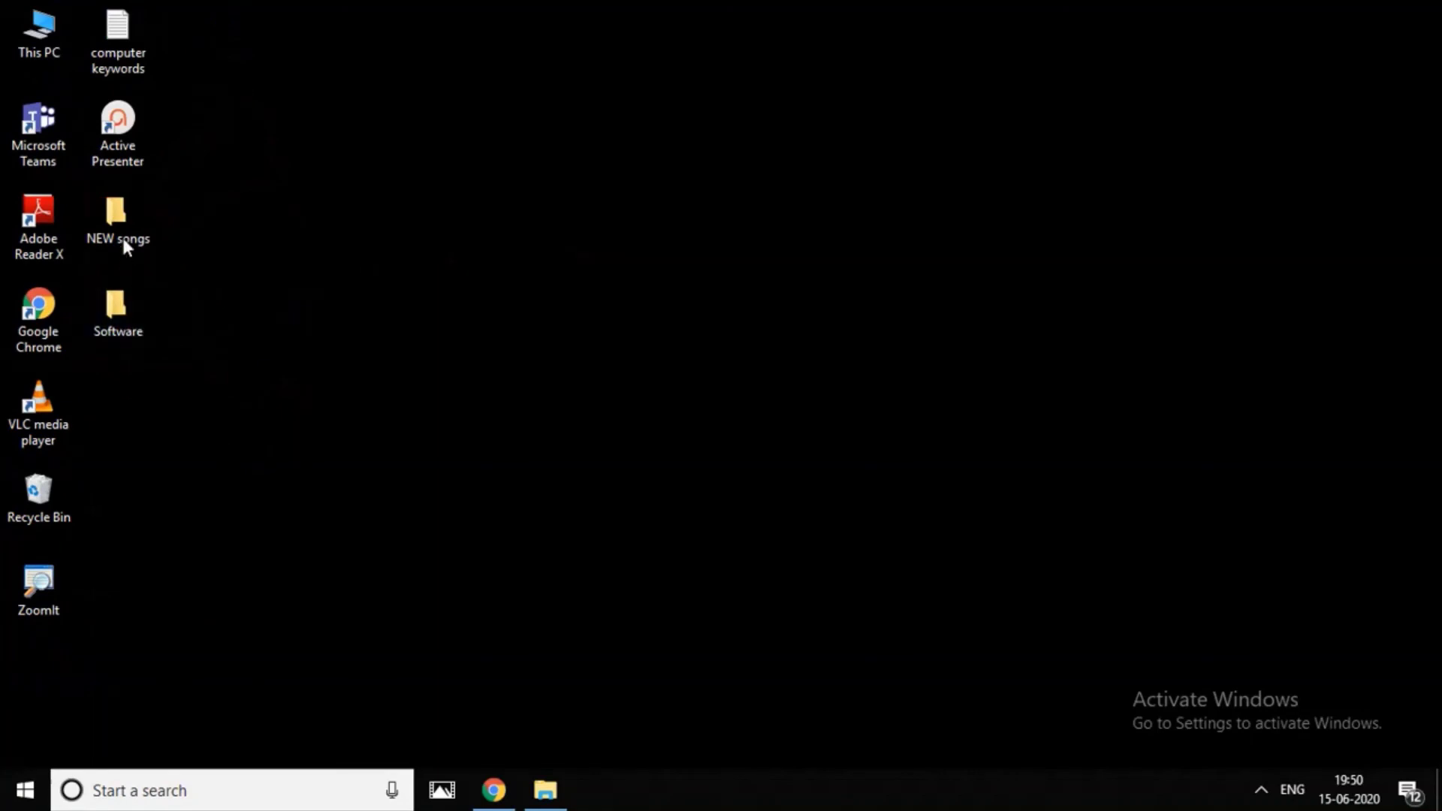
- Cut the NEW songs and Software folders on the desktop and bring up the This PC window
{"action": "left_click_drag", "start_coordinate": [190, 223], "coordinate": [117, 320]}
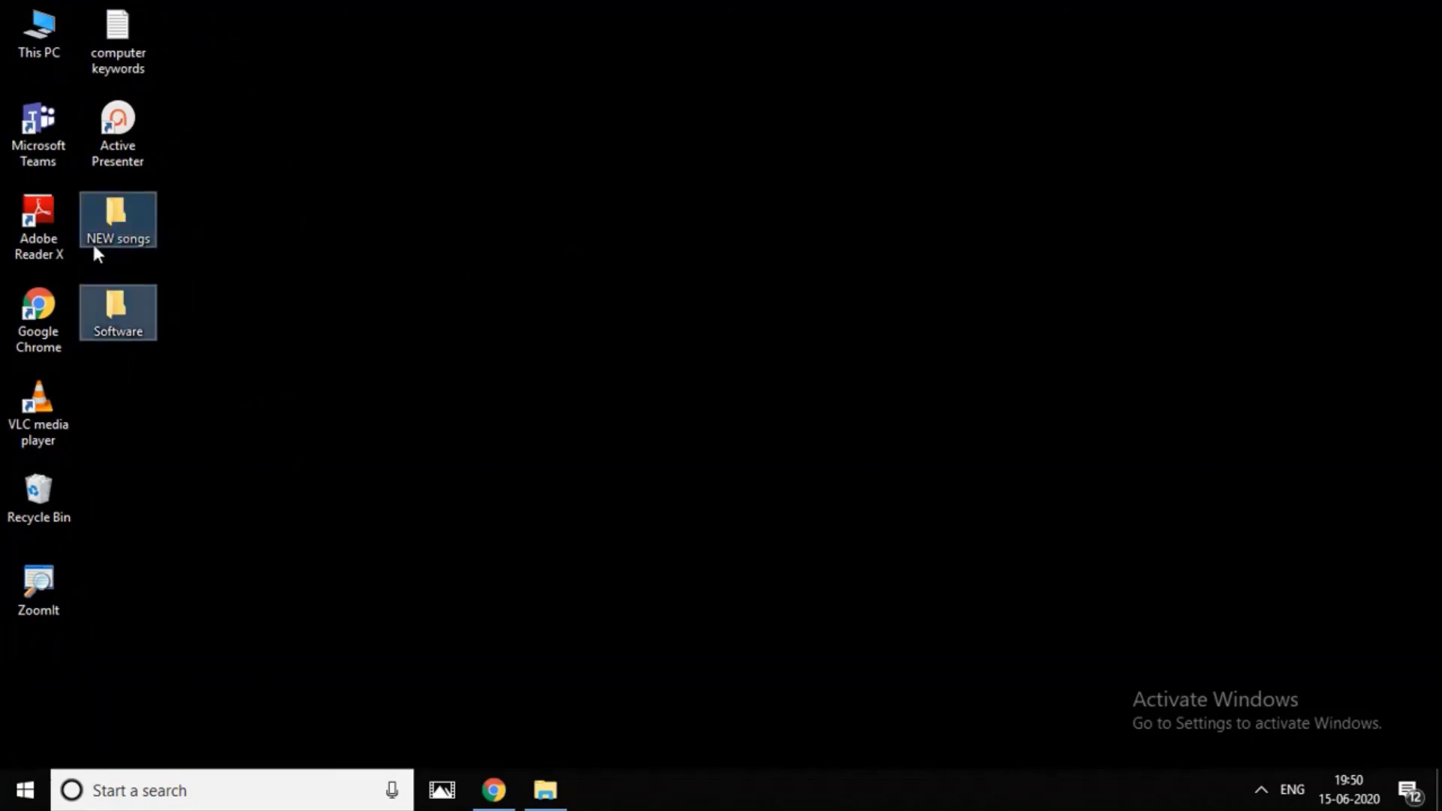
{"action": "right_click", "coordinate": [128, 214]}
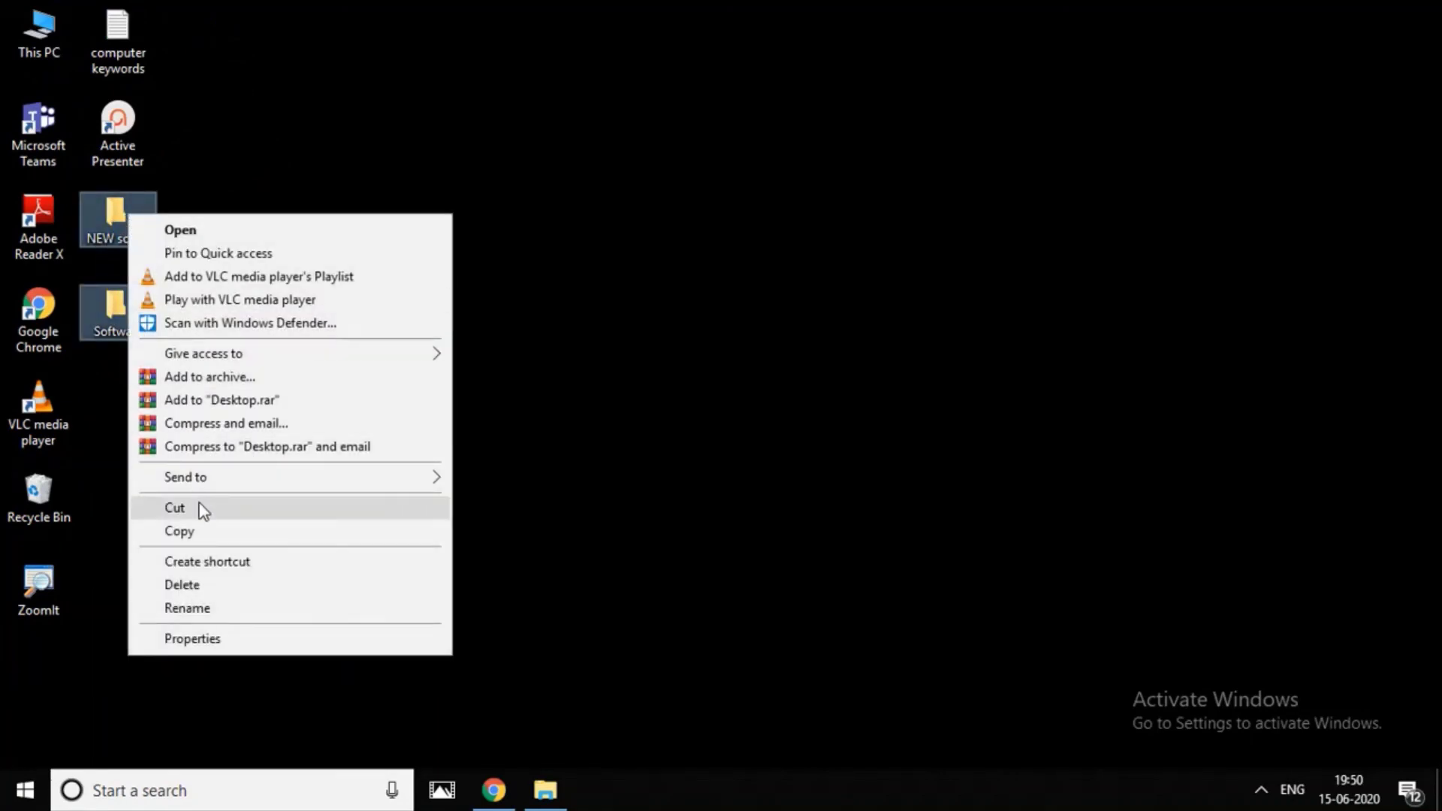
{"action": "left_click", "coordinate": [199, 506]}
{"action": "left_click", "coordinate": [546, 790]}
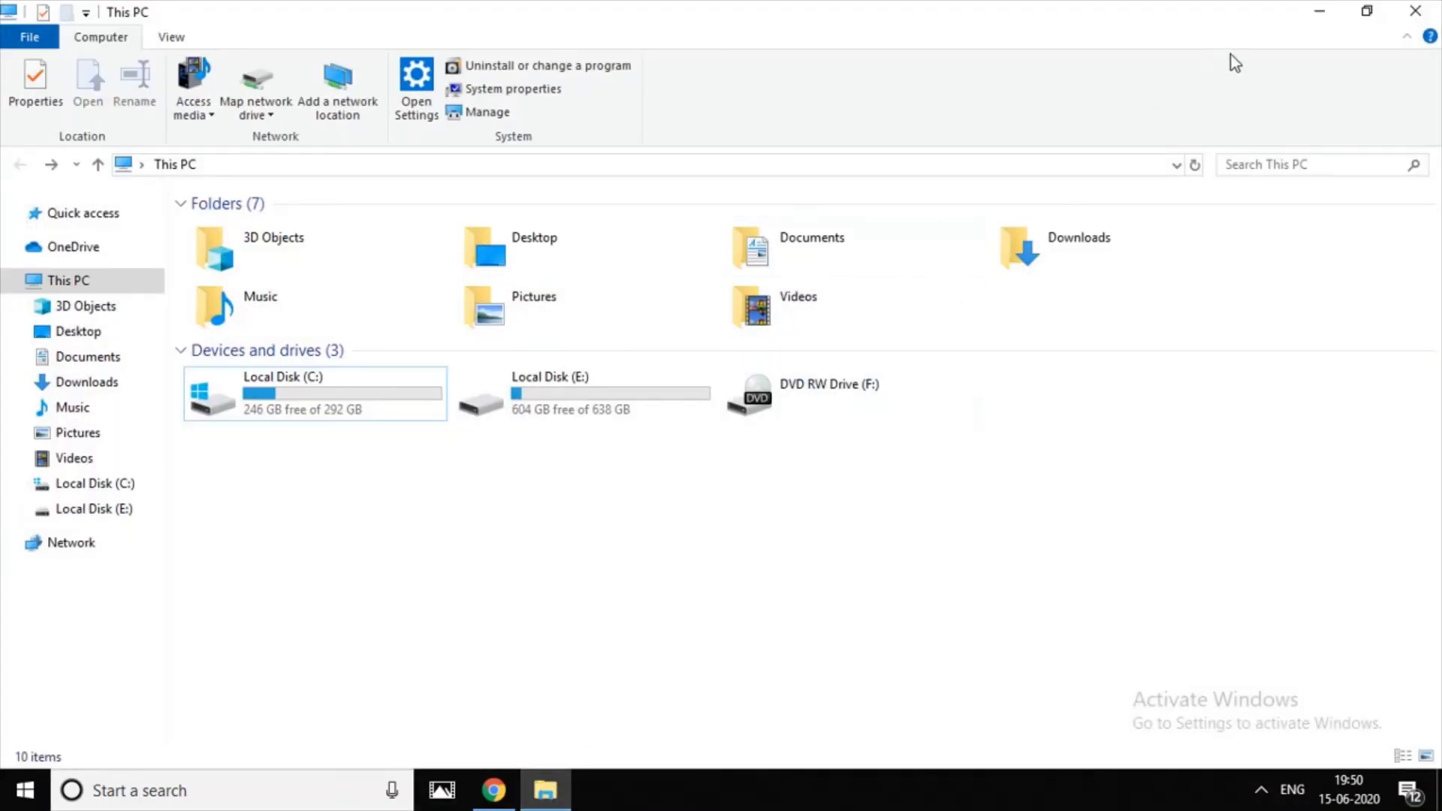
- Look at Local Disk (E:) in This PC as an alternative storage drive, then minimize the window and refresh the desktop
{"action": "left_click", "coordinate": [1317, 15]}
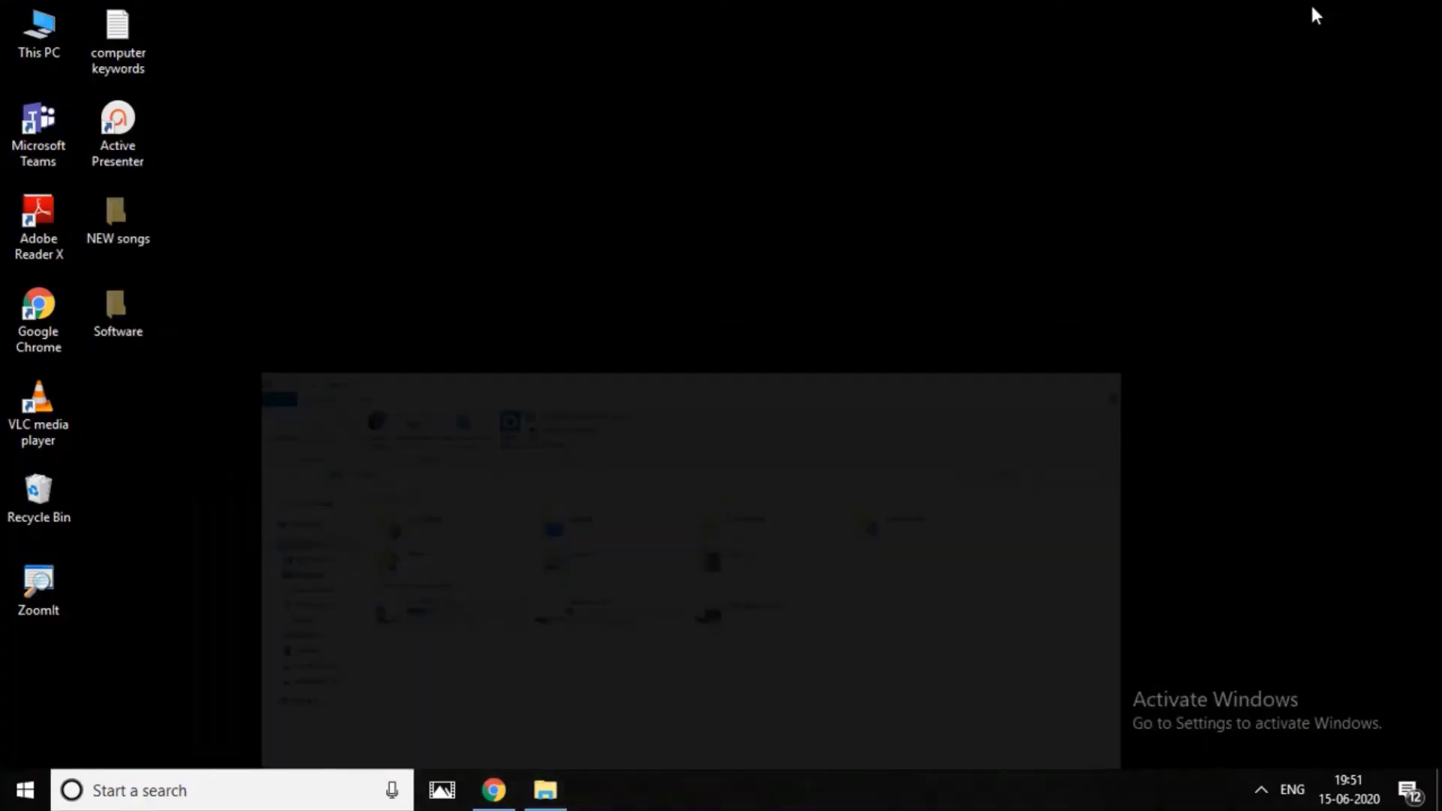
{"action": "left_click", "coordinate": [543, 803]}
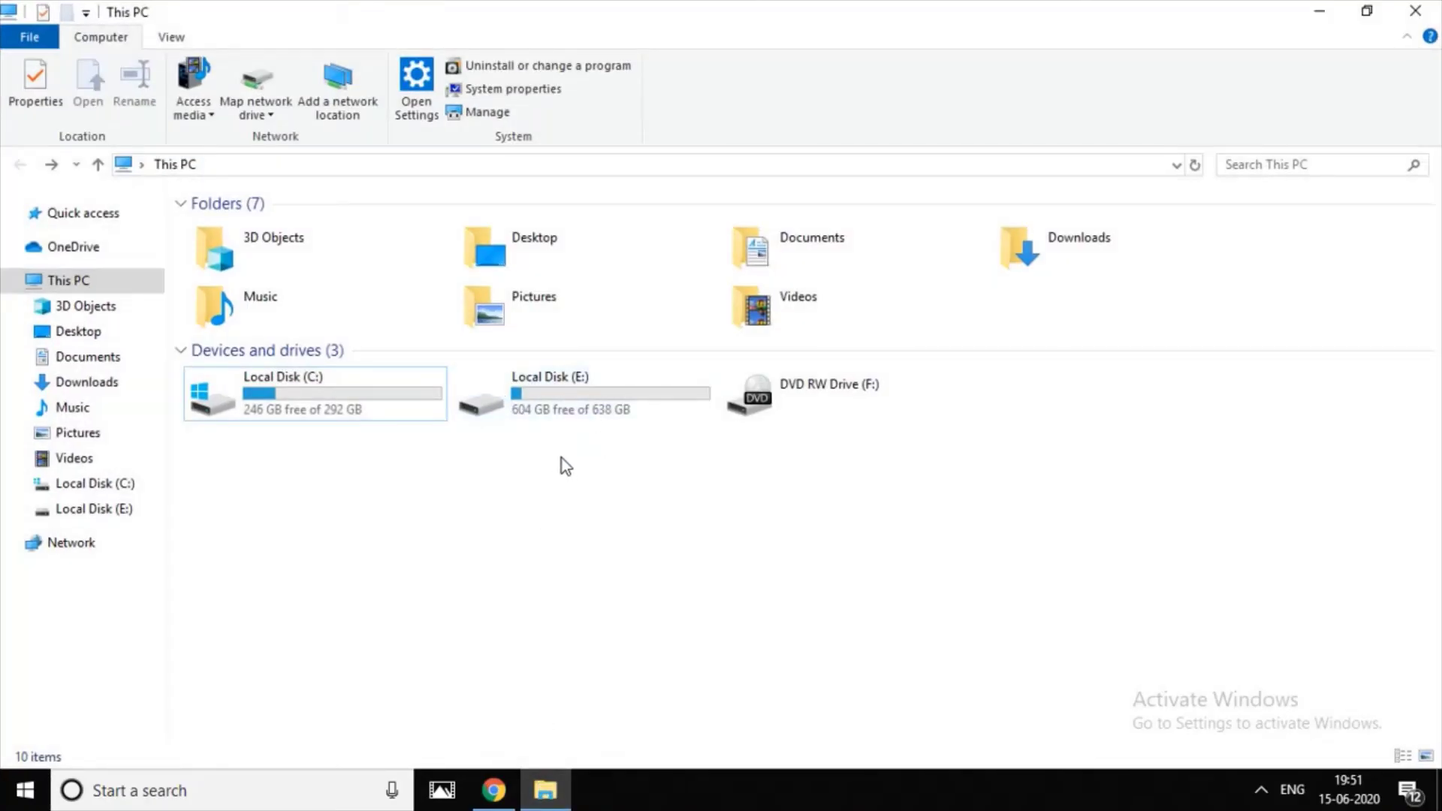
{"action": "left_click_drag", "start_coordinate": [544, 450], "coordinate": [813, 448]}
{"action": "left_click", "coordinate": [1307, 20]}
{"action": "right_click", "coordinate": [567, 190]}
{"action": "left_click", "coordinate": [605, 248]}
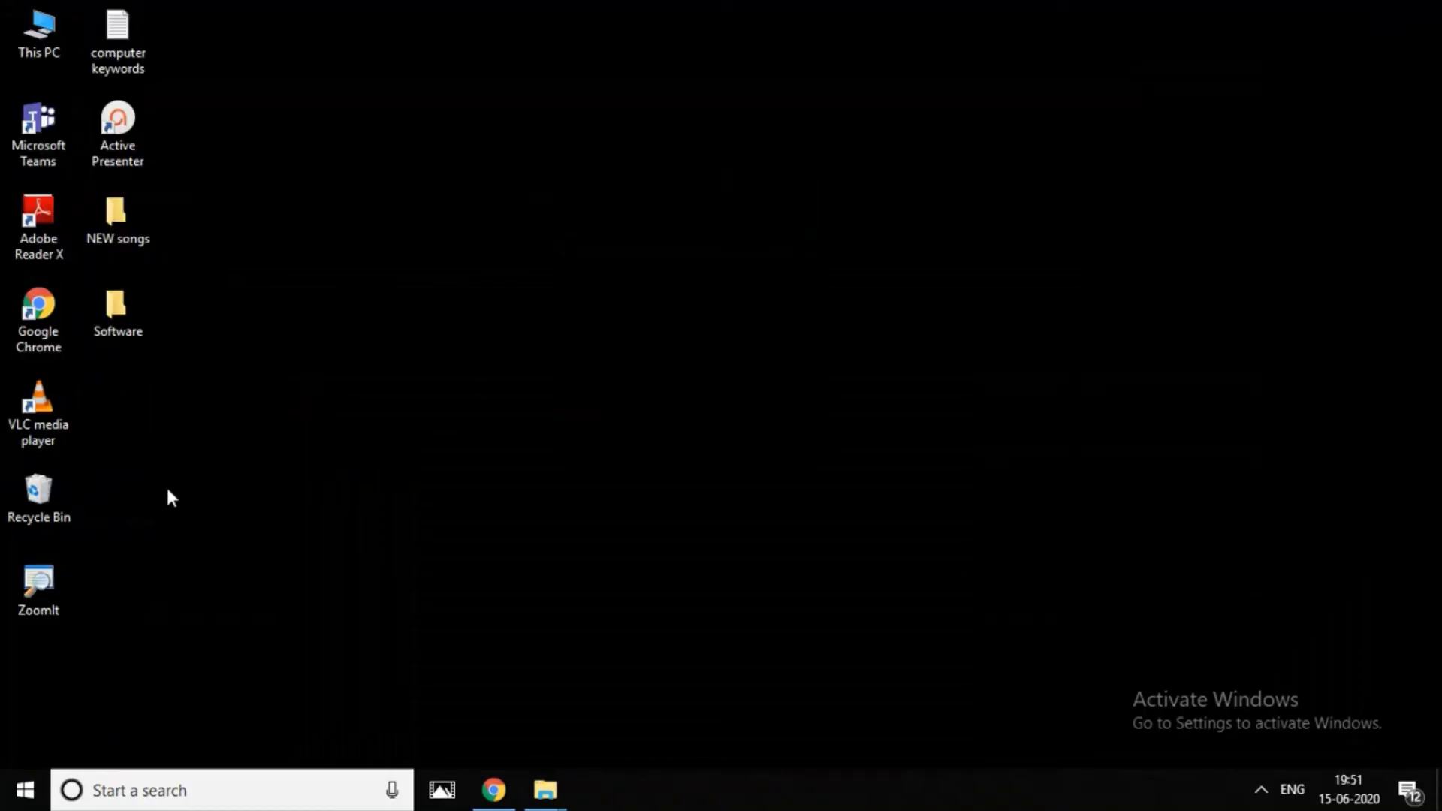
- Empty the Recycle Bin, permanently deleting its items, and refresh the desktop
{"action": "right_click", "coordinate": [30, 491]}
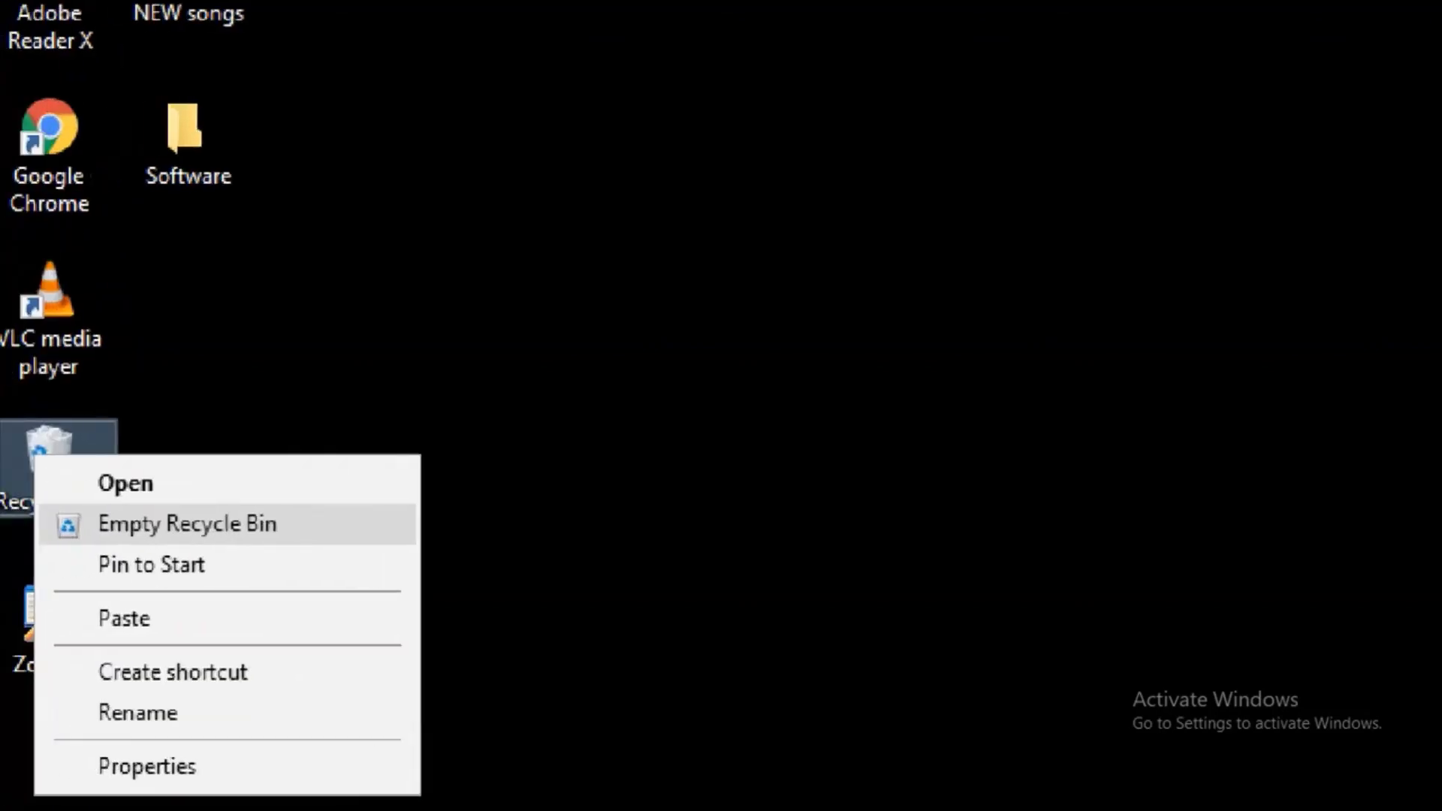
{"action": "left_click_drag", "start_coordinate": [121, 550], "coordinate": [306, 549]}
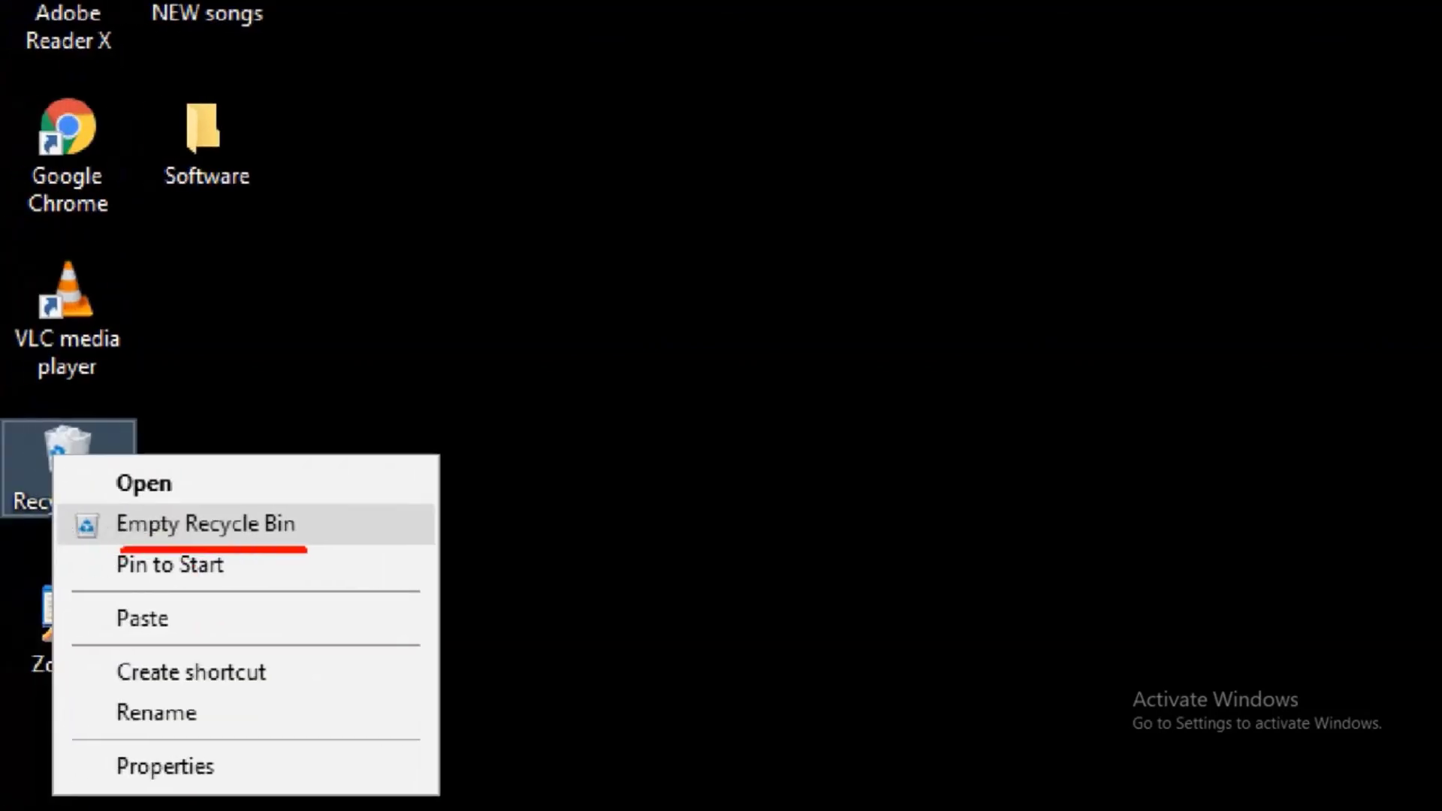
{"action": "left_click", "coordinate": [205, 529]}
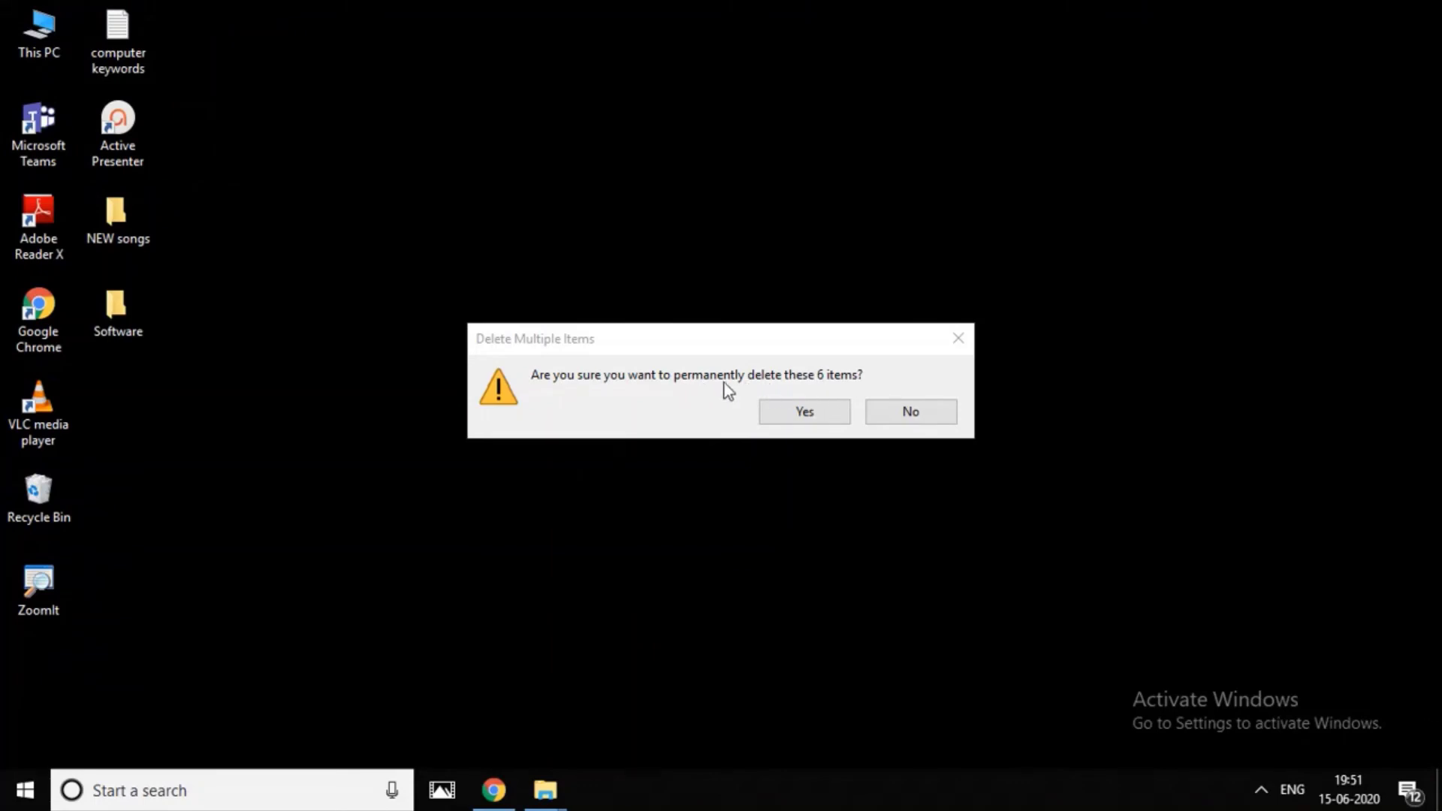
{"action": "left_click", "coordinate": [793, 411]}
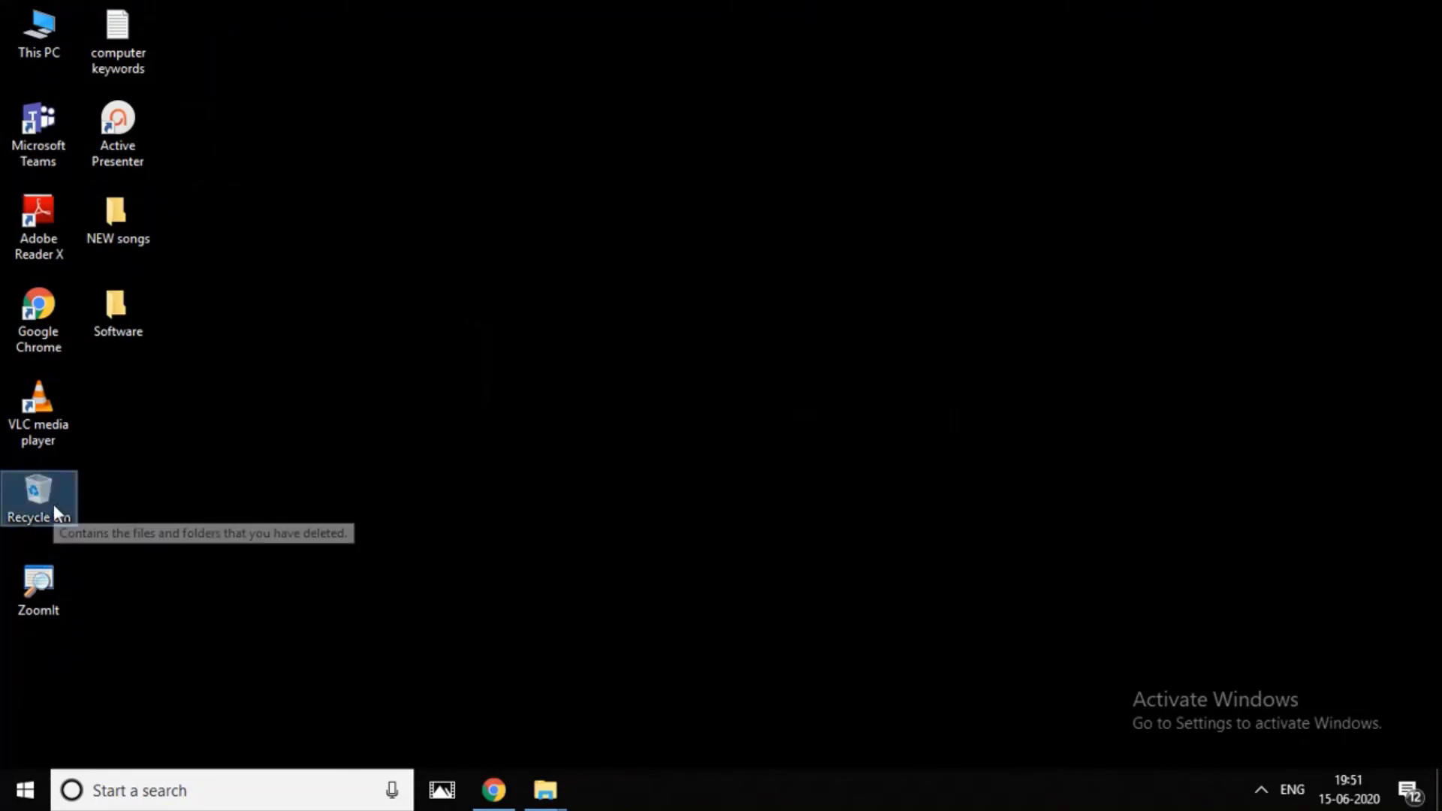
{"action": "right_click", "coordinate": [658, 333]}
{"action": "left_click", "coordinate": [704, 395]}
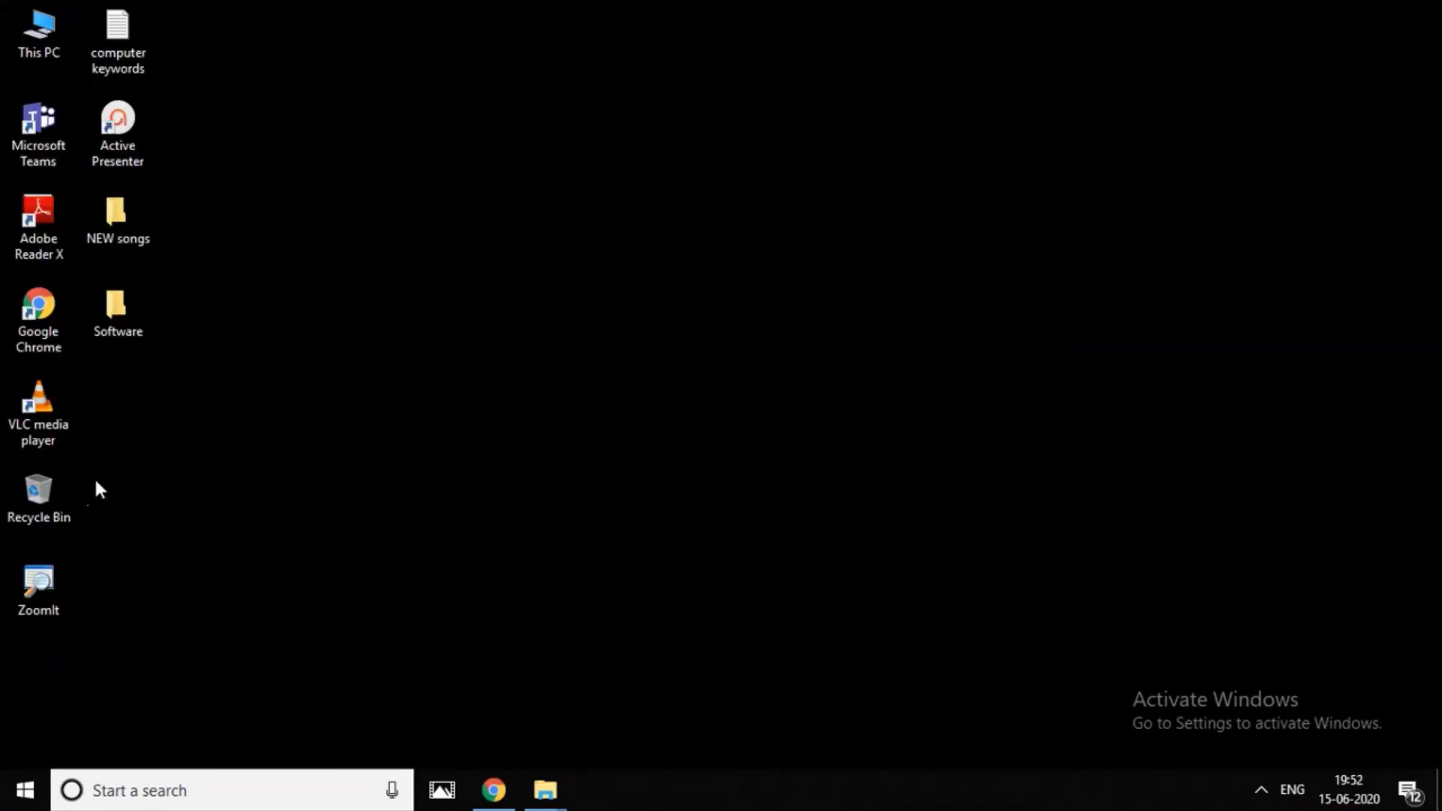
- Open the Recycle Bin to check its contents, close it and refresh the desktop
{"action": "double_click", "coordinate": [58, 495]}
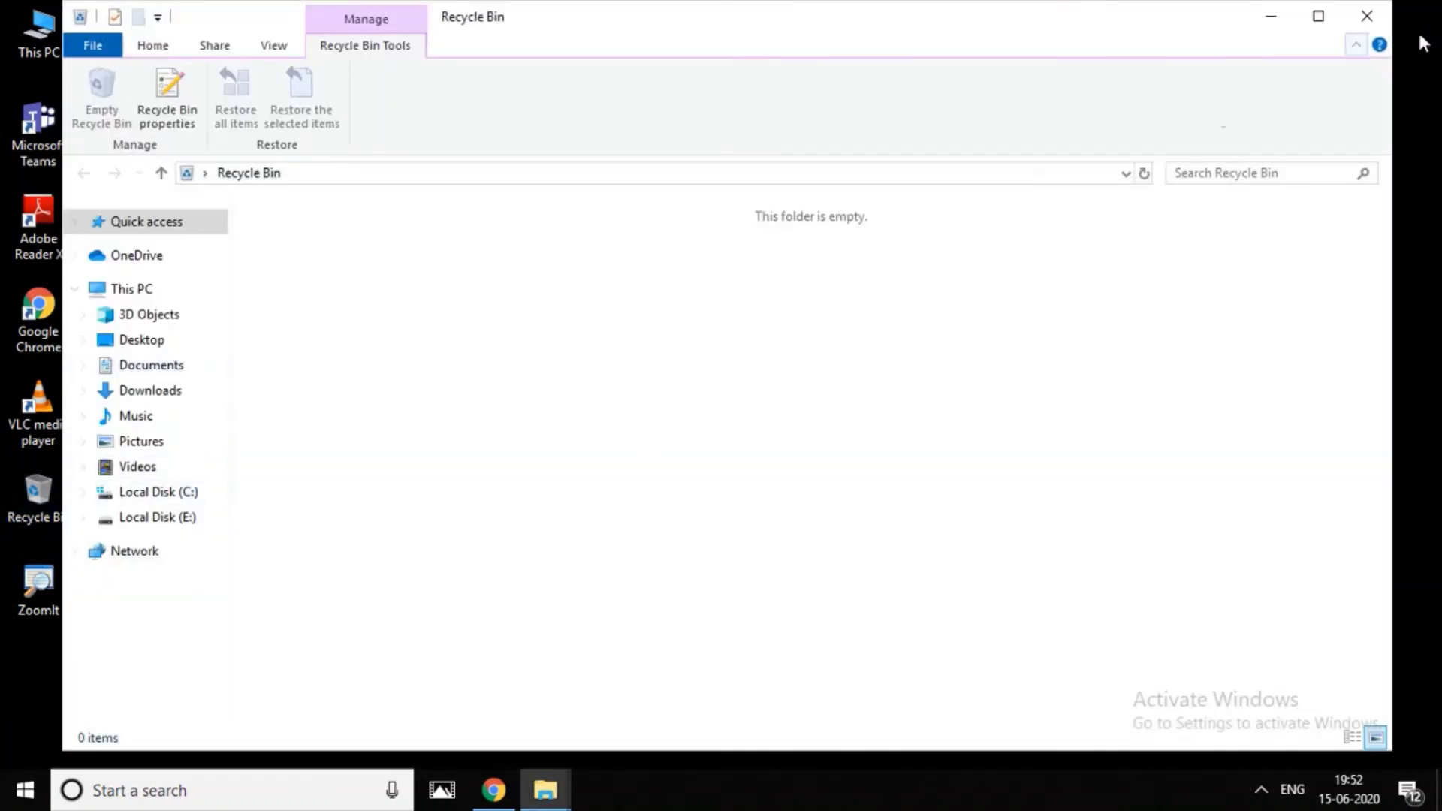
{"action": "left_click", "coordinate": [1367, 16]}
{"action": "right_click", "coordinate": [664, 156]}
{"action": "left_click", "coordinate": [694, 221]}
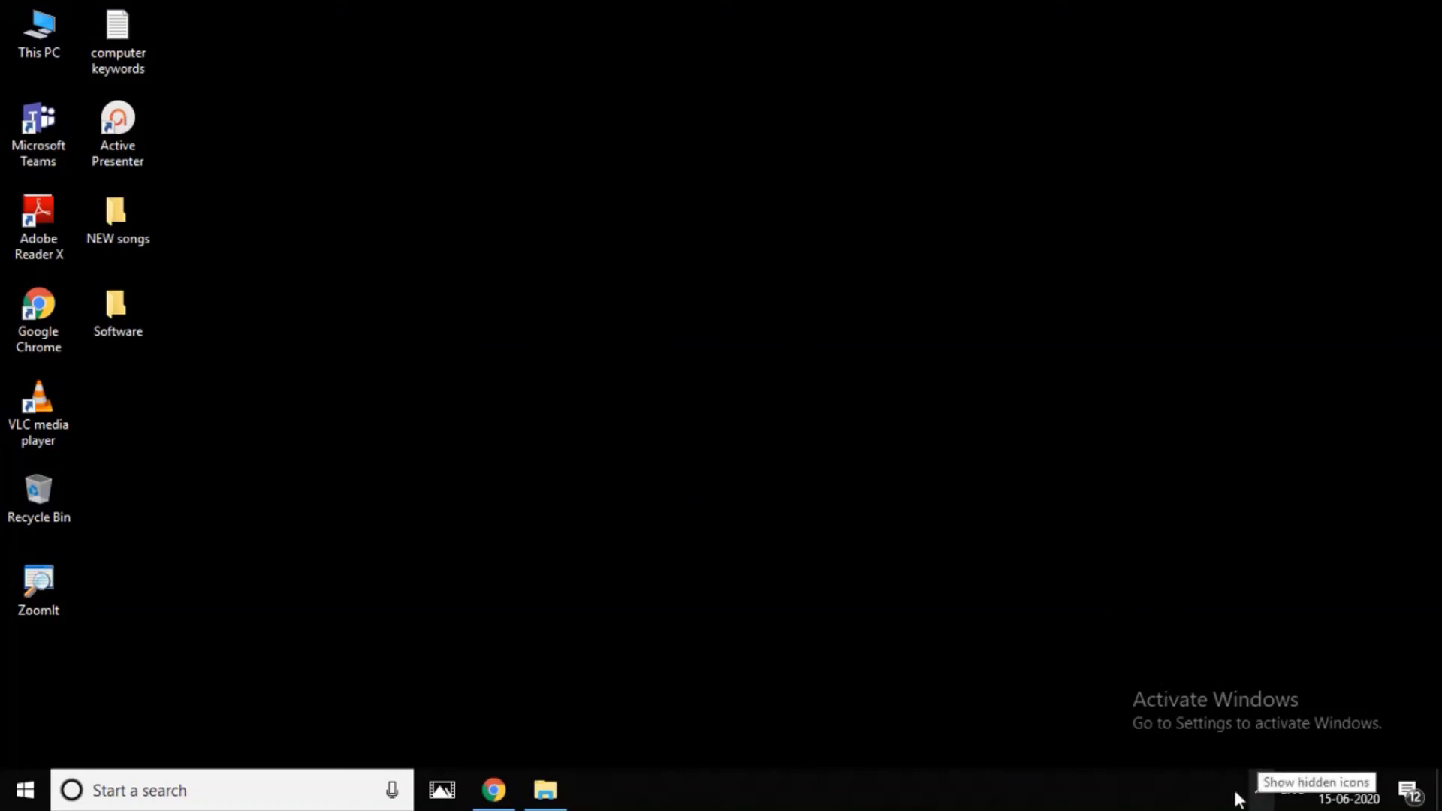
- Check the free space on Local Disk (C:) in This PC, close the window and refresh the desktop
{"action": "left_click", "coordinate": [546, 790]}
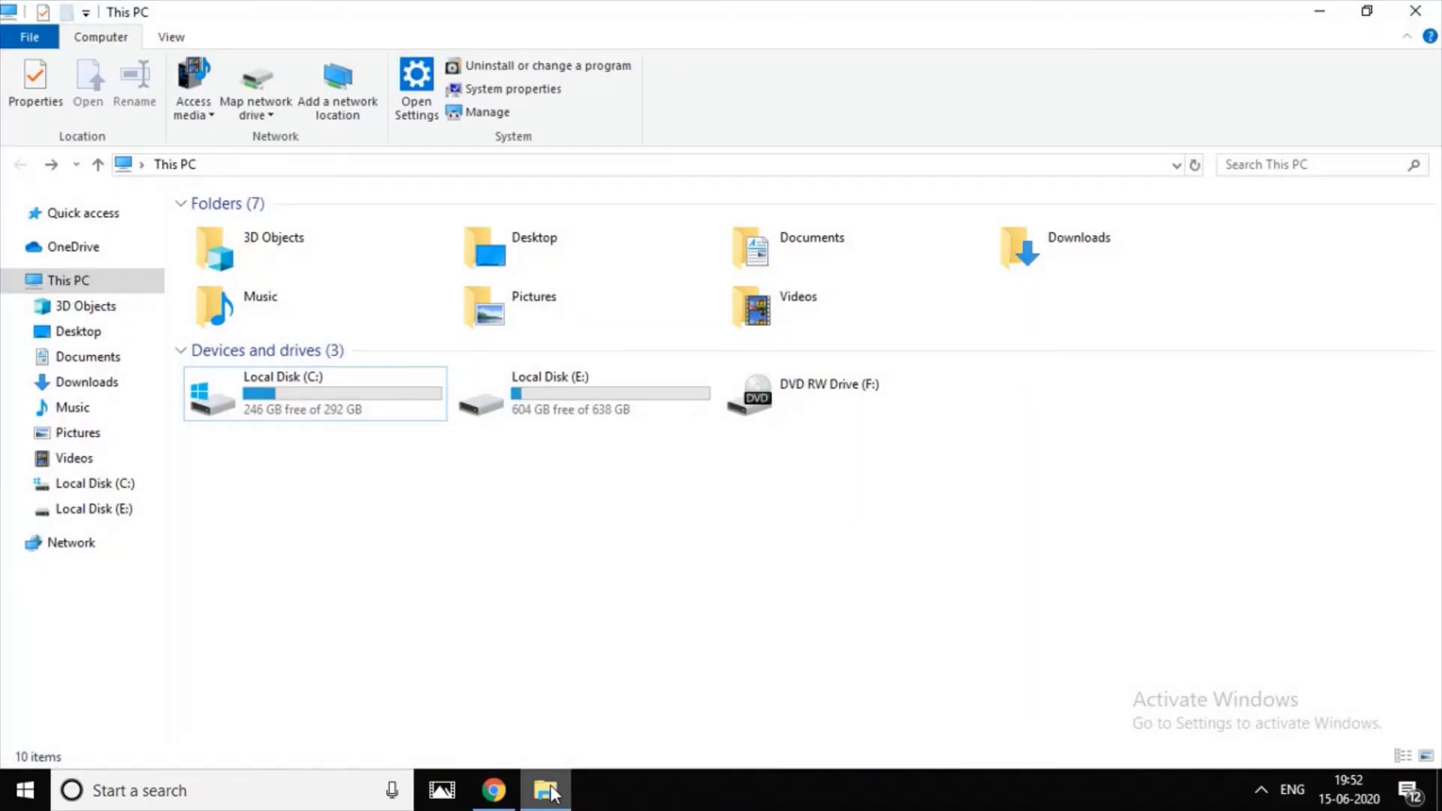
{"action": "left_click_drag", "start_coordinate": [227, 440], "coordinate": [432, 435]}
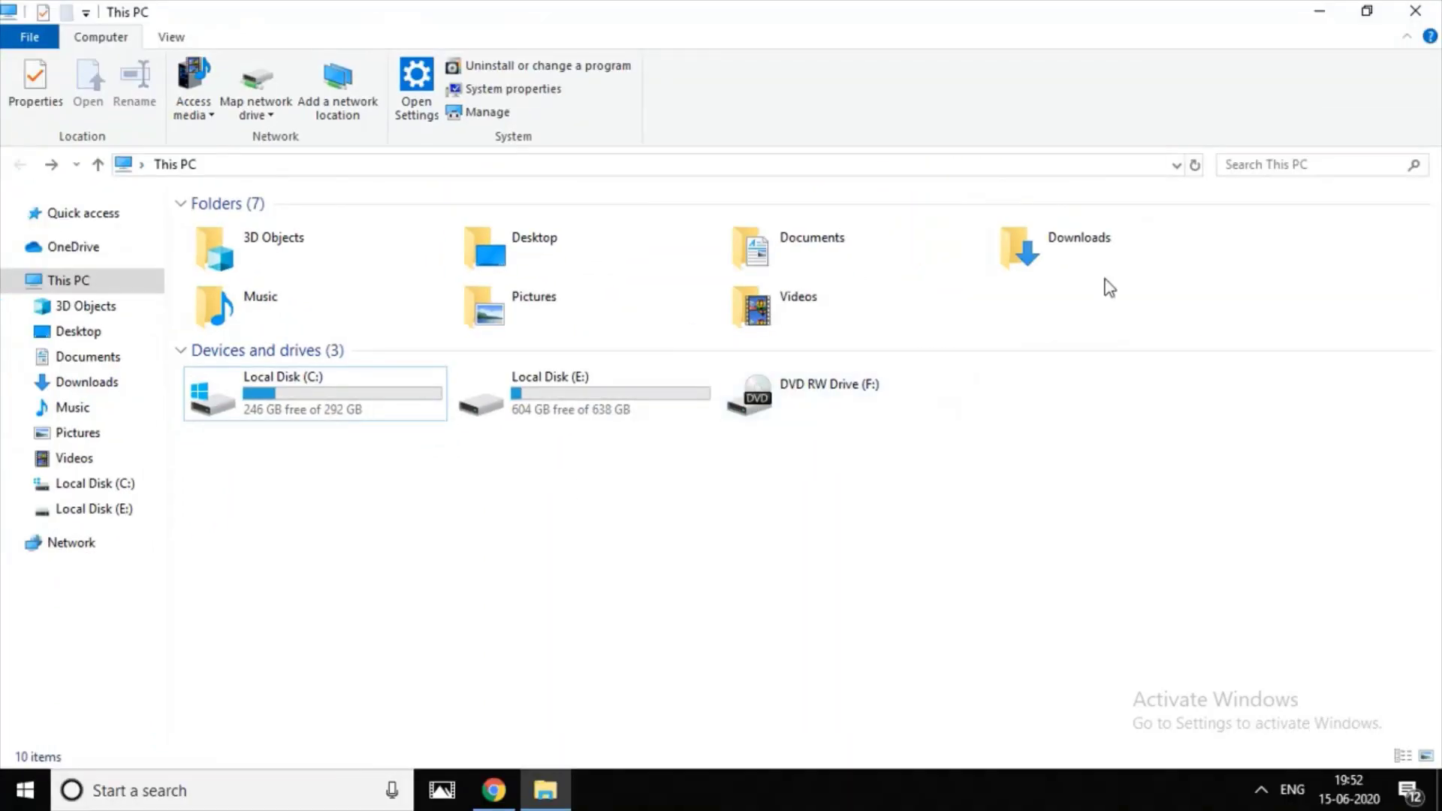
{"action": "left_click", "coordinate": [1415, 11]}
{"action": "right_click", "coordinate": [538, 290]}
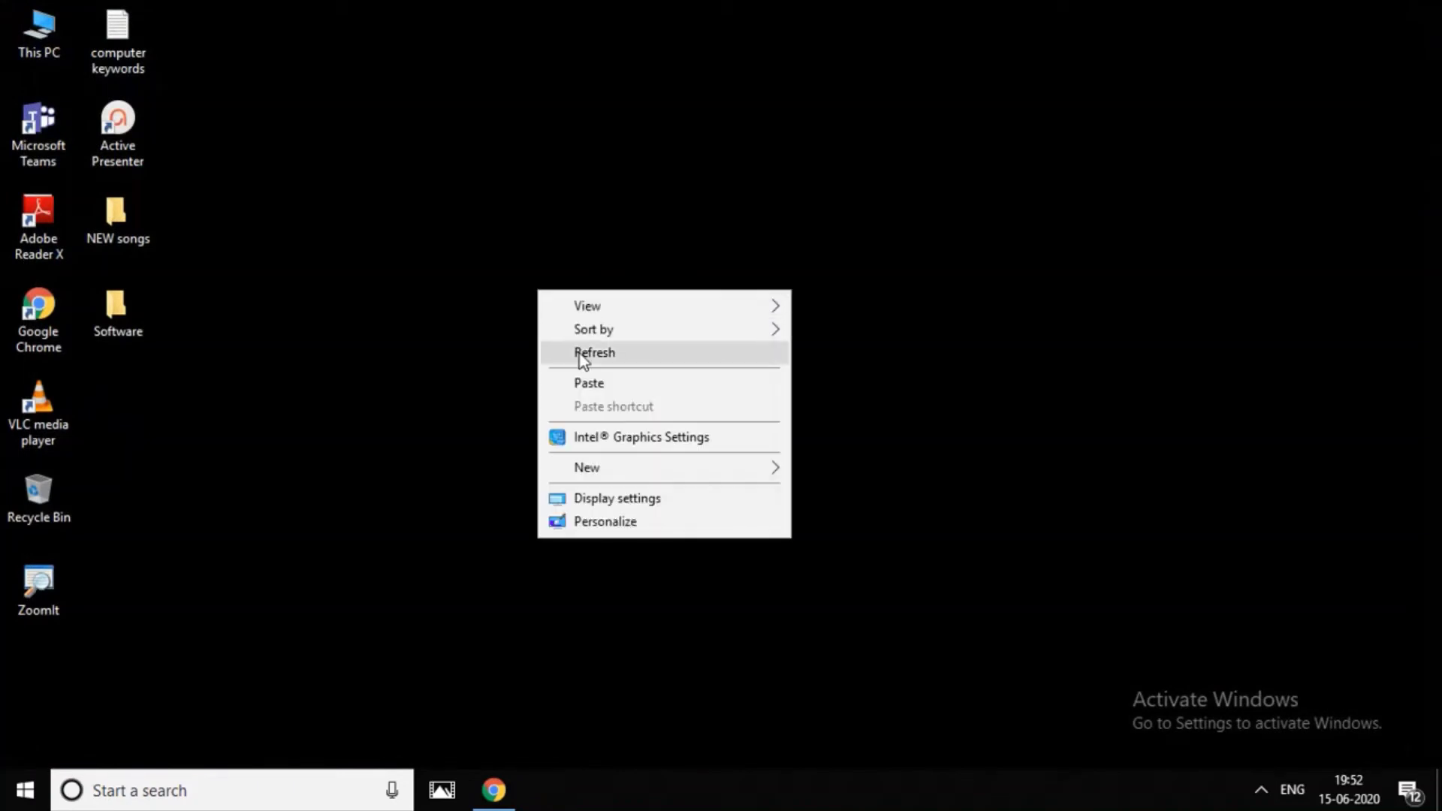
{"action": "left_click", "coordinate": [585, 350]}
{"action": "left_click", "coordinate": [1262, 793]}
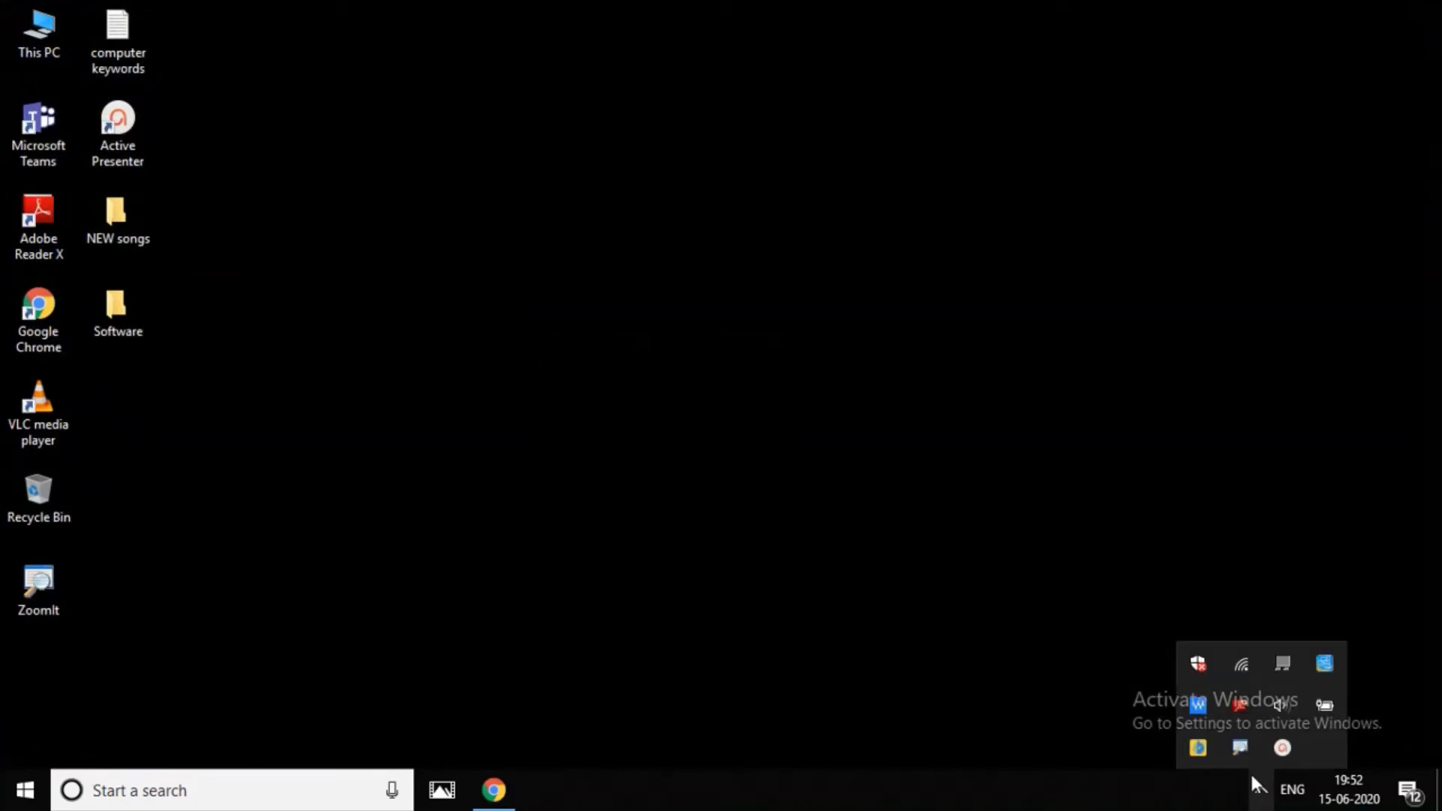
{"action": "left_click", "coordinate": [1281, 751]}
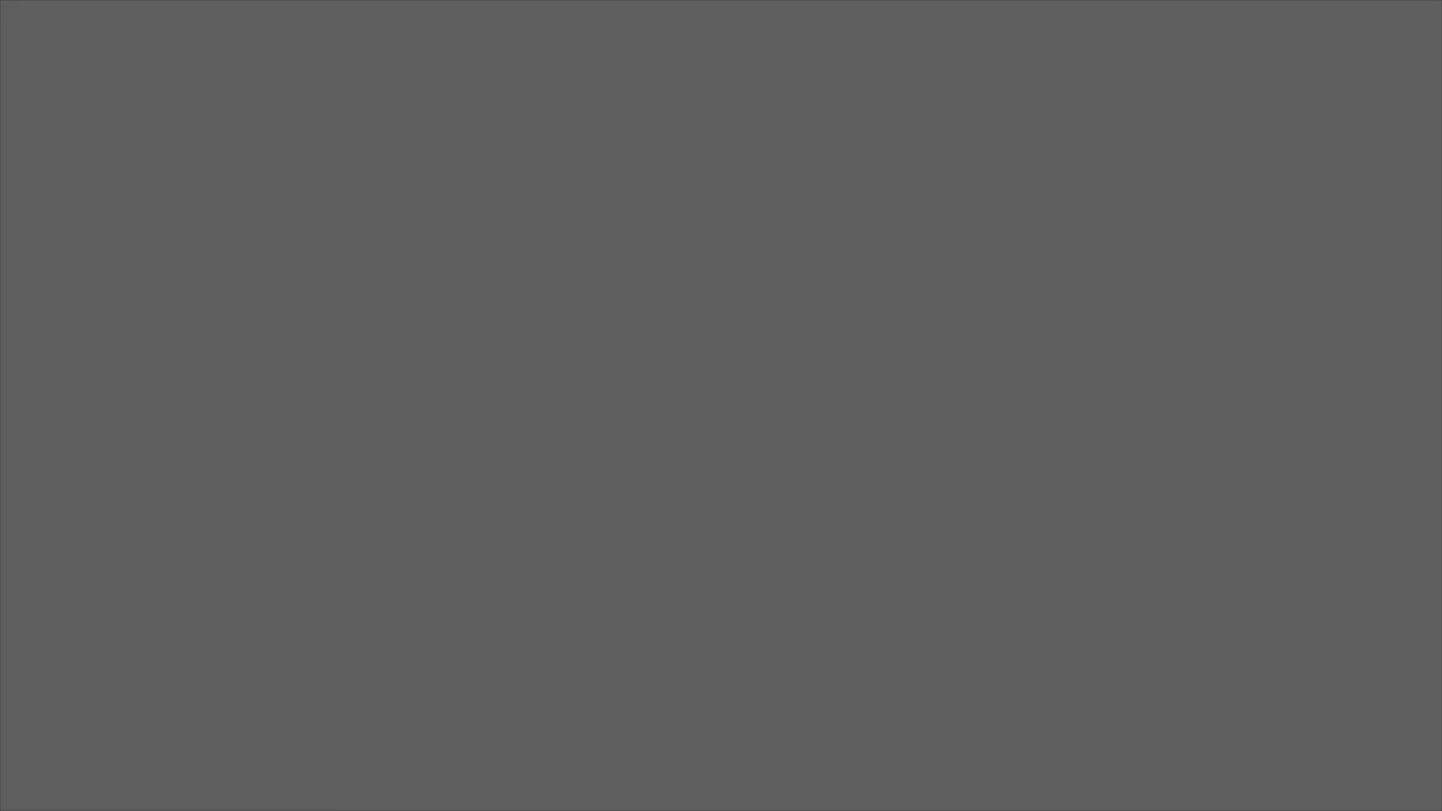